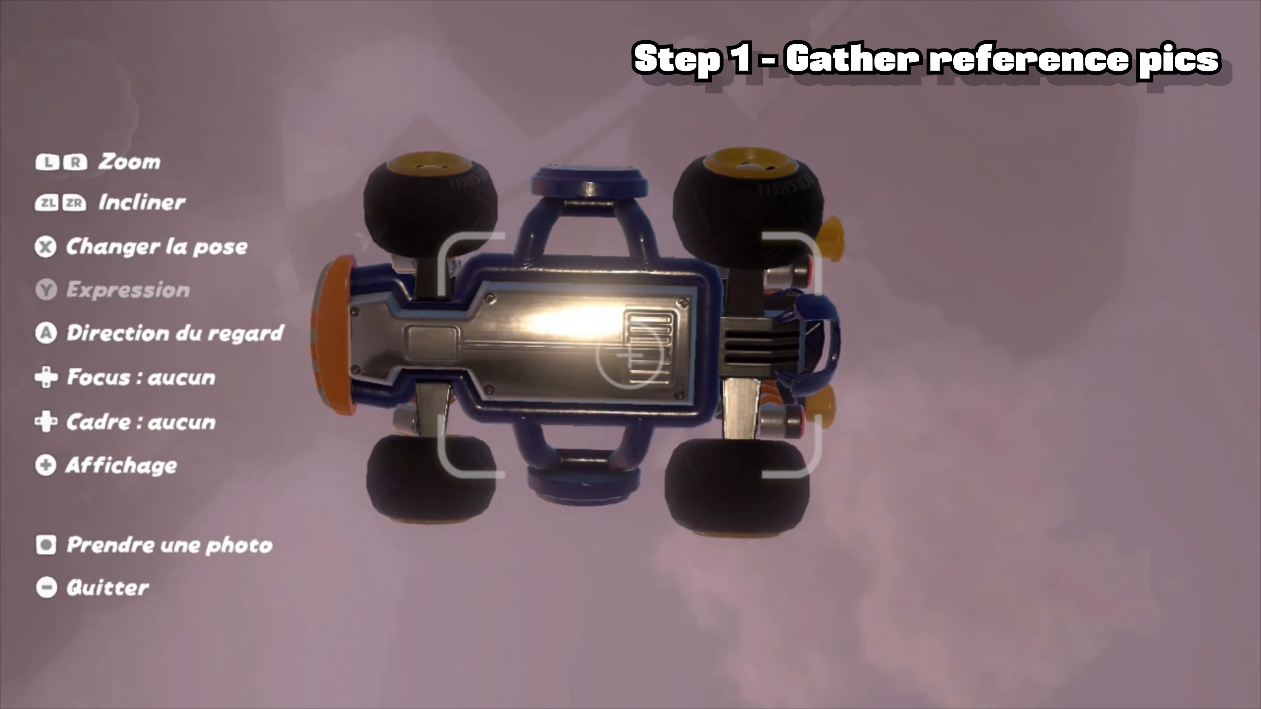
Toggle off the on-screen controls and framing brackets with the + (Affichage) key in photo mode.
{"action": "key", "text": "plus"}
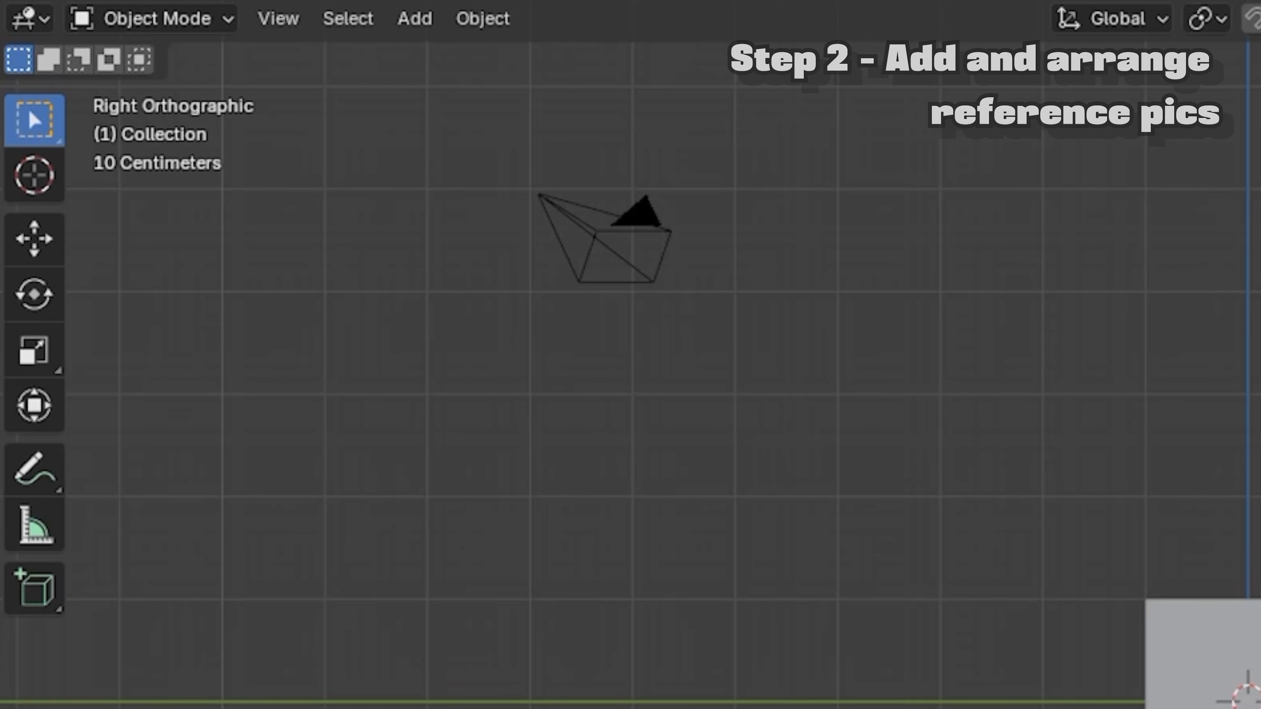
Import a kart photo as an image plane and edit its mesh with Correct Face Attributes enabled.
{"action": "left_click", "coordinate": [417, 20]}
{"action": "mouse_move", "coordinate": [538, 395]}
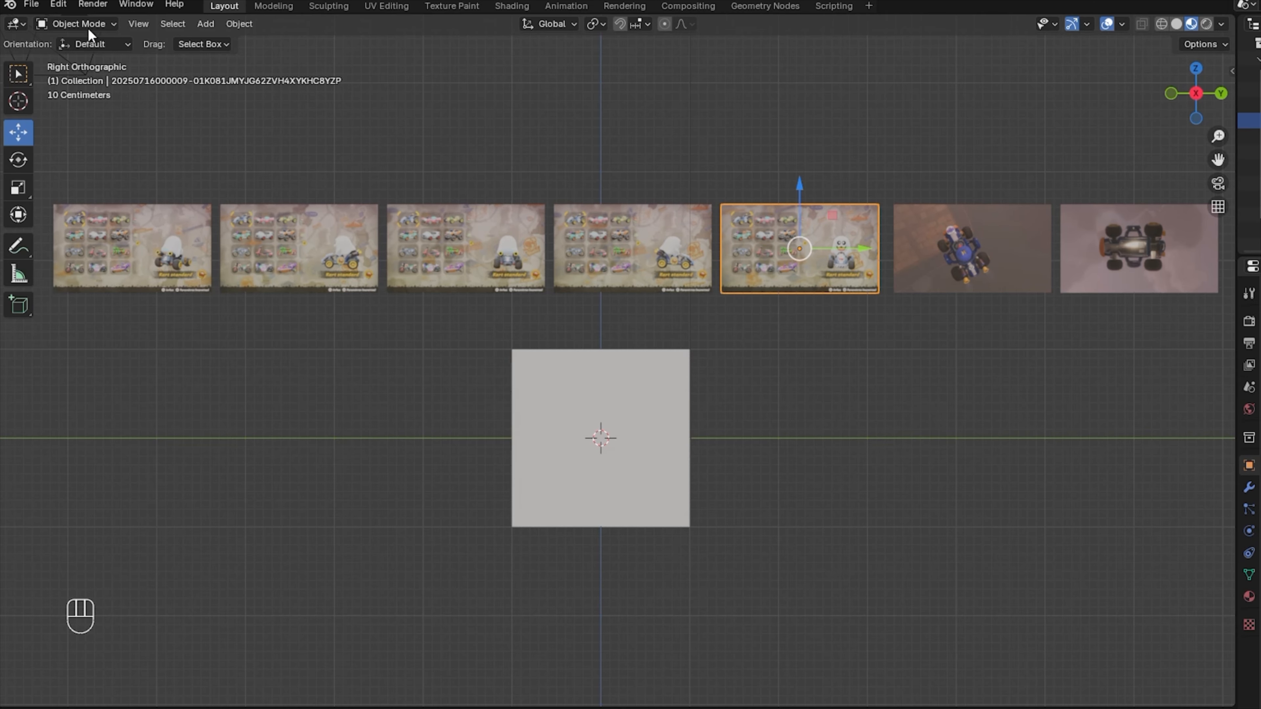
{"action": "left_click", "coordinate": [88, 28]}
{"action": "left_click", "coordinate": [70, 59]}
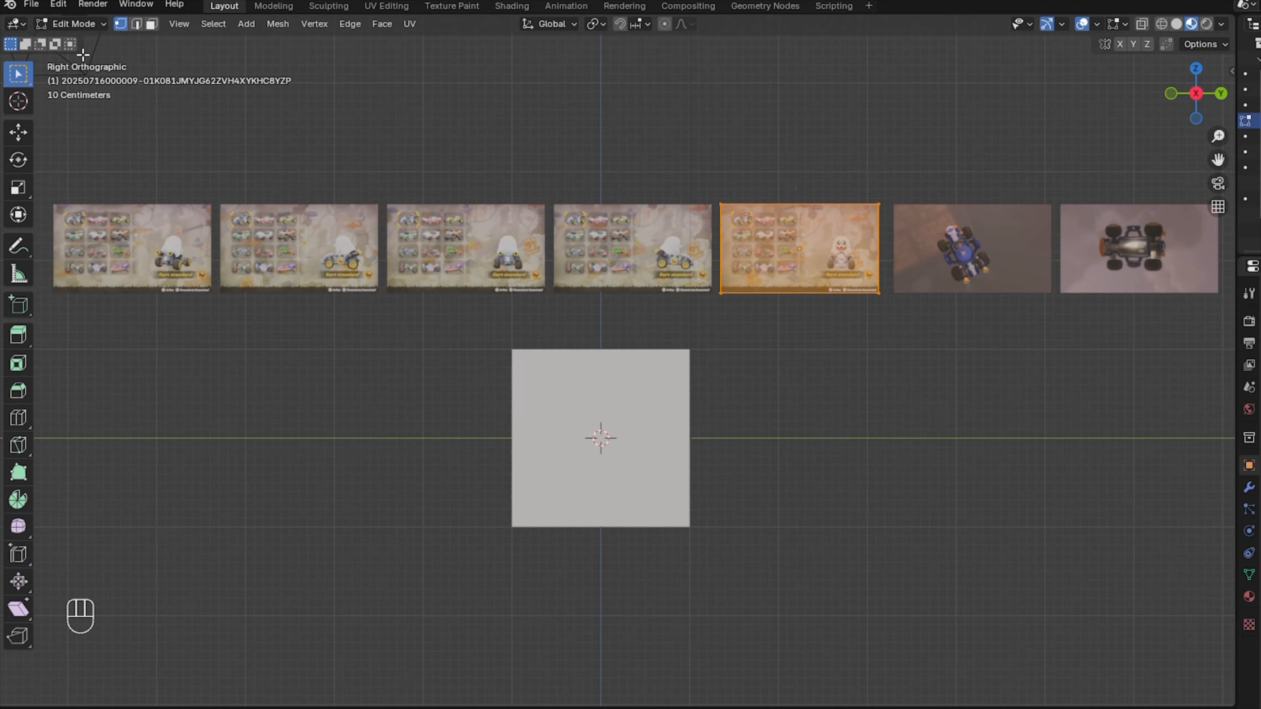
{"action": "left_click", "coordinate": [1202, 46]}
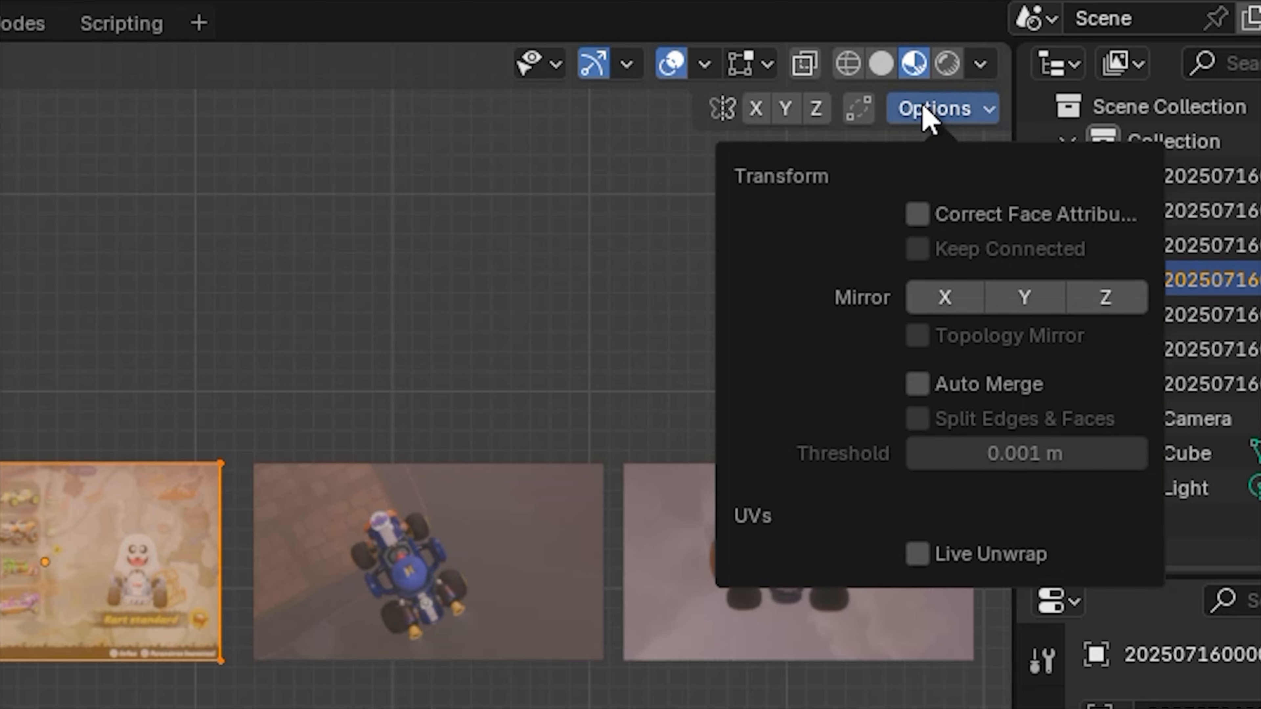
{"action": "left_click", "coordinate": [917, 215]}
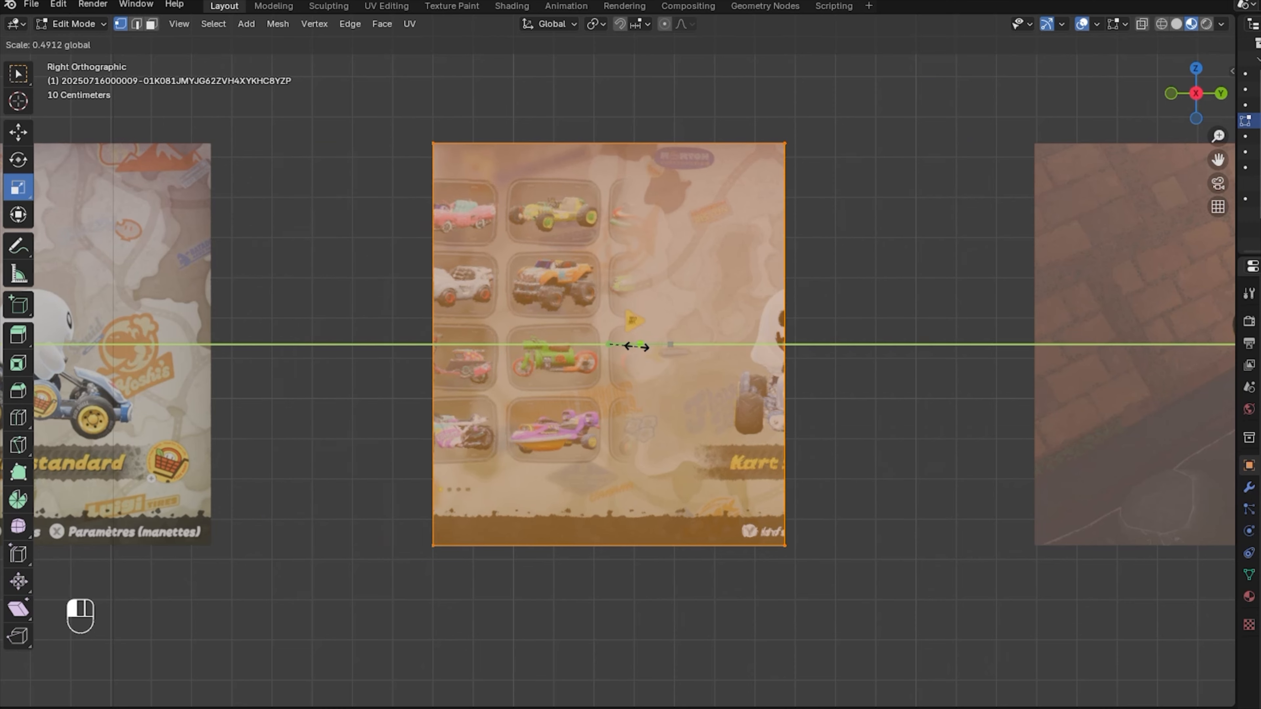
Crop the side-view plane by moving its right and top edges tightly around the kart.
{"action": "left_click_drag", "start_coordinate": [633, 344], "coordinate": [830, 393]}
{"action": "left_click_drag", "start_coordinate": [793, 110], "coordinate": [893, 575]}
{"action": "left_click_drag", "start_coordinate": [883, 344], "coordinate": [923, 361]}
{"action": "left_click_drag", "start_coordinate": [620, 91], "coordinate": [902, 184]}
{"action": "left_click_drag", "start_coordinate": [812, 72], "coordinate": [812, 273]}
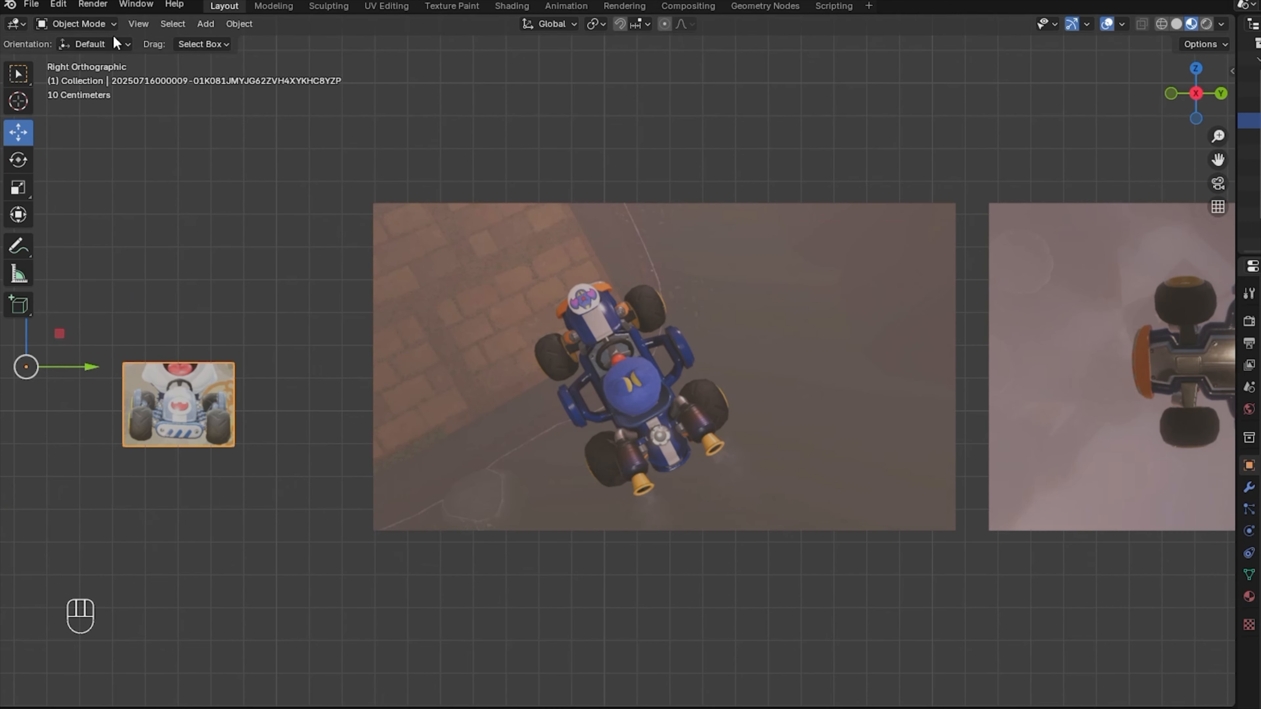
{"action": "left_click", "coordinate": [70, 24]}
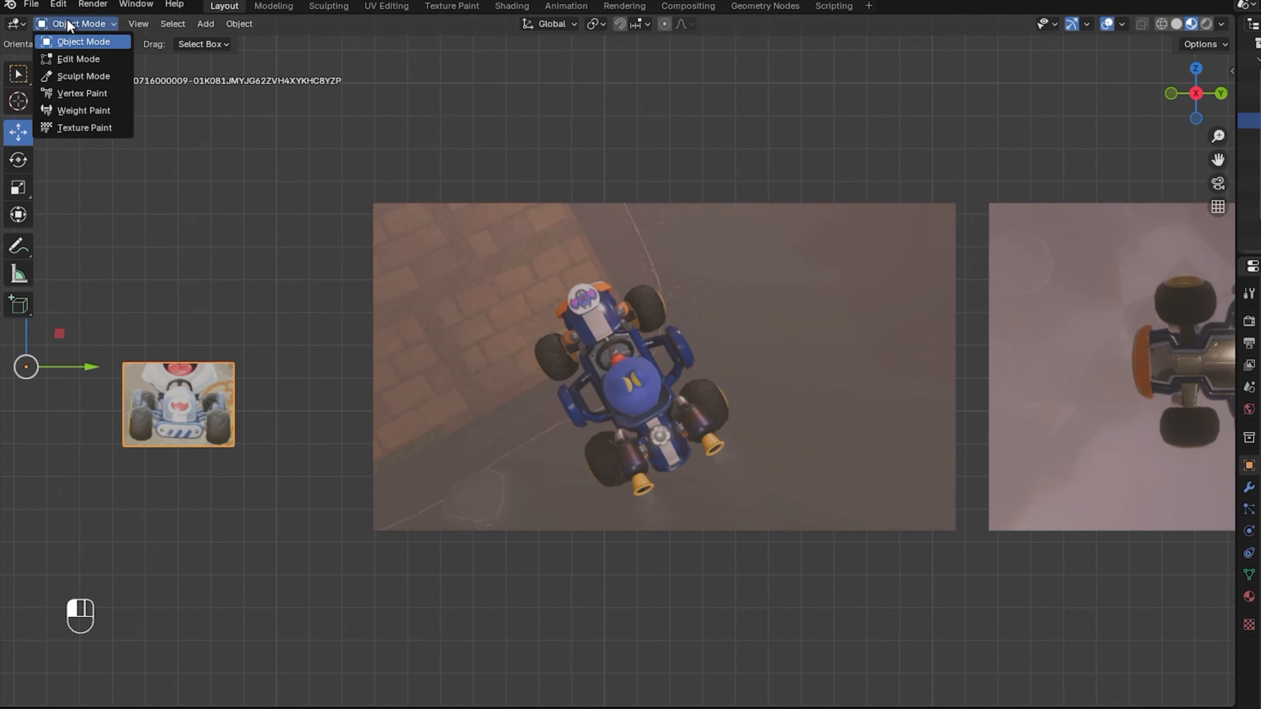
Rotate the top-view photo in Edit Mode so the kart stands upright.
{"action": "left_click", "coordinate": [82, 58]}
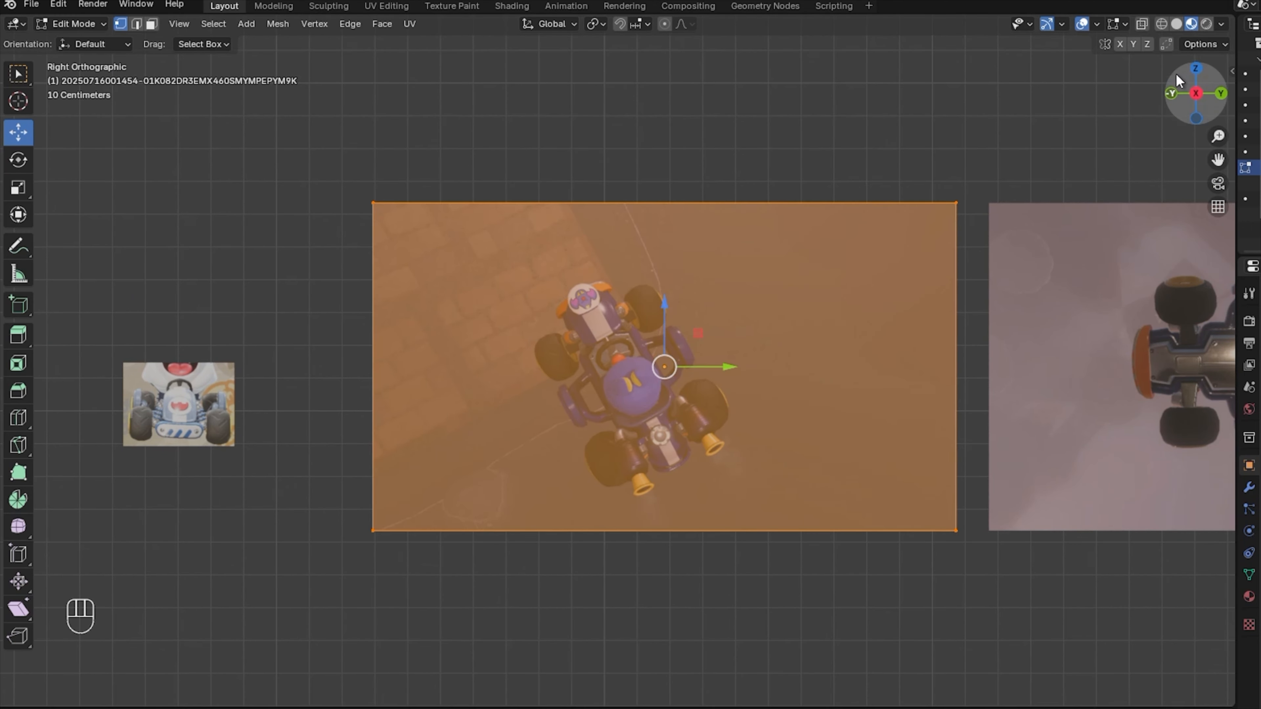
{"action": "left_click", "coordinate": [1204, 44]}
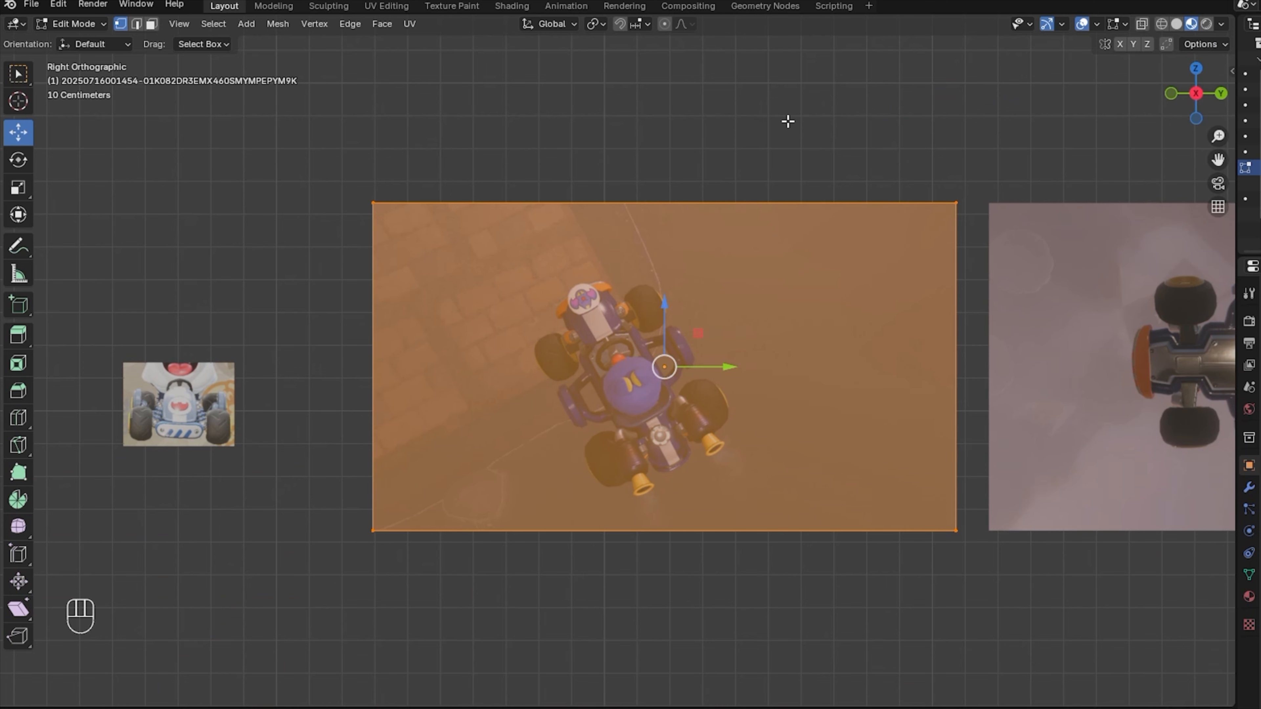
{"action": "key", "text": "r"}
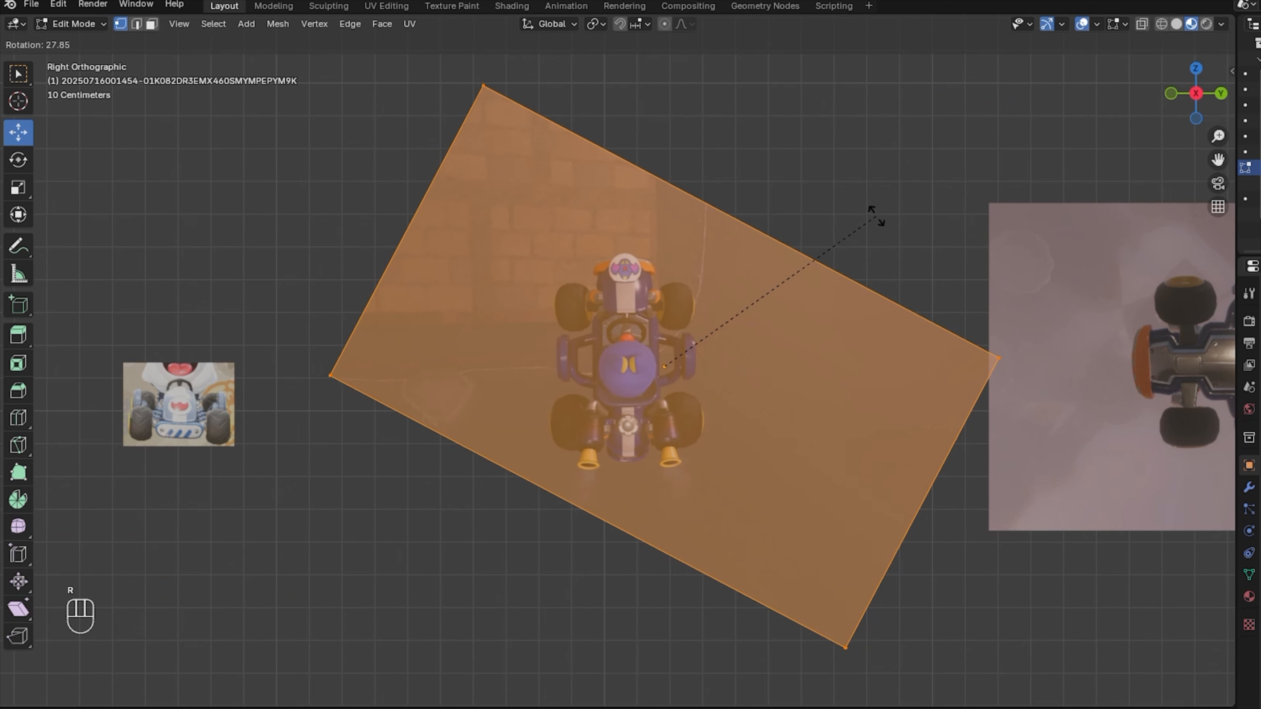
{"action": "left_click", "coordinate": [877, 215]}
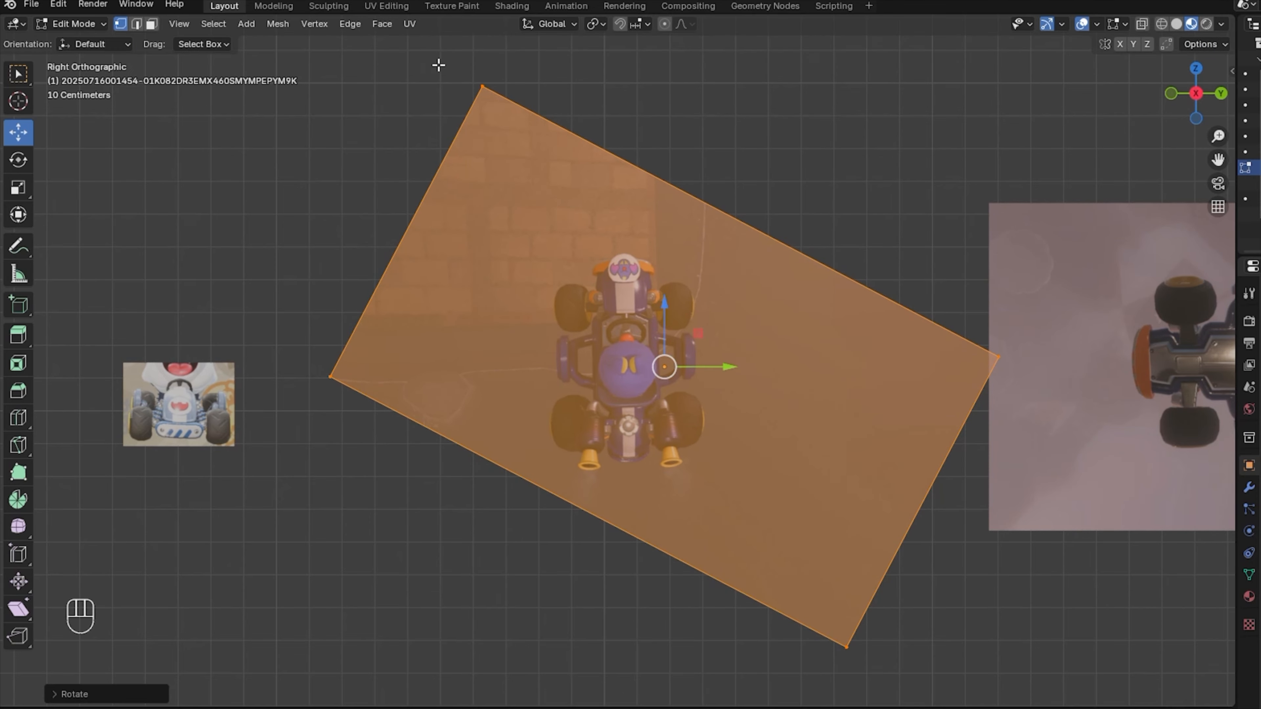
Scale the top-view plane's corners into an upright rectangle trimmed around the kart.
{"action": "left_click_drag", "start_coordinate": [438, 64], "coordinate": [1033, 380]}
{"action": "left_click", "coordinate": [18, 187]}
{"action": "left_click_drag", "start_coordinate": [740, 160], "coordinate": [743, 234]}
{"action": "left_click_drag", "start_coordinate": [588, 450], "coordinate": [590, 512]}
{"action": "left_click_drag", "start_coordinate": [297, 193], "coordinate": [506, 542]}
{"action": "left_click_drag", "start_coordinate": [468, 367], "coordinate": [408, 368]}
{"action": "left_click_drag", "start_coordinate": [984, 366], "coordinate": [939, 372]}
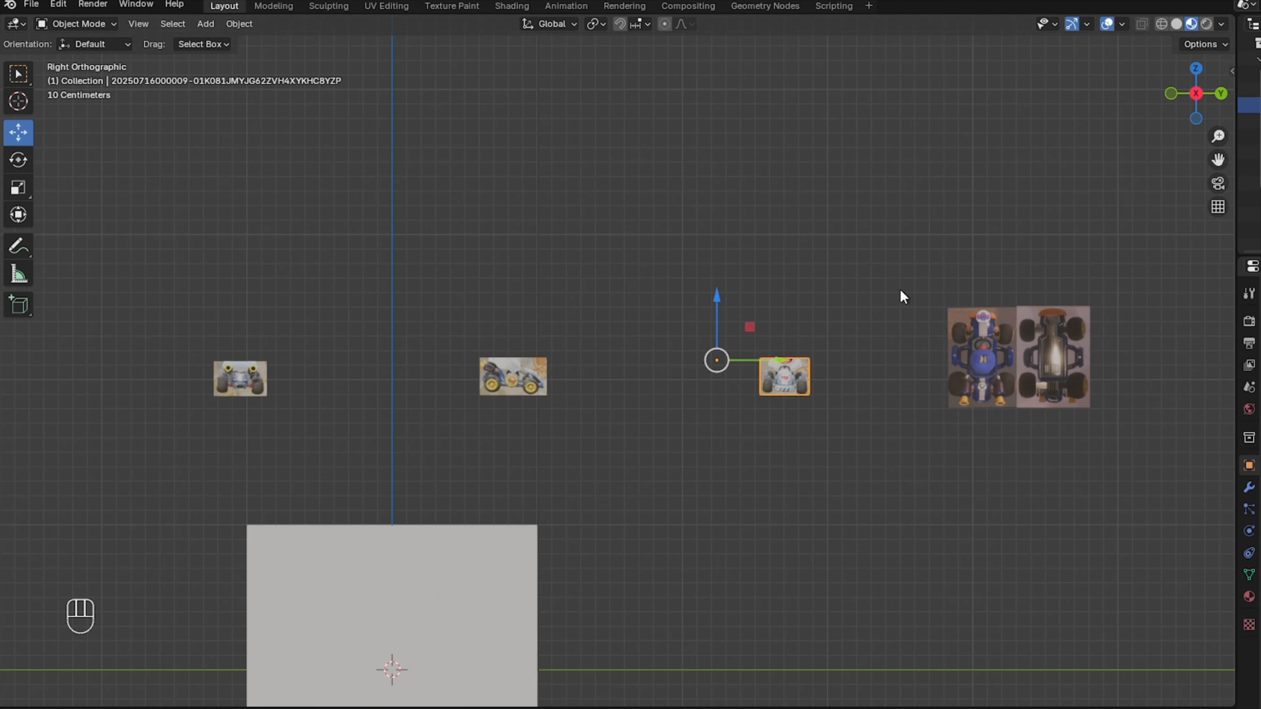
{"action": "left_click", "coordinate": [239, 23]}
Set the reference images' origins to Center of Mass (Surface).
{"action": "mouse_move", "coordinate": [253, 58]}
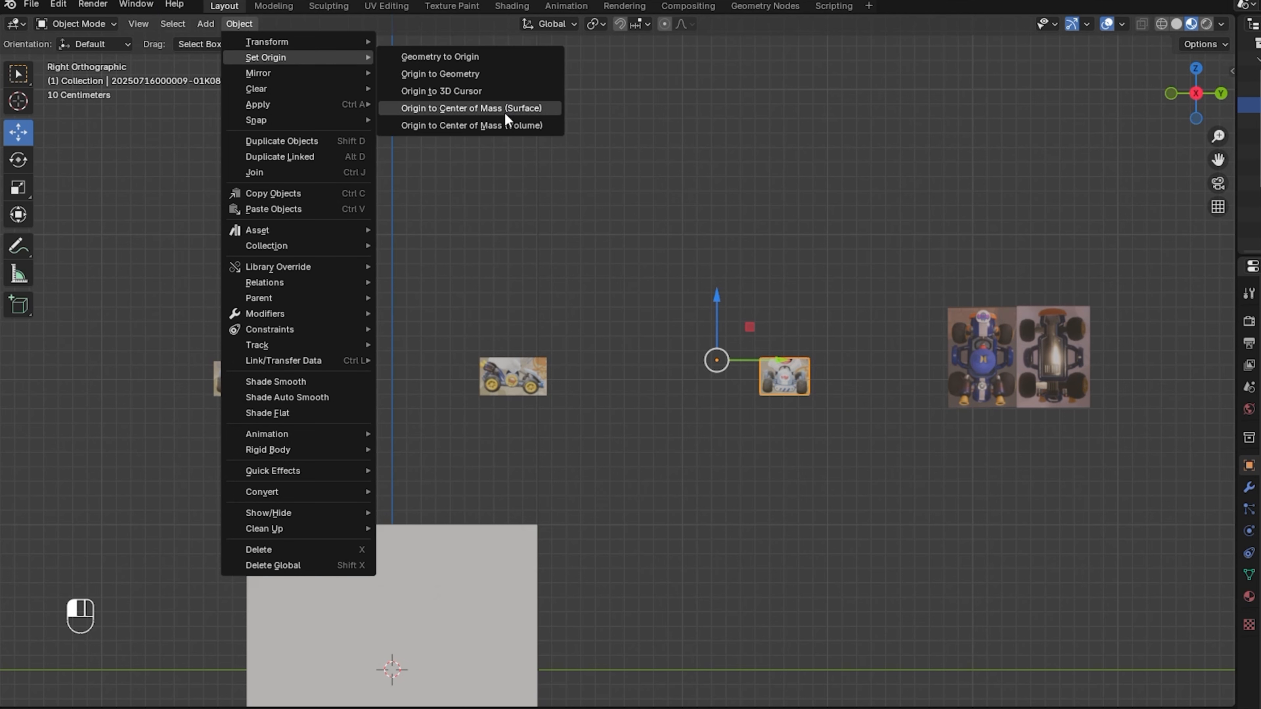
{"action": "left_click", "coordinate": [494, 108]}
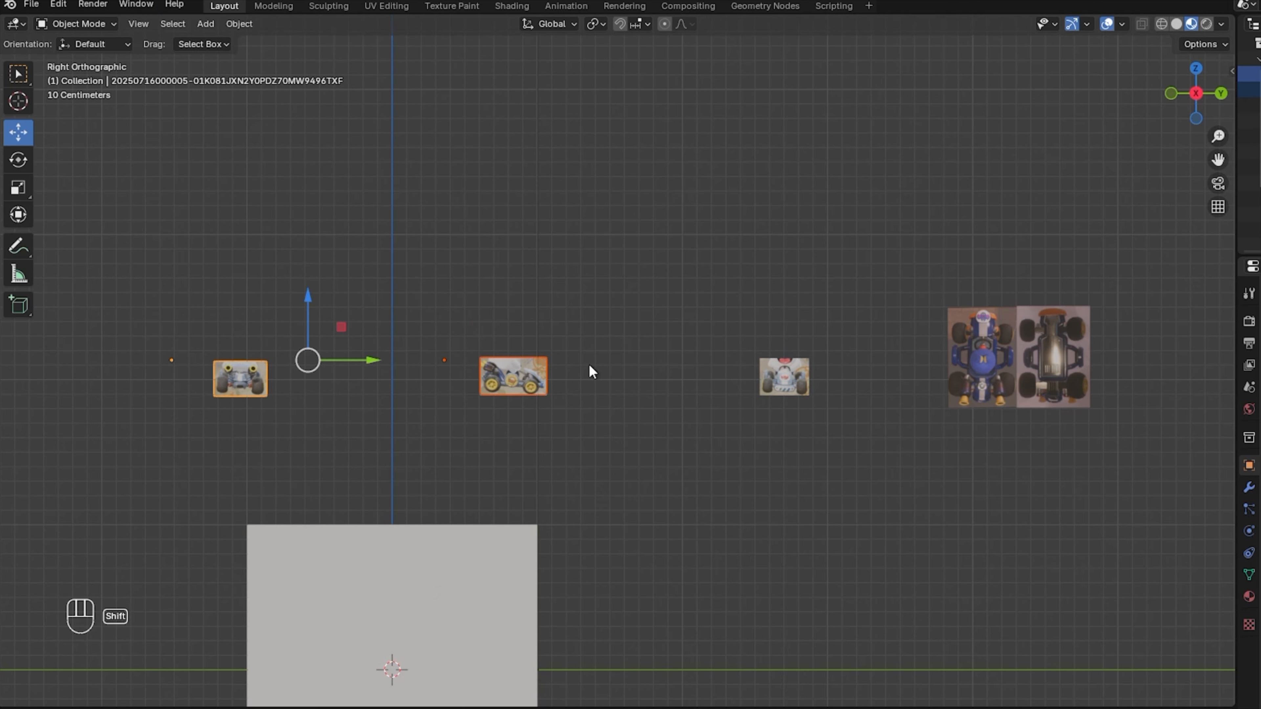
{"action": "left_click", "coordinate": [1059, 371], "text": "shift"}
{"action": "left_click", "coordinate": [239, 24]}
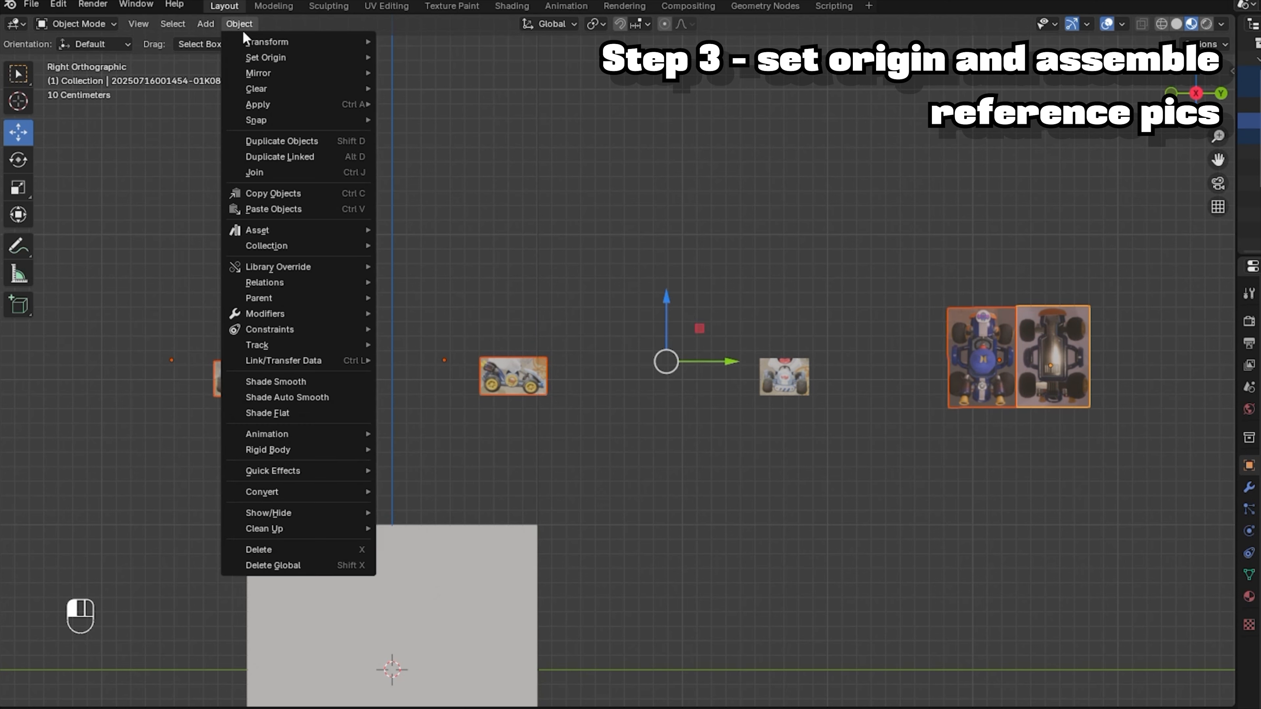
{"action": "mouse_move", "coordinate": [310, 63]}
{"action": "left_click", "coordinate": [471, 107]}
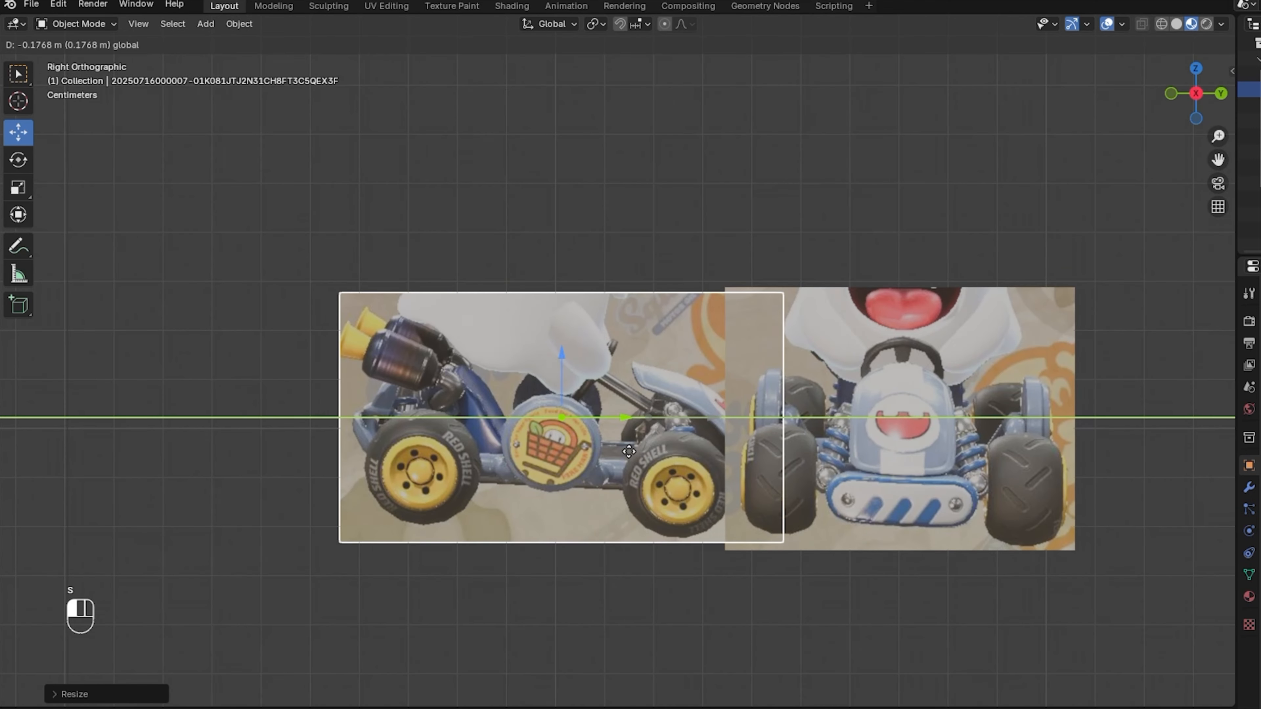
{"action": "key", "text": "ctrl+z"}
{"action": "key", "text": "ctrl+z"}
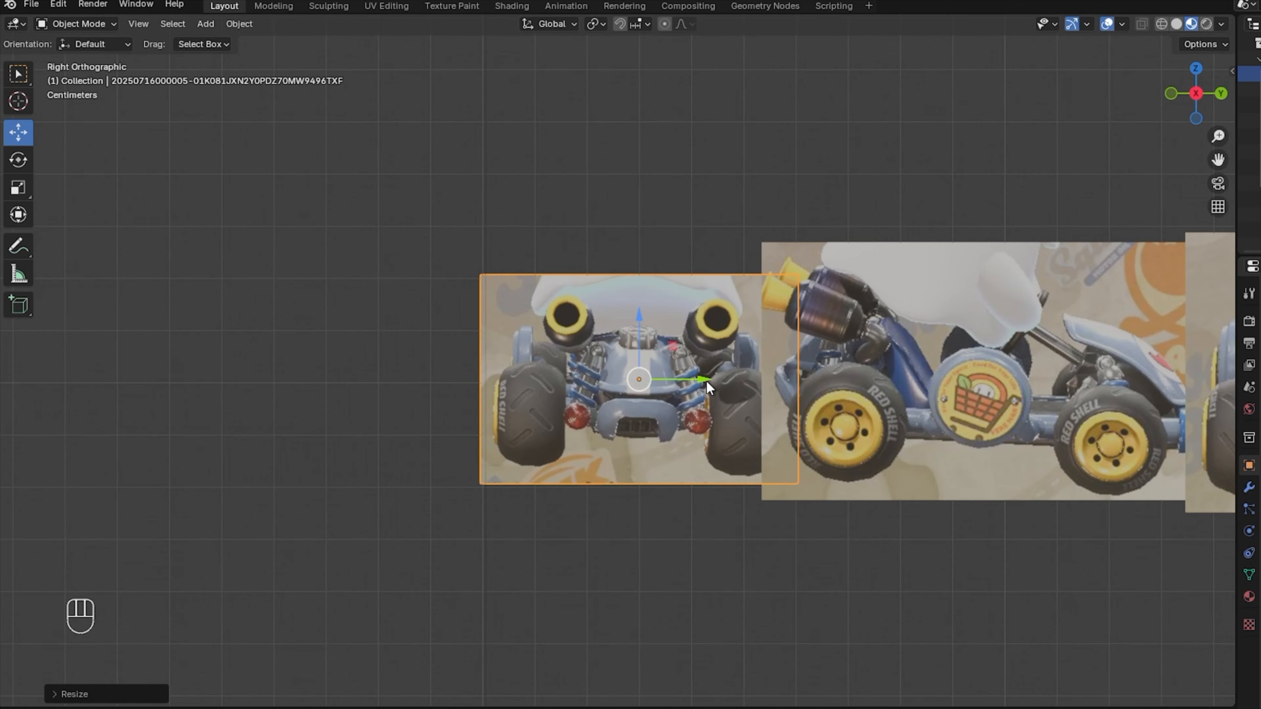
Rescale the rear-view image and move and enlarge the two top-down images to matching scale.
{"action": "key", "text": "s"}
{"action": "left_click", "coordinate": [1090, 308]}
{"action": "left_click_drag", "start_coordinate": [1218, 136], "coordinate": [1218, 213]}
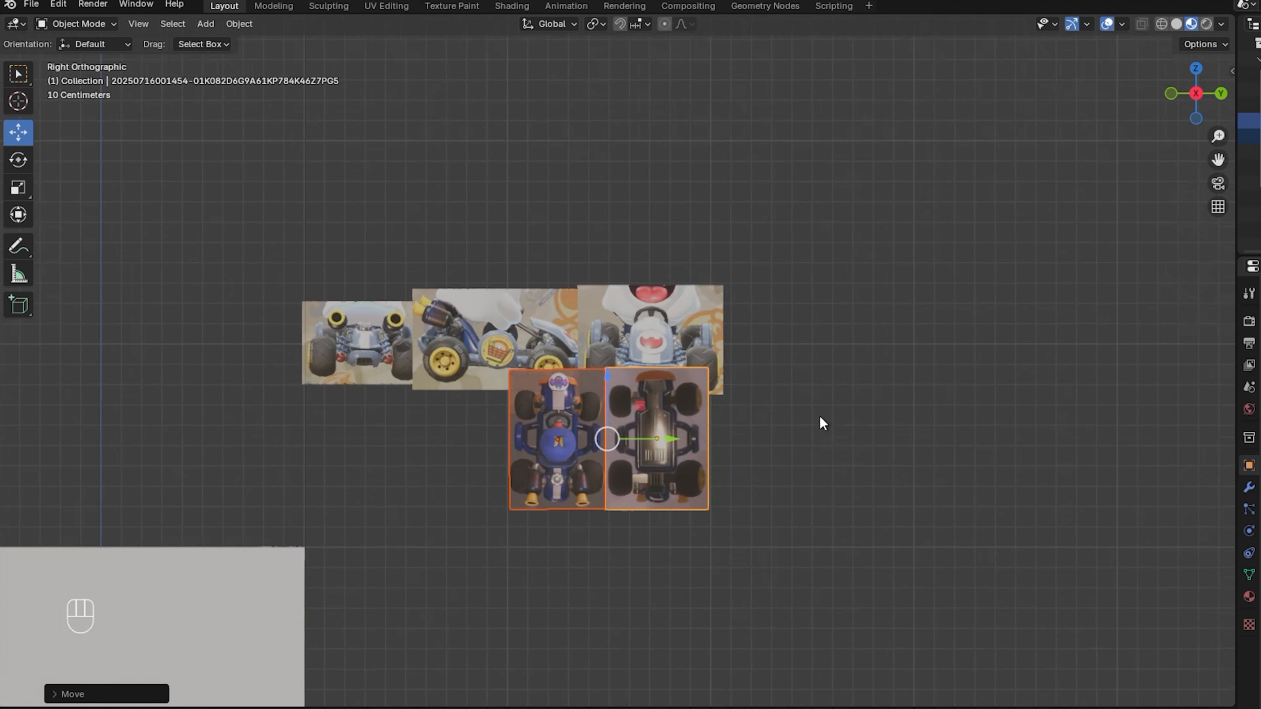
{"action": "scroll", "coordinate": [818, 422], "scroll_direction": "up", "scroll_amount": 3}
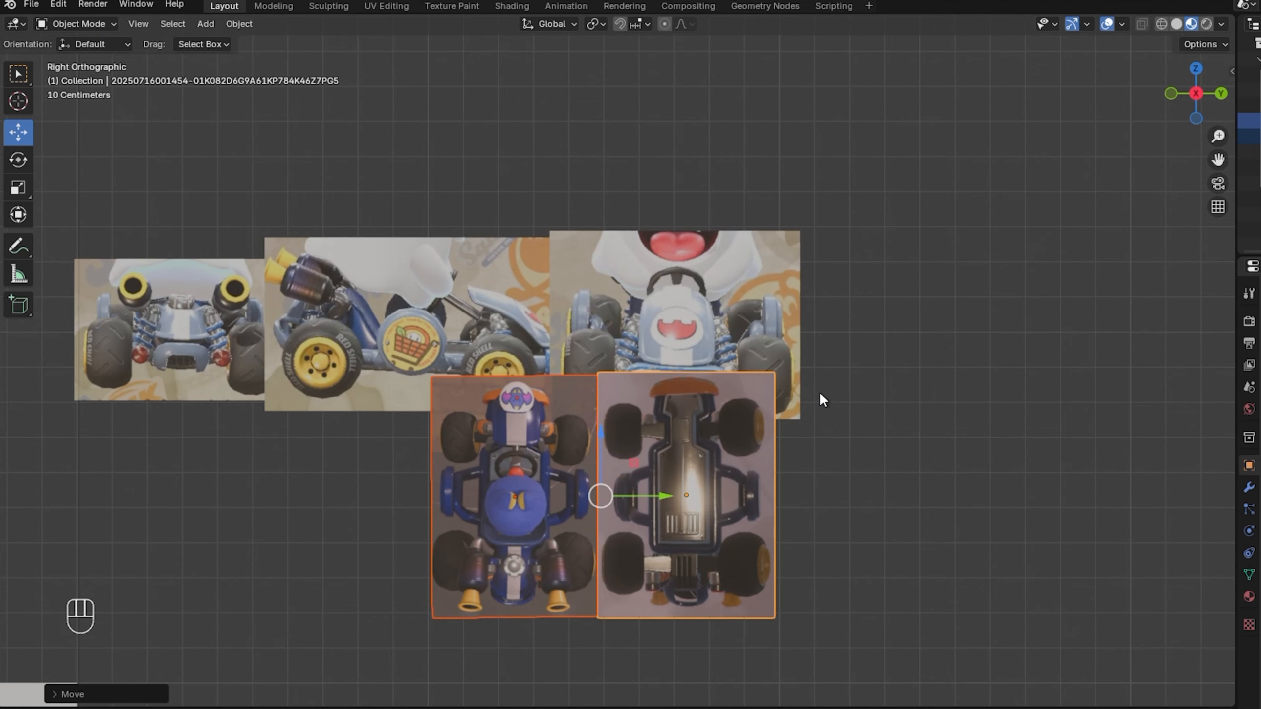
{"action": "key", "text": "s"}
{"action": "left_click", "coordinate": [821, 439]}
{"action": "left_click_drag", "start_coordinate": [658, 496], "coordinate": [613, 498]}
{"action": "key", "text": "s"}
{"action": "left_click", "coordinate": [849, 469]}
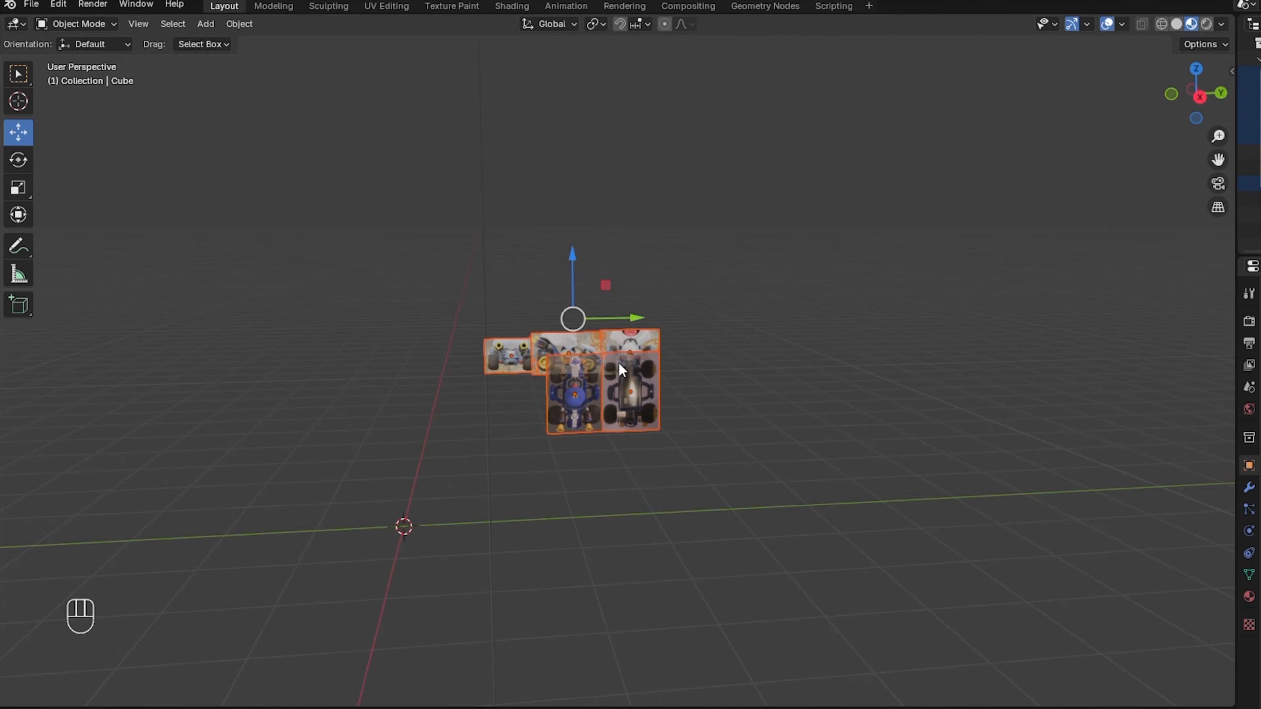
Snap all selected reference images to the 3D cursor with Snap > Selection to Cursor.
{"action": "right_click", "coordinate": [618, 362]}
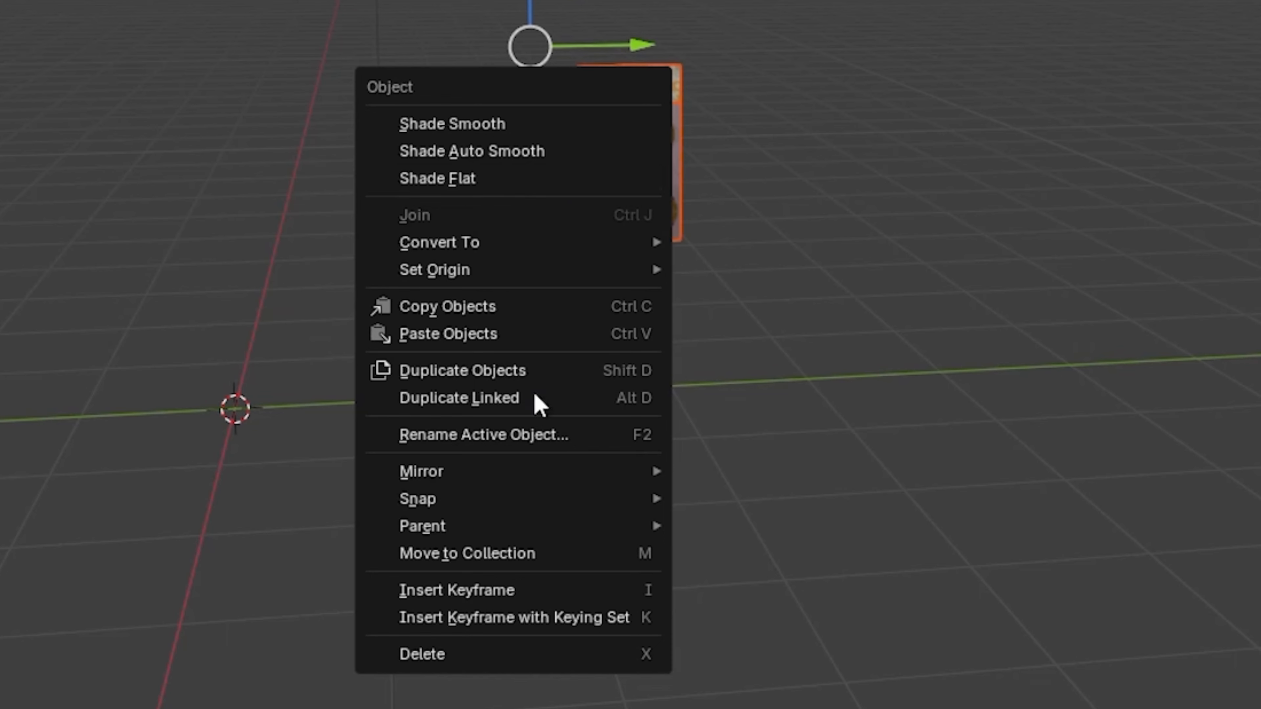
{"action": "mouse_move", "coordinate": [516, 511]}
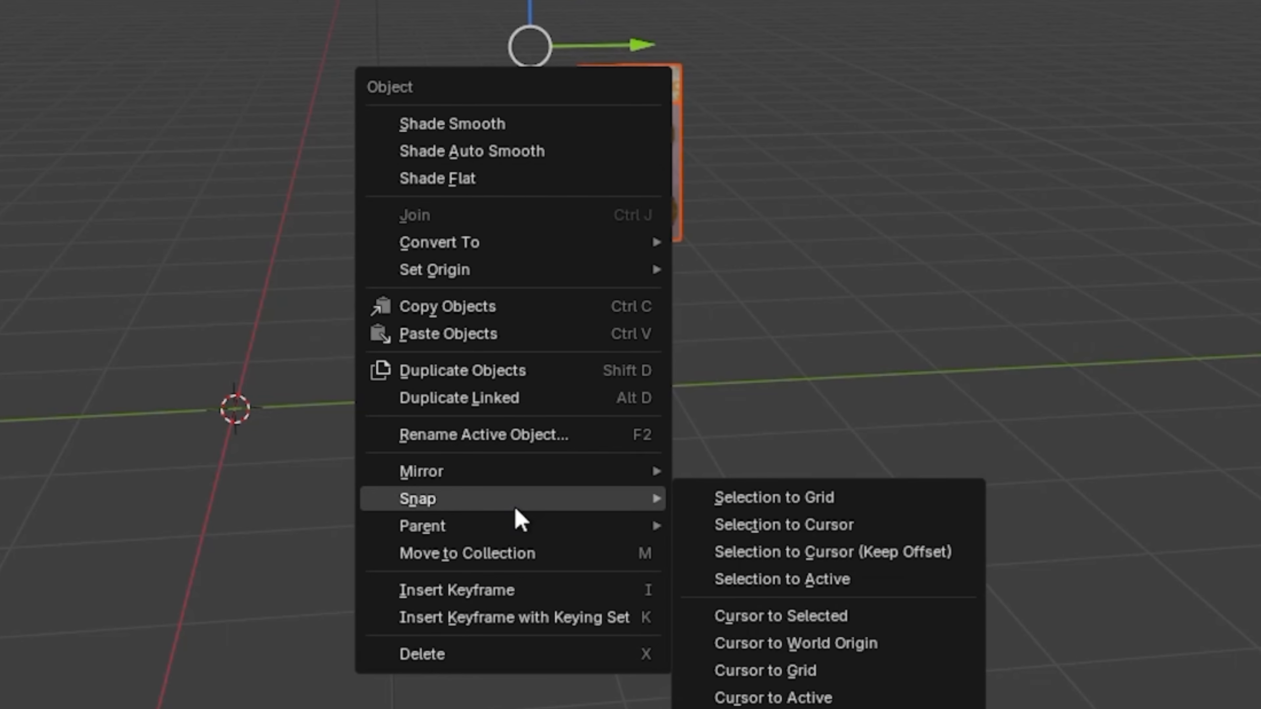
{"action": "left_click", "coordinate": [817, 527]}
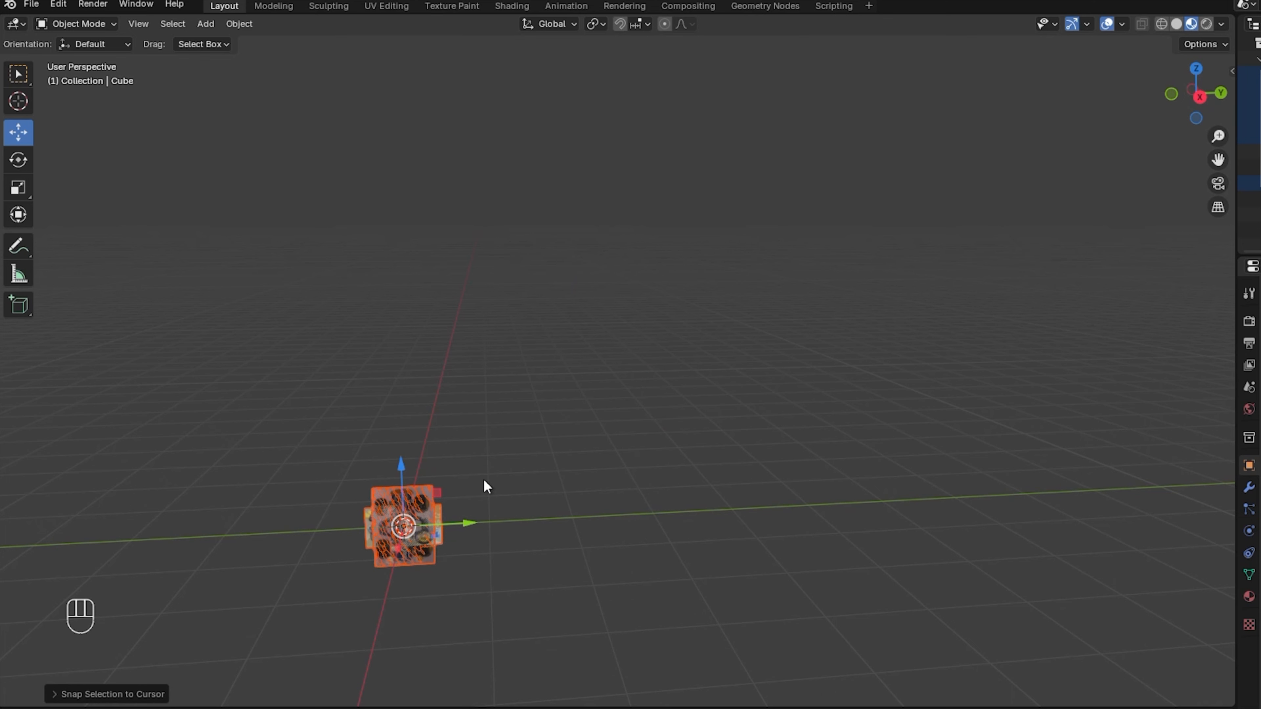
Rotate an image upright onto its axis and rename the front image 'front'.
{"action": "mouse_move", "coordinate": [1194, 95]}
{"action": "left_mouse_down"}
{"action": "mouse_move", "coordinate": [1211, 97]}
{"action": "mouse_move", "coordinate": [1191, 97]}
{"action": "left_mouse_up"}
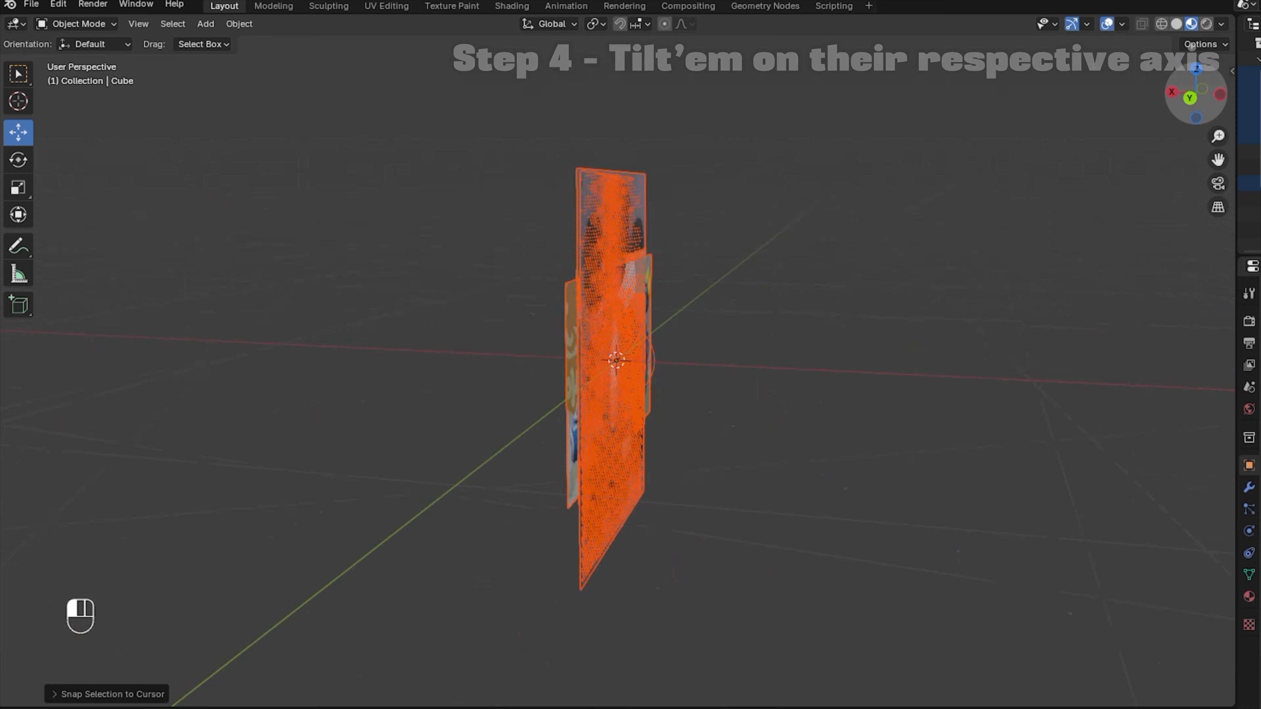
{"action": "key", "text": "r"}
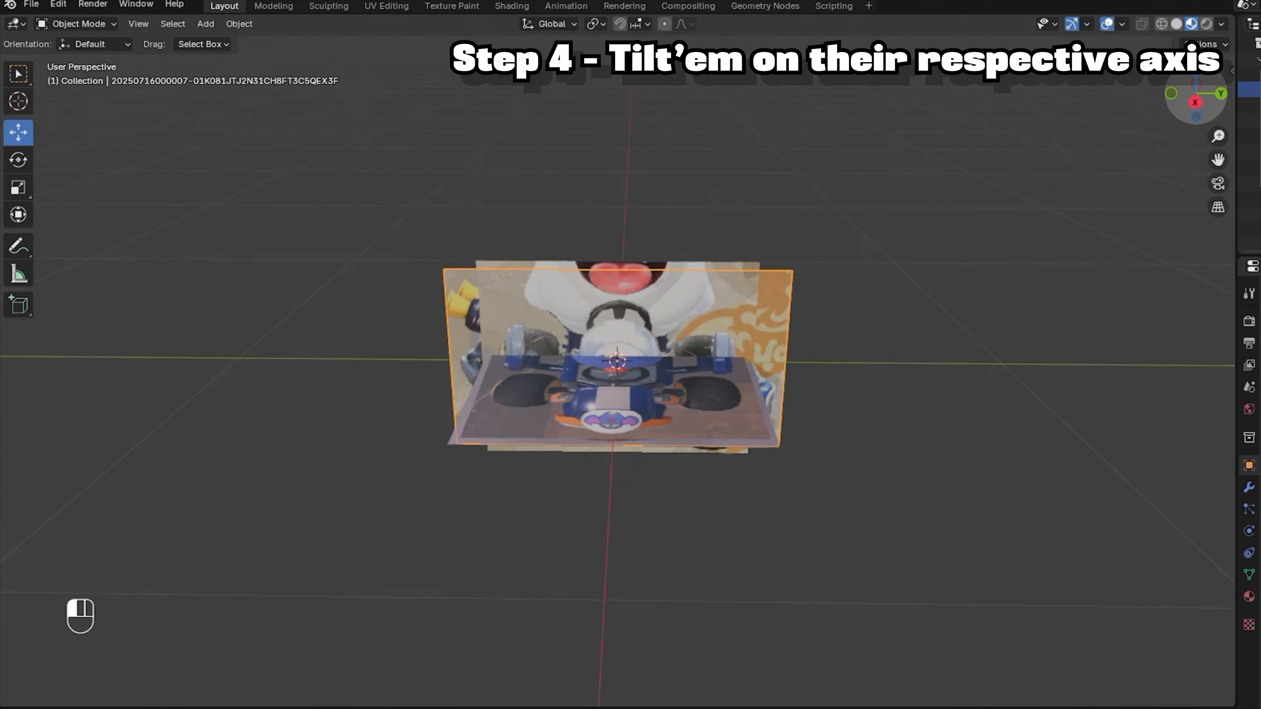
{"action": "right_click", "coordinate": [664, 279]}
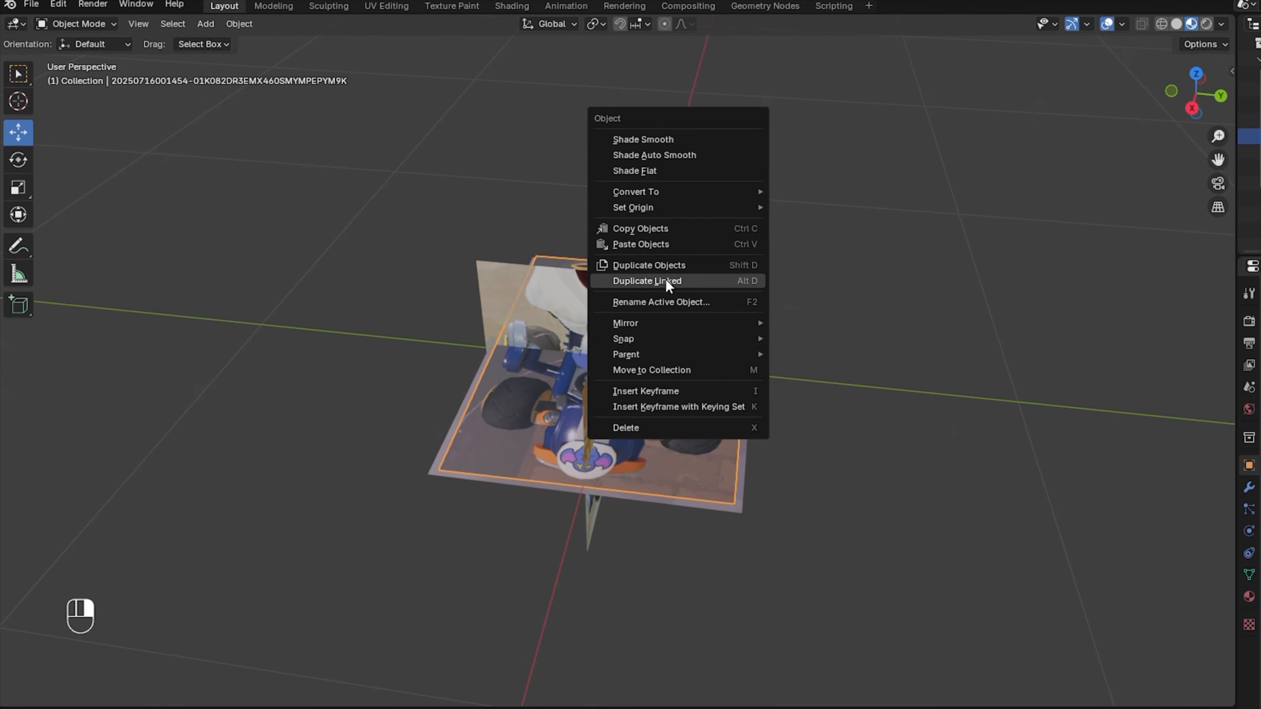
{"action": "left_click", "coordinate": [664, 278]}
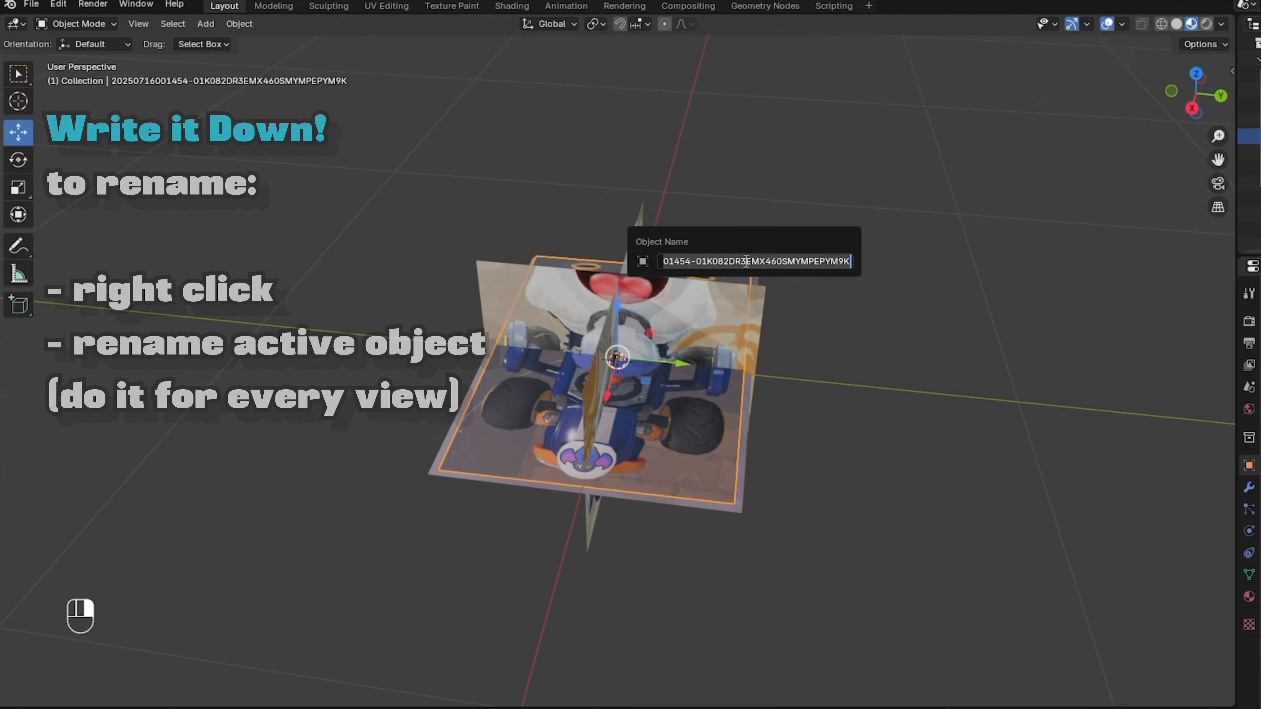
{"action": "right_click", "coordinate": [846, 343]}
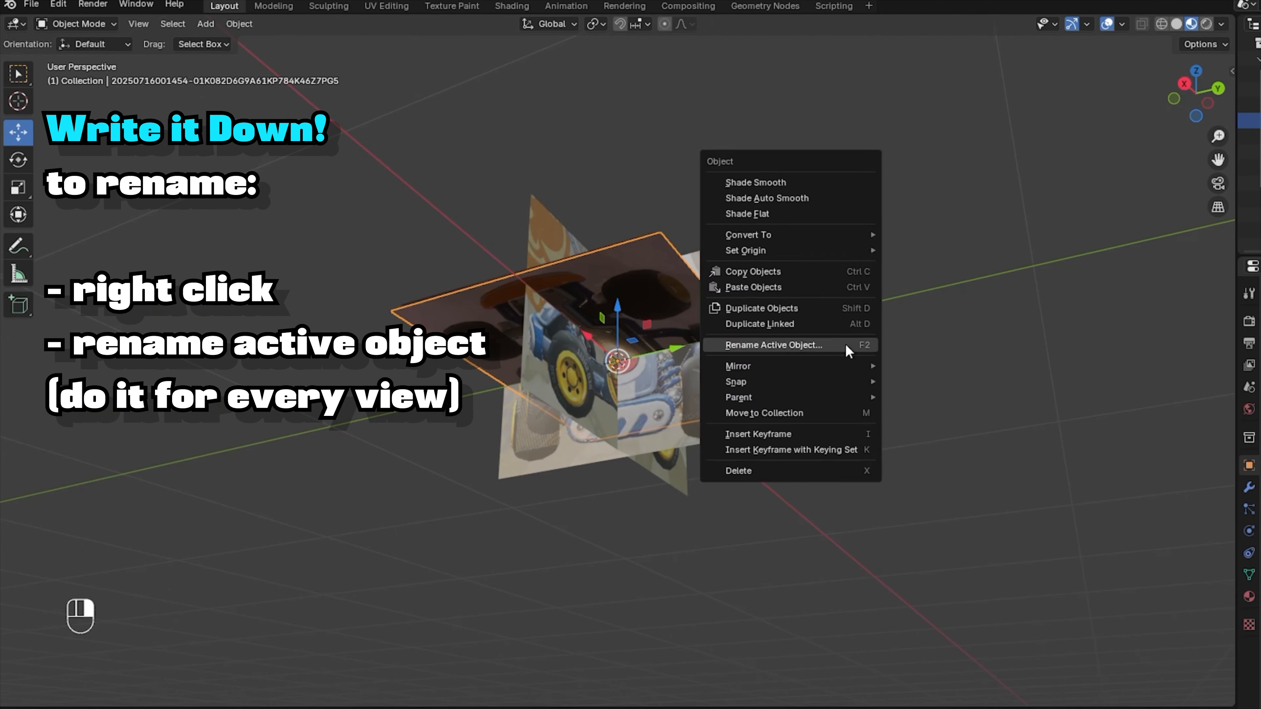
{"action": "left_click", "coordinate": [845, 343]}
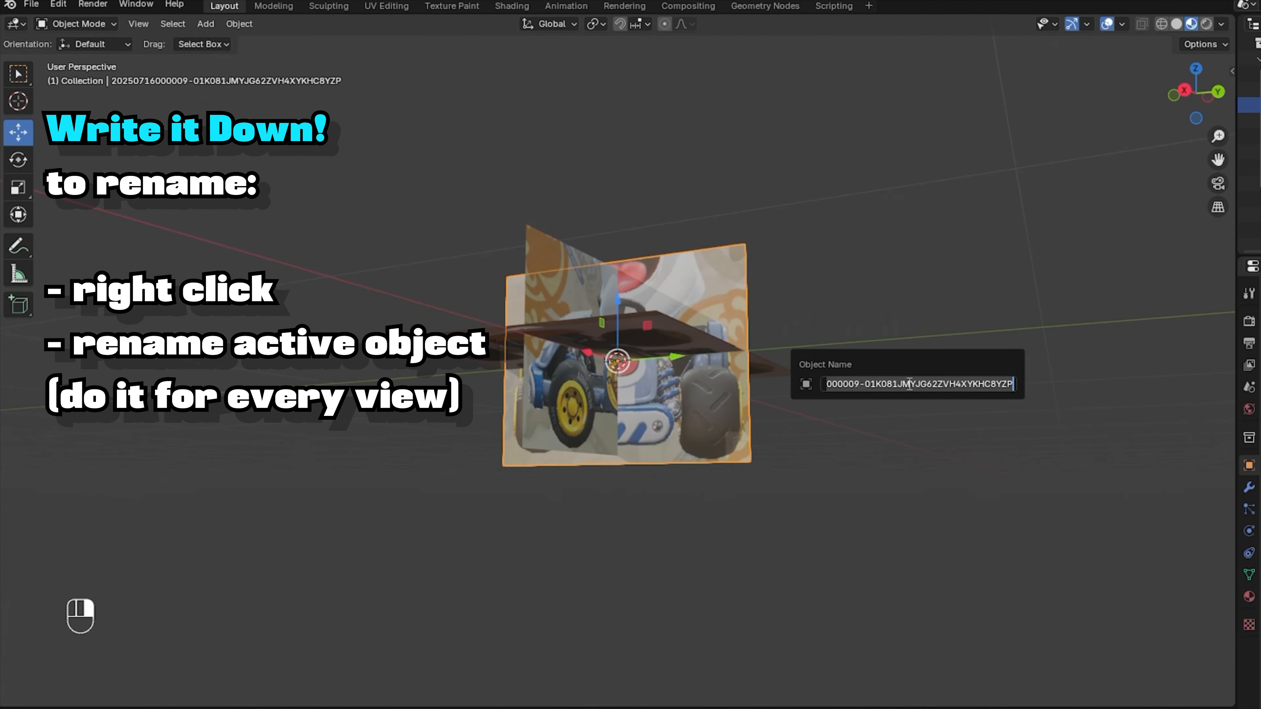
{"action": "type", "text": "front"}
{"action": "key", "text": "Return"}
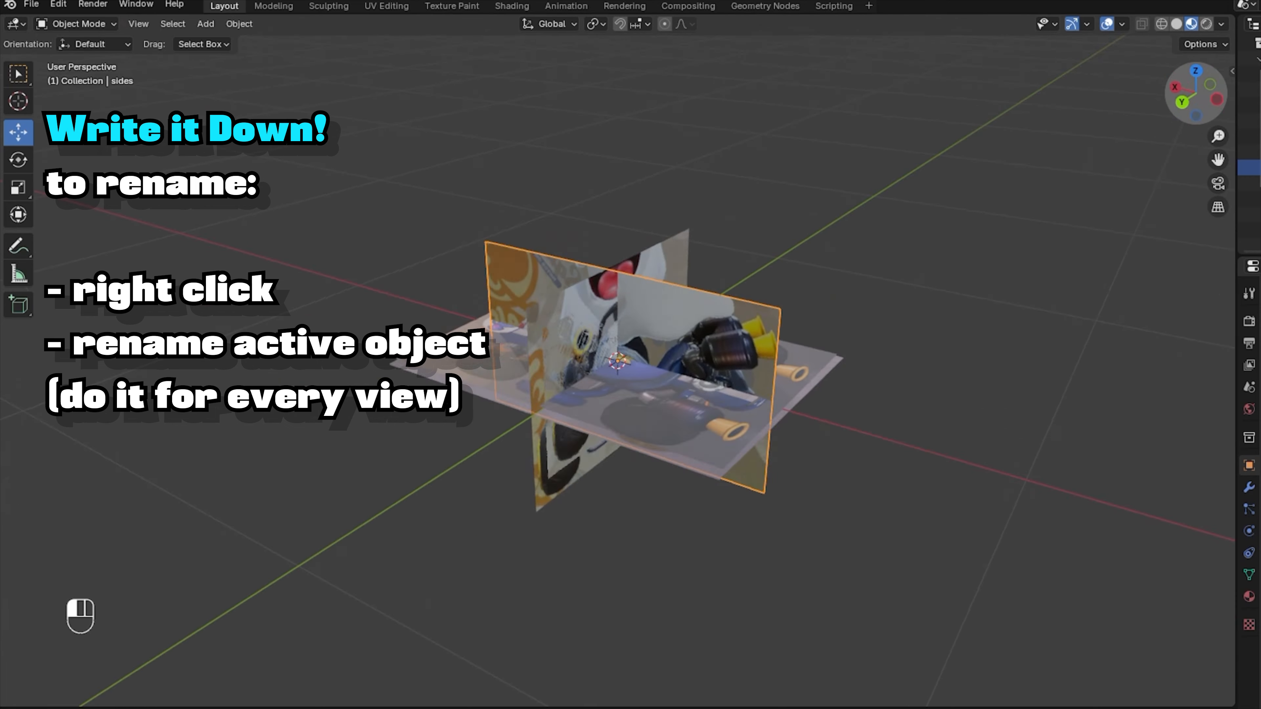
Move the image along the X axis and check it from top, front and back views.
{"action": "key", "text": "g"}
{"action": "key", "text": "x"}
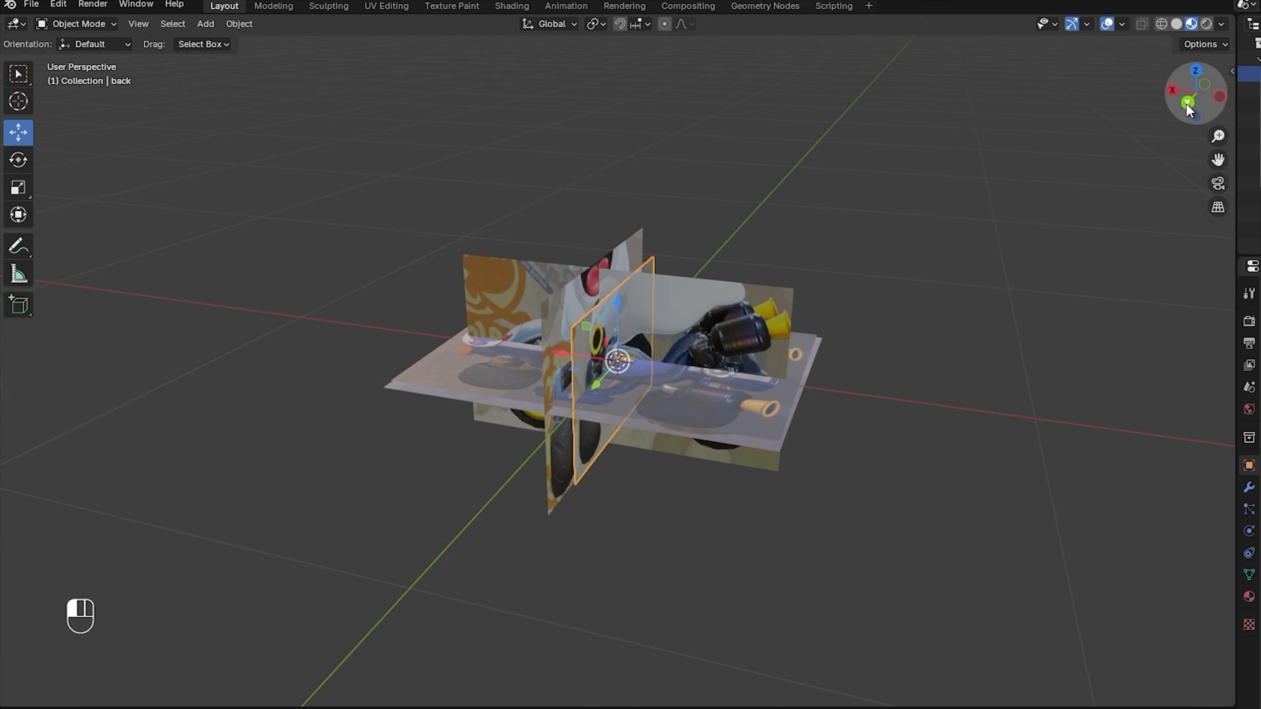
{"action": "left_click", "coordinate": [1186, 102]}
{"action": "left_click", "coordinate": [1200, 116]}
{"action": "left_click", "coordinate": [1196, 94]}
{"action": "left_click", "coordinate": [1196, 69]}
{"action": "left_click", "coordinate": [1169, 93]}
Rescale the back image to 1.1196 and move it vertically along Z.
{"action": "key", "text": "s"}
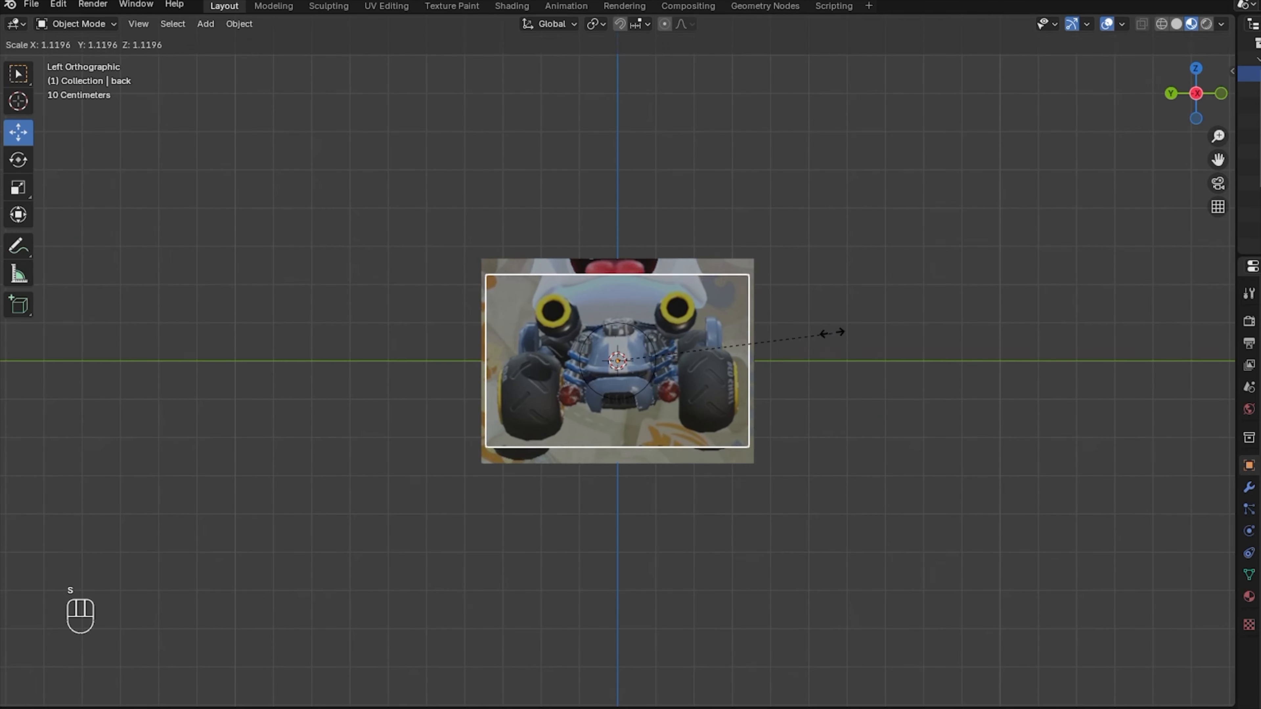
{"action": "left_click", "coordinate": [838, 344]}
{"action": "key", "text": "g"}
{"action": "key", "text": "z"}
{"action": "left_click", "coordinate": [823, 358]}
{"action": "key", "text": "s"}
{"action": "left_click", "coordinate": [830, 356]}
Check the plates' alignment from the right, left, front, back, top and bottom views.
{"action": "left_click", "coordinate": [1192, 98]}
{"action": "left_click", "coordinate": [1192, 97]}
{"action": "left_click", "coordinate": [1218, 98]}
{"action": "left_click", "coordinate": [1197, 94]}
{"action": "left_click", "coordinate": [1194, 65]}
{"action": "left_click", "coordinate": [1196, 95]}
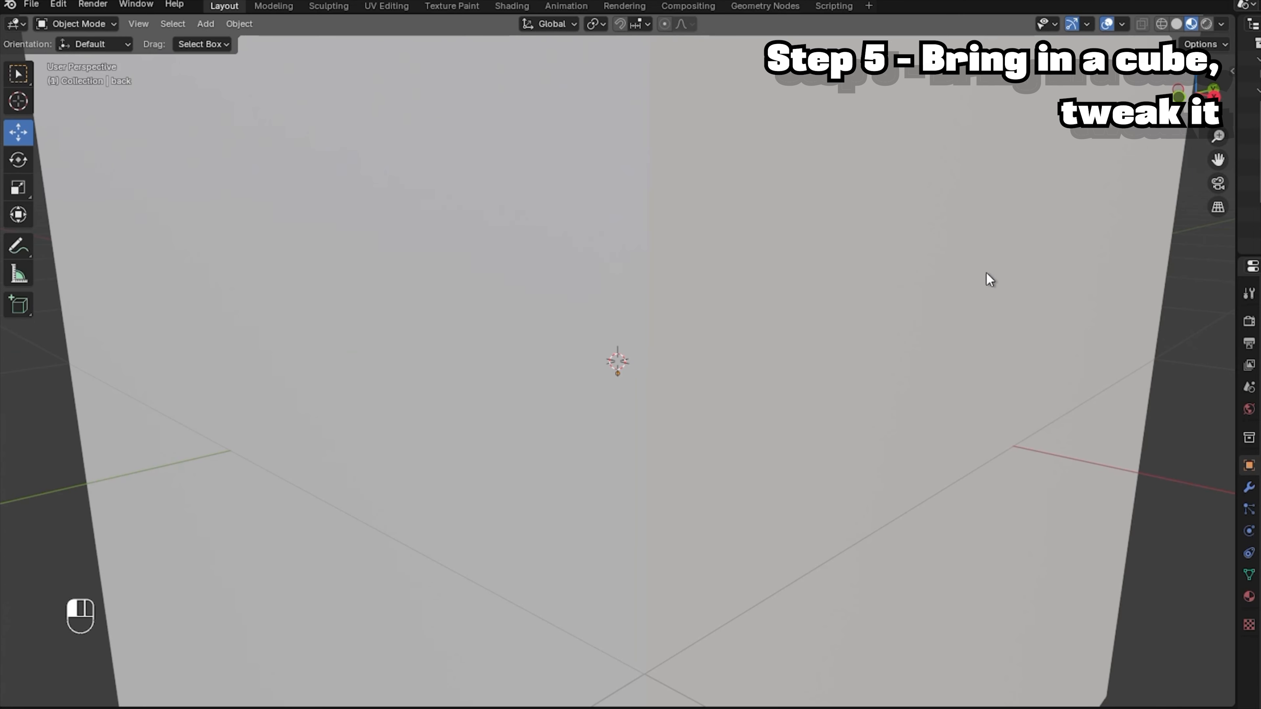
Shrink the cube to about a quarter size and move its smaller top face along Y.
{"action": "key", "text": "s"}
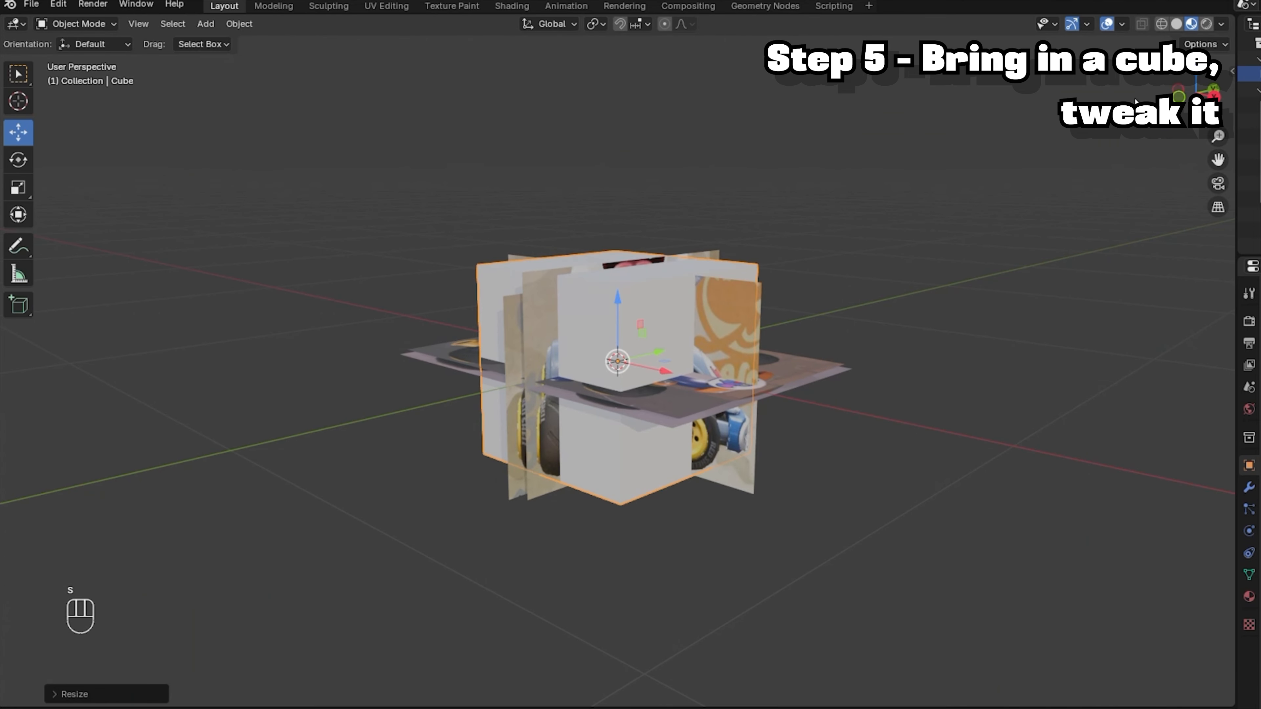
{"action": "left_click_drag", "start_coordinate": [1191, 97], "coordinate": [1211, 99]}
{"action": "left_click", "coordinate": [213, 23]}
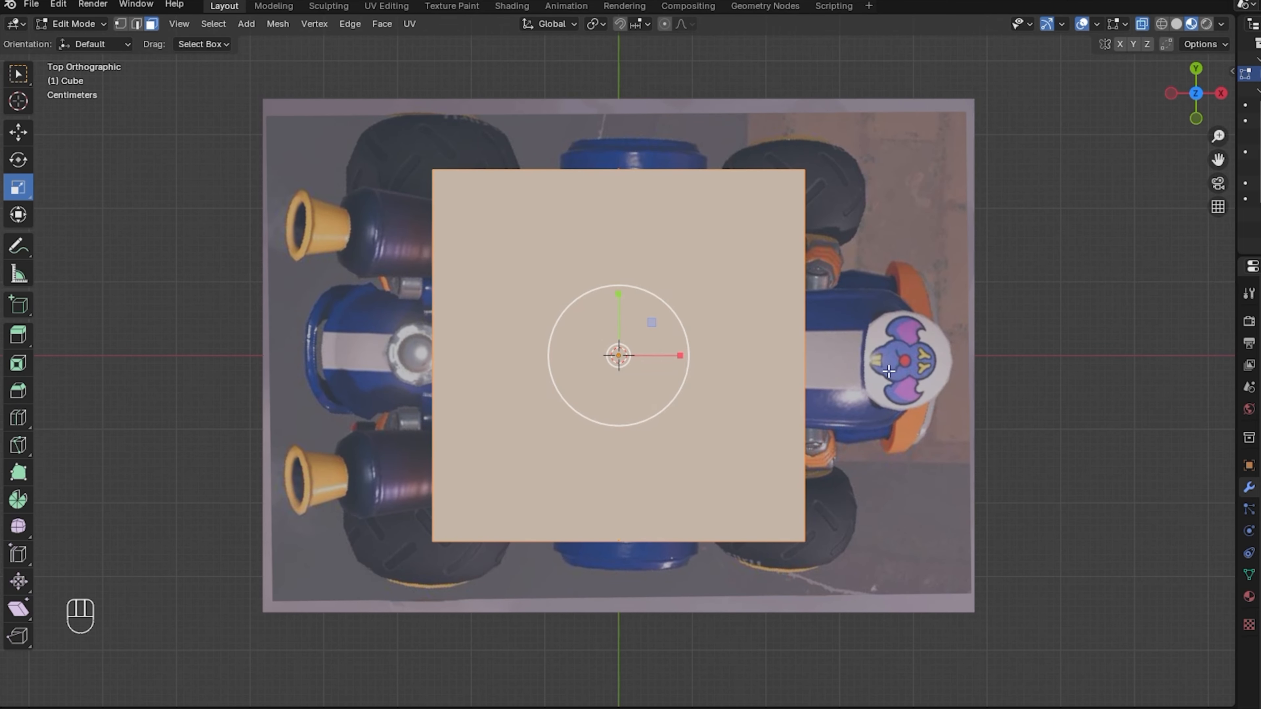
{"action": "key", "text": "s"}
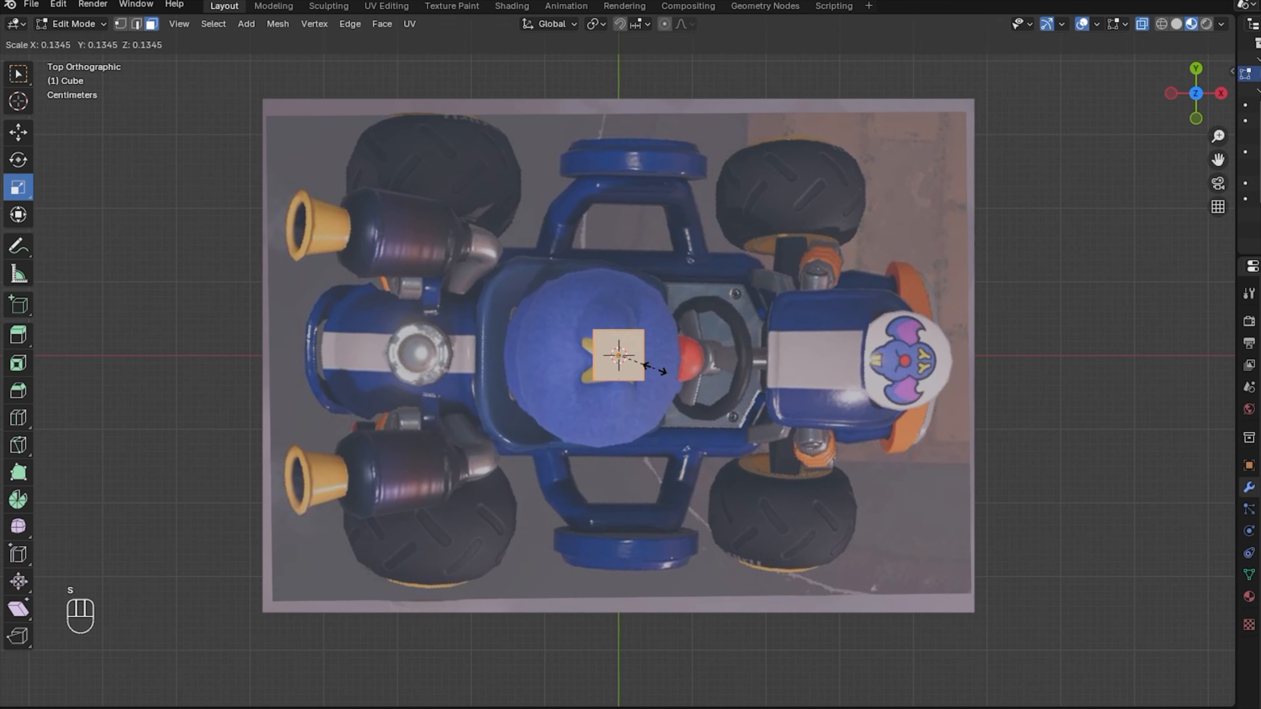
{"action": "left_click", "coordinate": [650, 367]}
{"action": "left_click_drag", "start_coordinate": [620, 309], "coordinate": [592, 140]}
{"action": "left_click_drag", "start_coordinate": [1218, 136], "coordinate": [1260, 480]}
Shrink the starting face and stretch its right edge rightward along the top bar.
{"action": "key", "text": "s"}
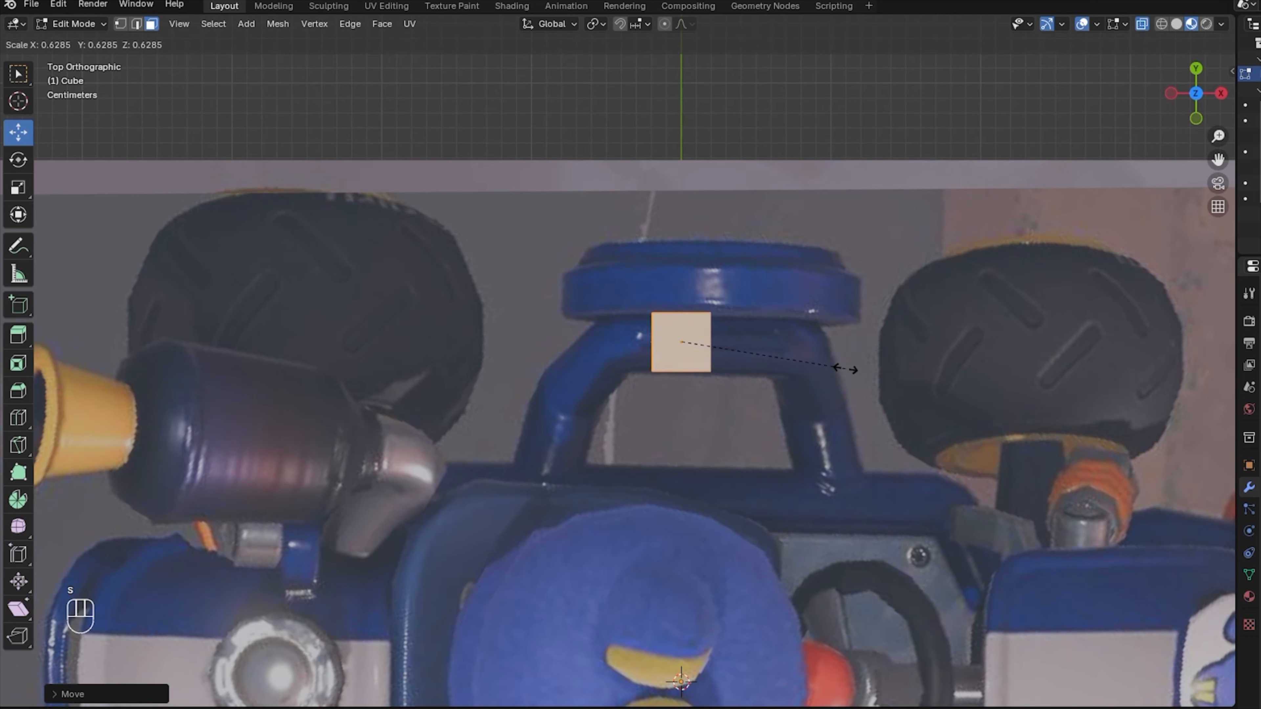
{"action": "left_click_drag", "start_coordinate": [726, 269], "coordinate": [791, 520]}
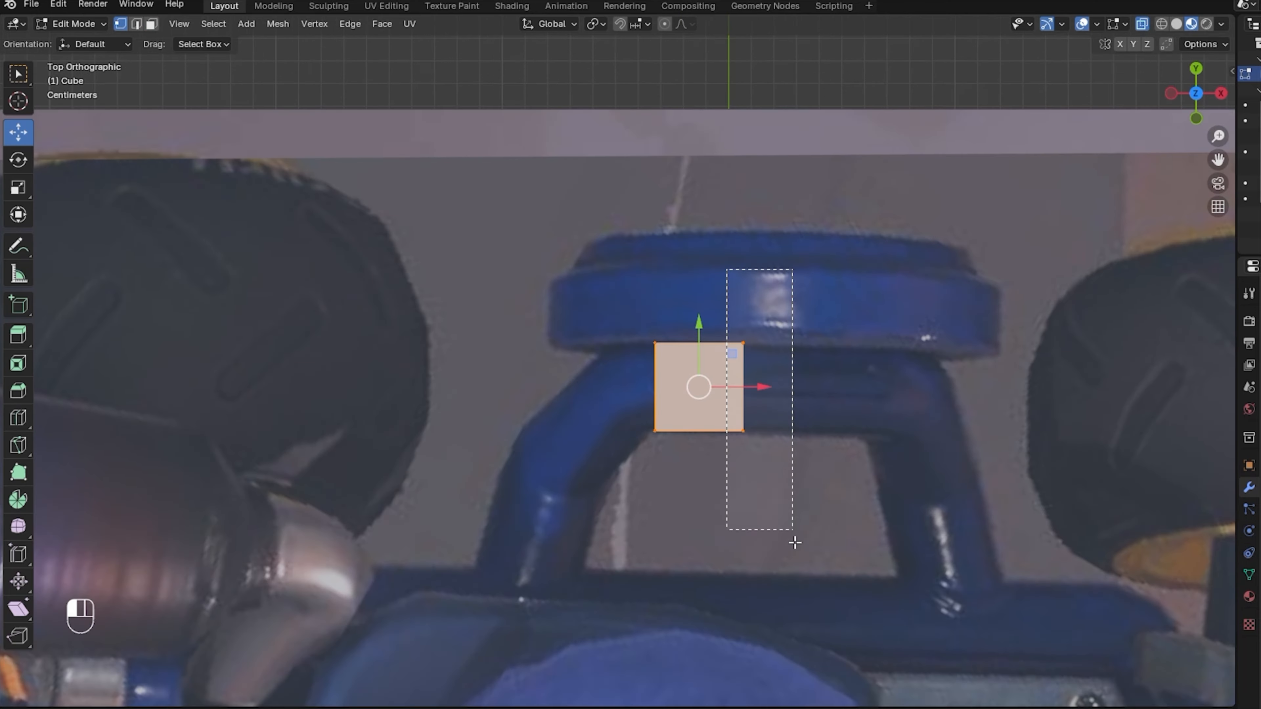
{"action": "left_click_drag", "start_coordinate": [755, 382], "coordinate": [901, 414]}
{"action": "key", "text": "e"}
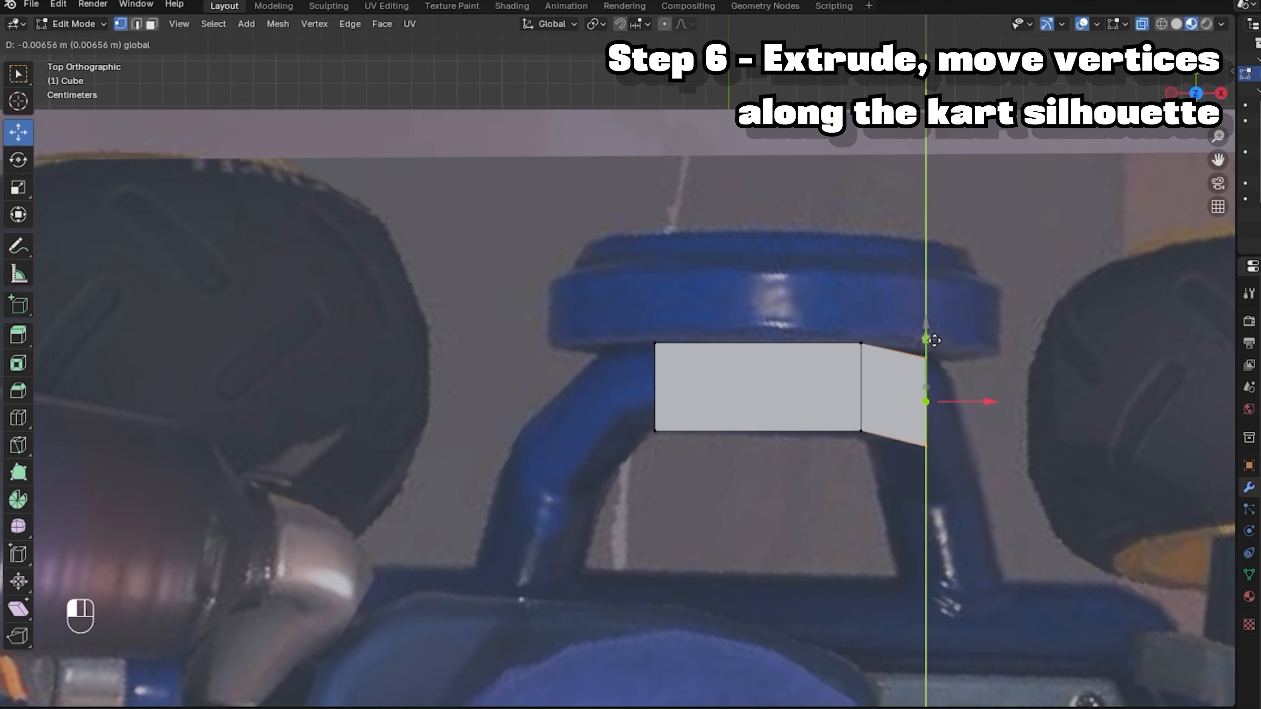
Extrude, tilt and move segments down the right side of the arch, flattening the bottom edge.
{"action": "left_click_drag", "start_coordinate": [933, 341], "coordinate": [936, 341]}
{"action": "key", "text": "r"}
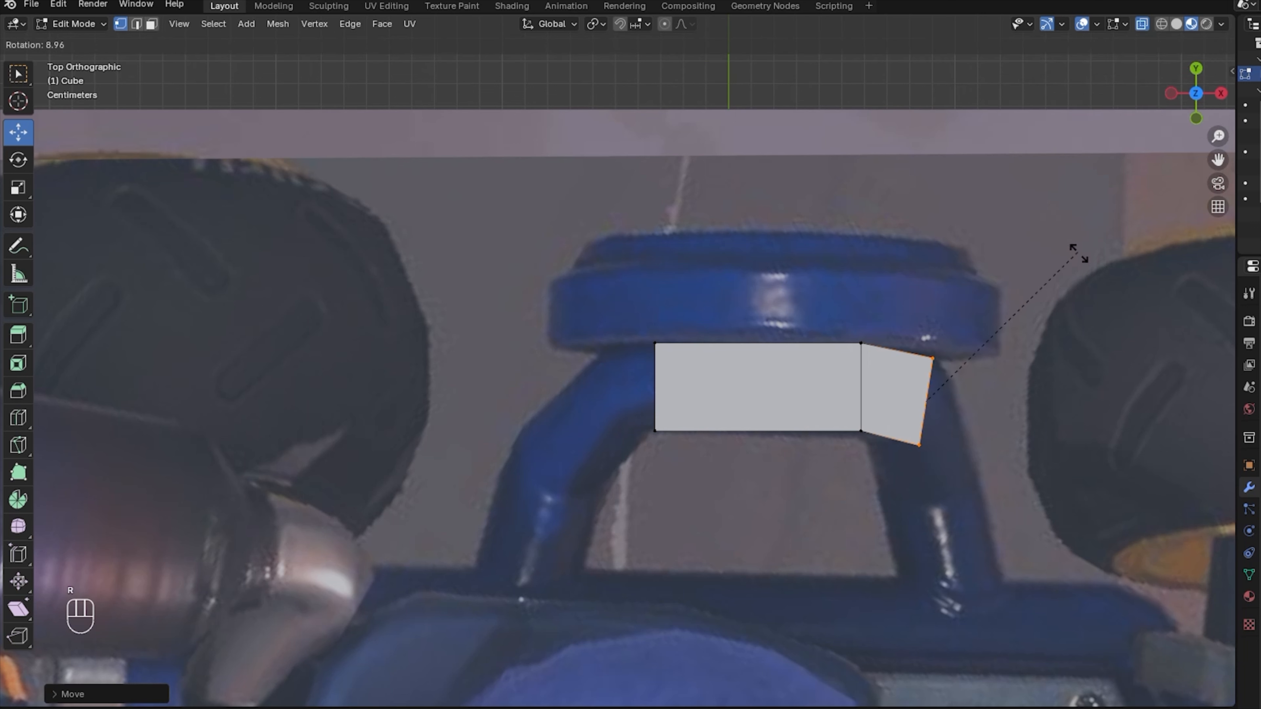
{"action": "key", "text": "g"}
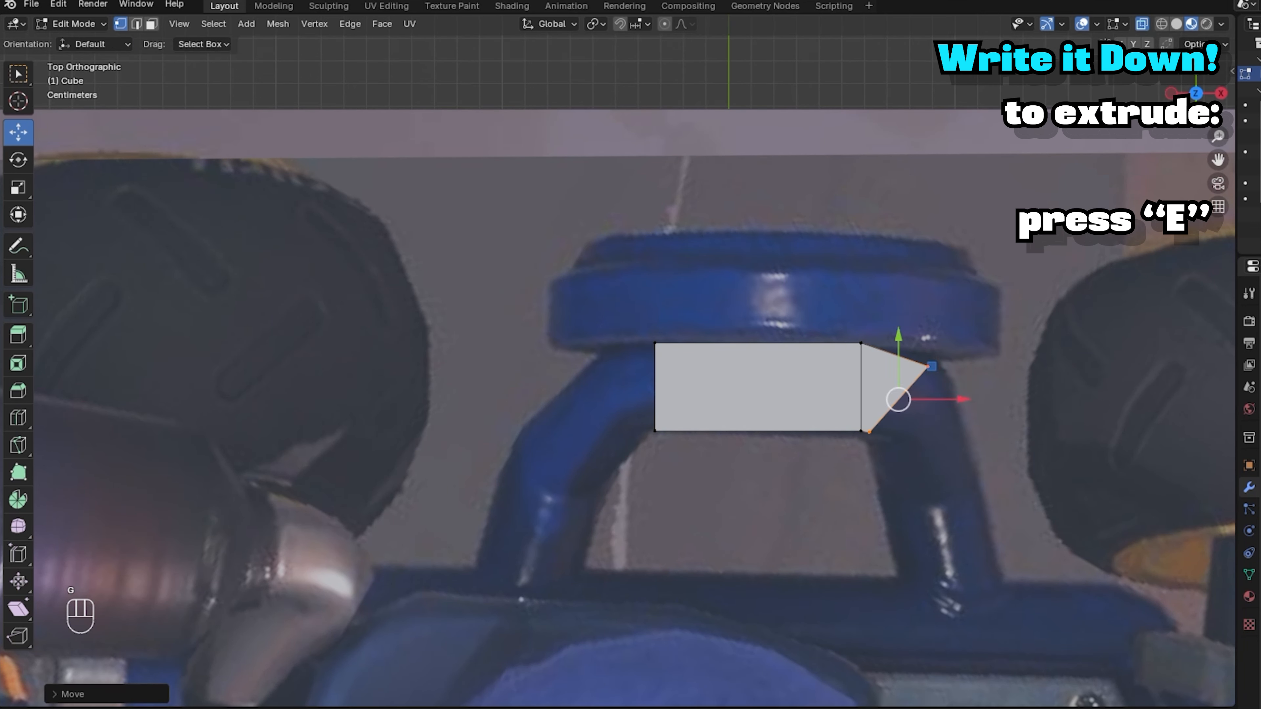
{"action": "key", "text": "r"}
{"action": "key", "text": "e"}
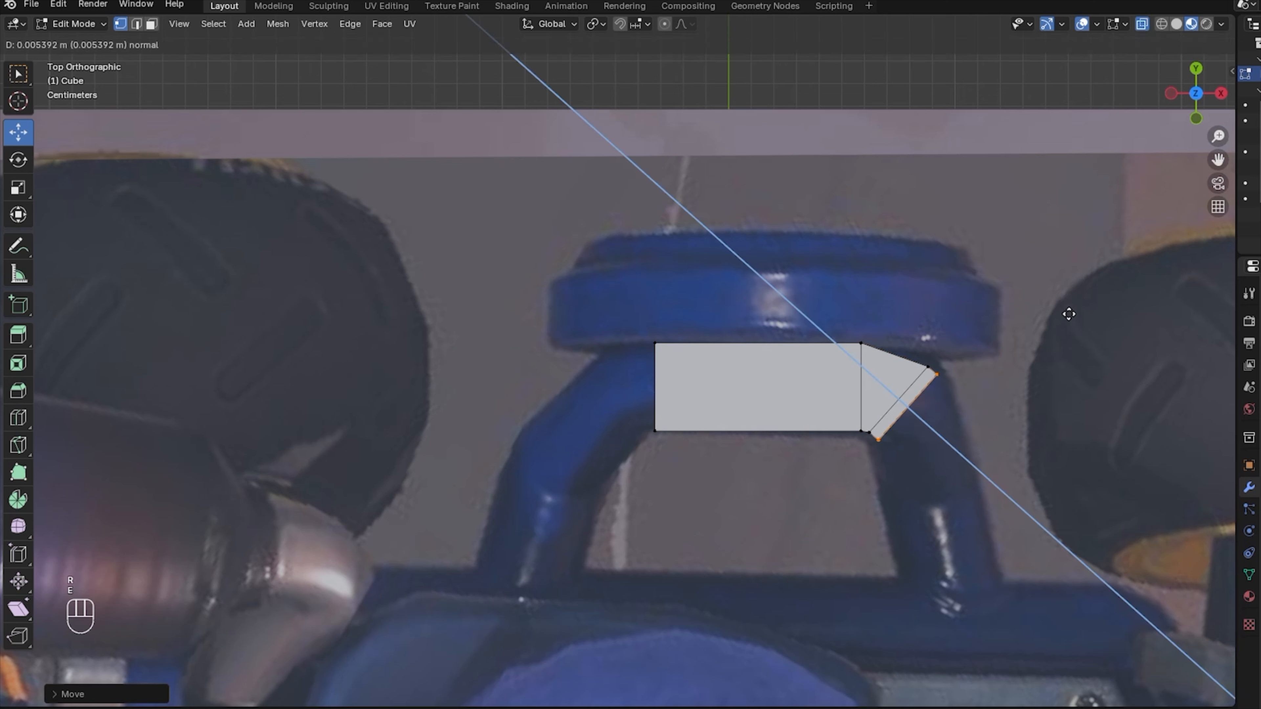
{"action": "key", "text": "g"}
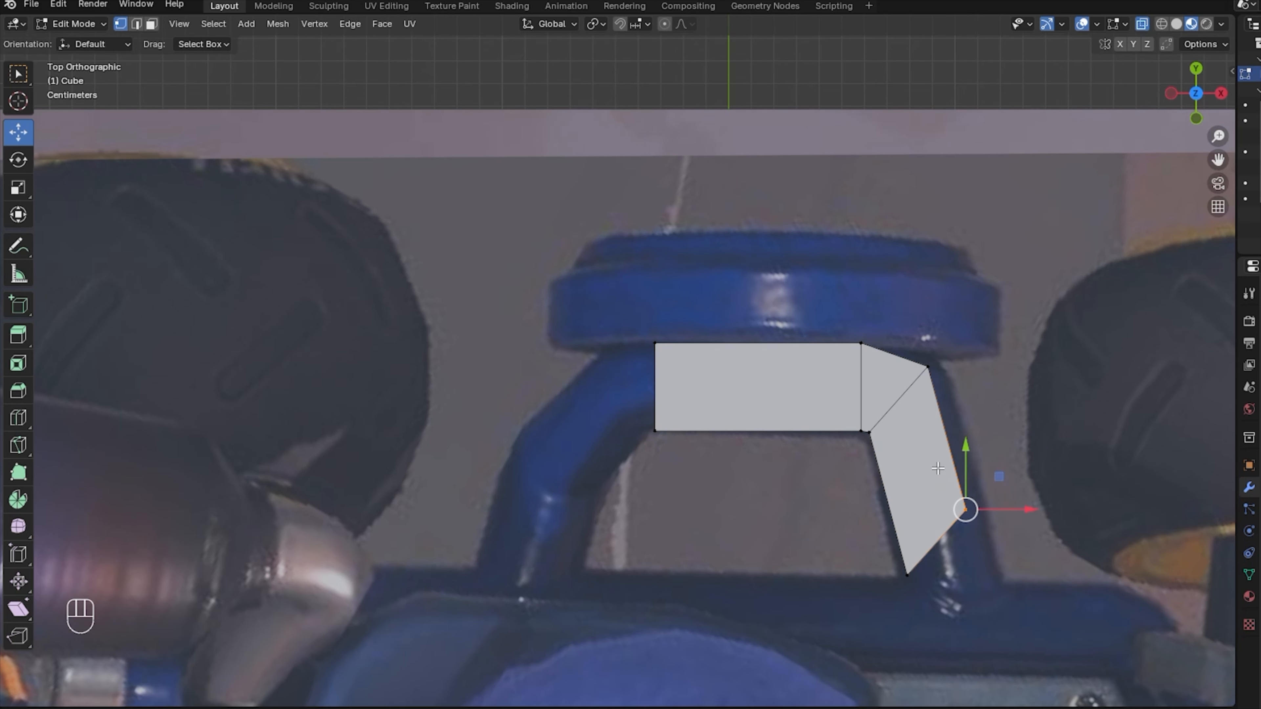
{"action": "left_click", "coordinate": [1082, 465]}
{"action": "left_click_drag", "start_coordinate": [1076, 645], "coordinate": [790, 526]}
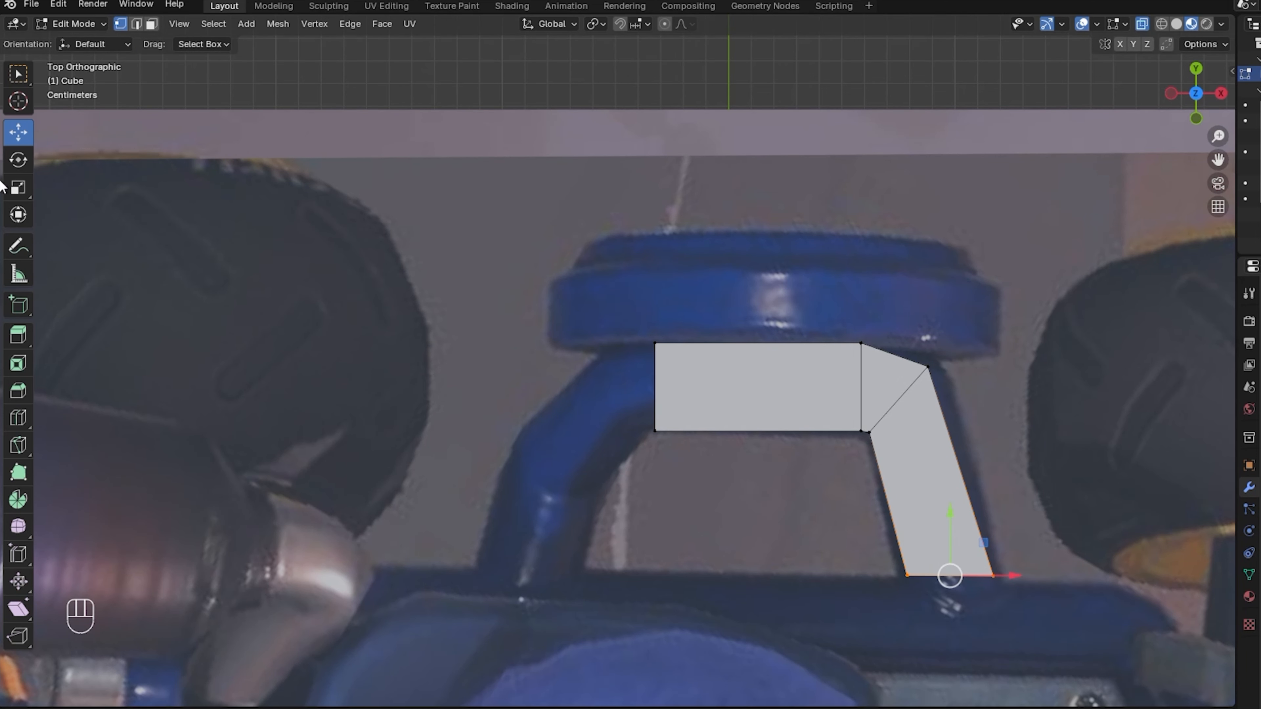
{"action": "left_click_drag", "start_coordinate": [949, 519], "coordinate": [950, 574]}
Extrude and rotate segments from the left end down the left leg, then select its corner vertices.
{"action": "left_click_drag", "start_coordinate": [604, 281], "coordinate": [715, 462]}
{"action": "key", "text": "e"}
{"action": "left_click", "coordinate": [775, 309]}
{"action": "key", "text": "r"}
{"action": "left_click", "coordinate": [771, 196]}
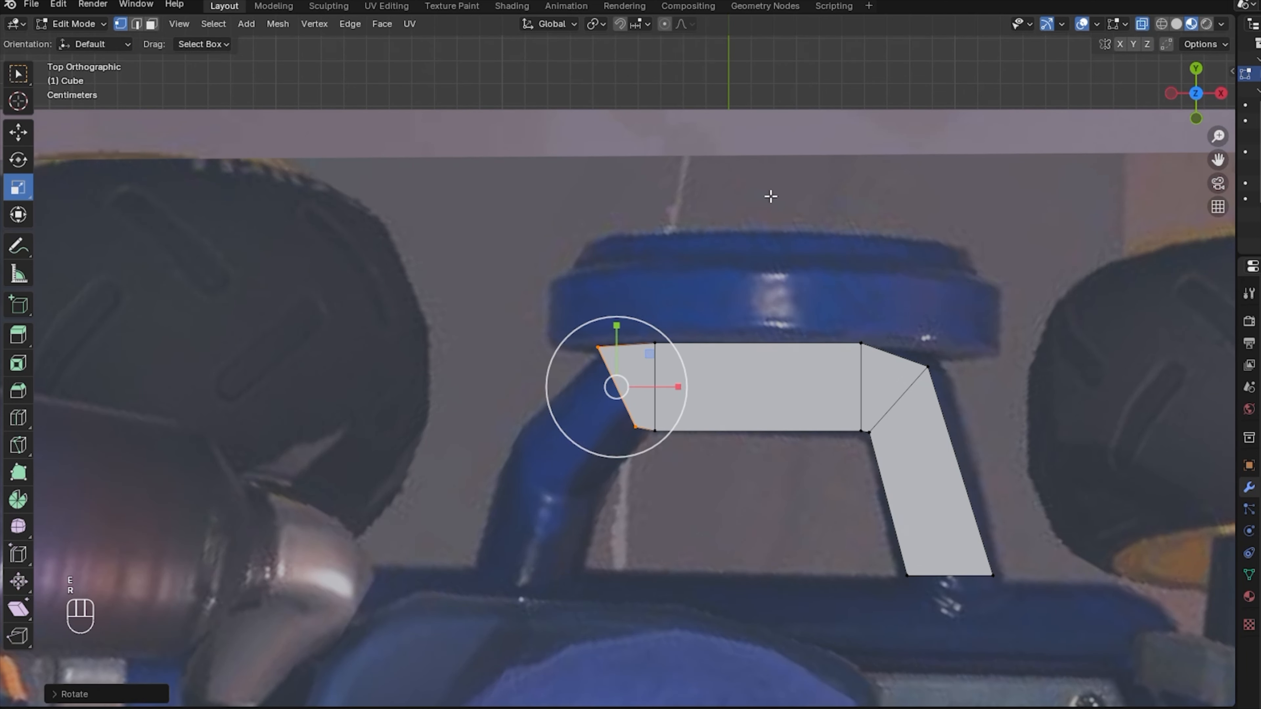
{"action": "left_click", "coordinate": [800, 240]}
{"action": "key", "text": "e"}
{"action": "left_click", "coordinate": [771, 239]}
{"action": "key", "text": "g"}
{"action": "left_click", "coordinate": [783, 330]}
{"action": "left_click", "coordinate": [642, 439]}
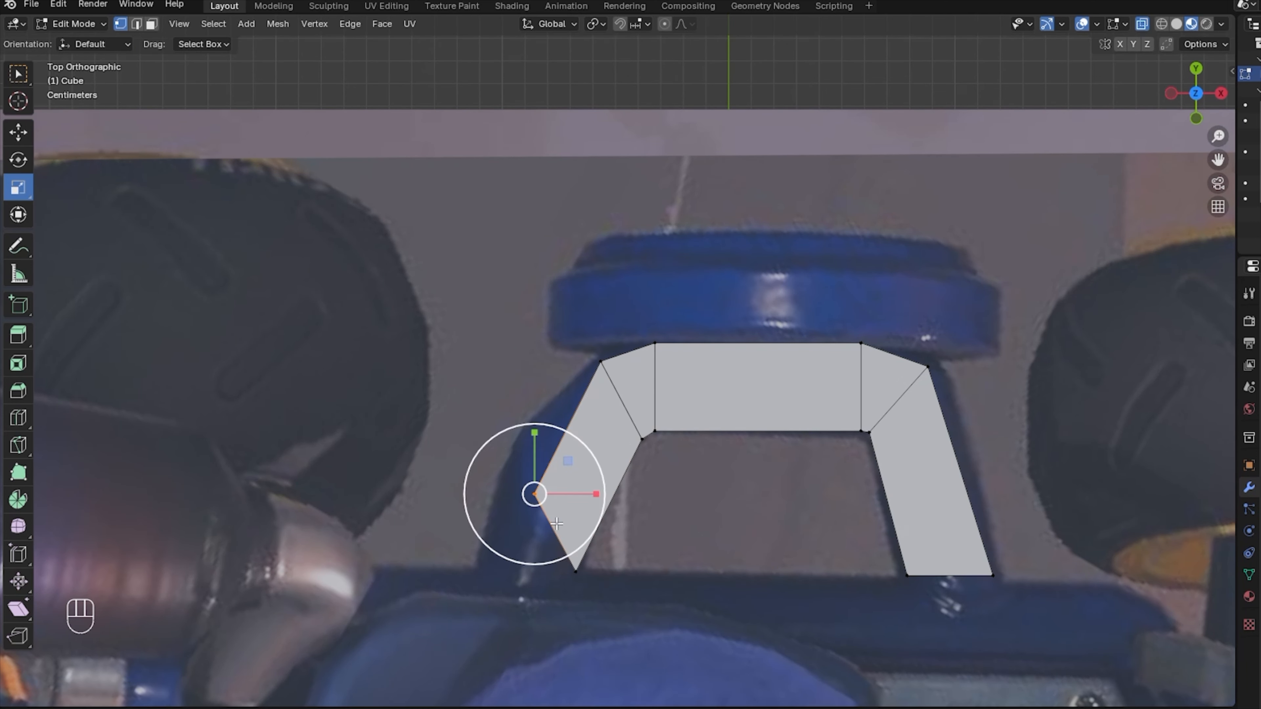
{"action": "left_click", "coordinate": [600, 361]}
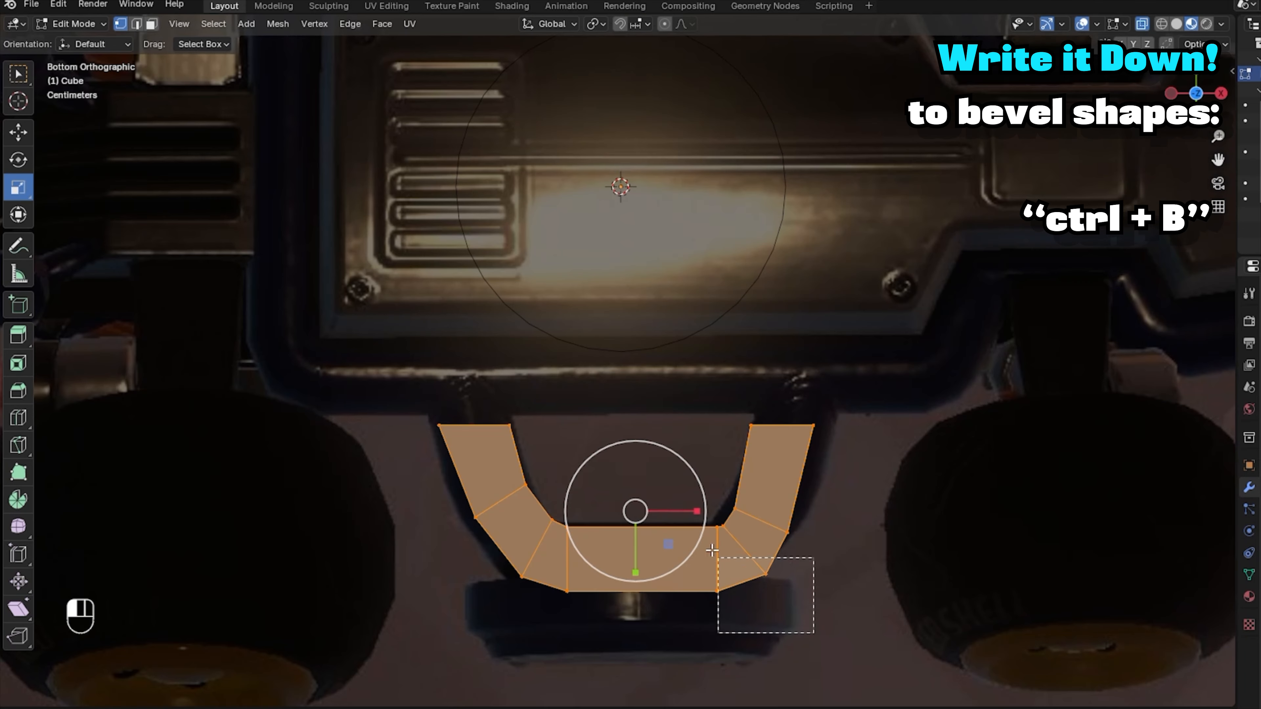
Extrude the top ends of both legs outward and tilt them.
{"action": "left_click_drag", "start_coordinate": [711, 550], "coordinate": [774, 662]}
{"action": "left_click_drag", "start_coordinate": [443, 433], "coordinate": [837, 445]}
{"action": "key", "text": "e"}
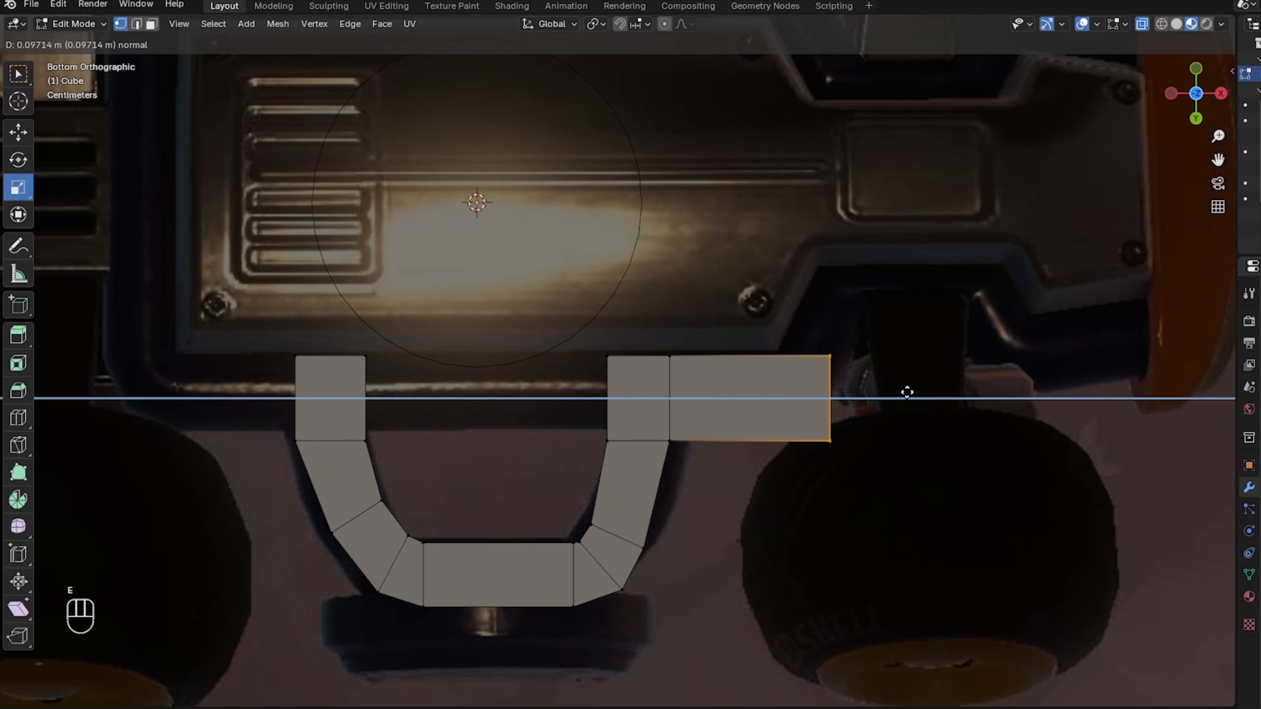
{"action": "left_click", "coordinate": [907, 392]}
{"action": "key", "text": "r"}
{"action": "left_click", "coordinate": [1036, 326]}
{"action": "key", "text": "g"}
{"action": "right_click", "coordinate": [1053, 549]}
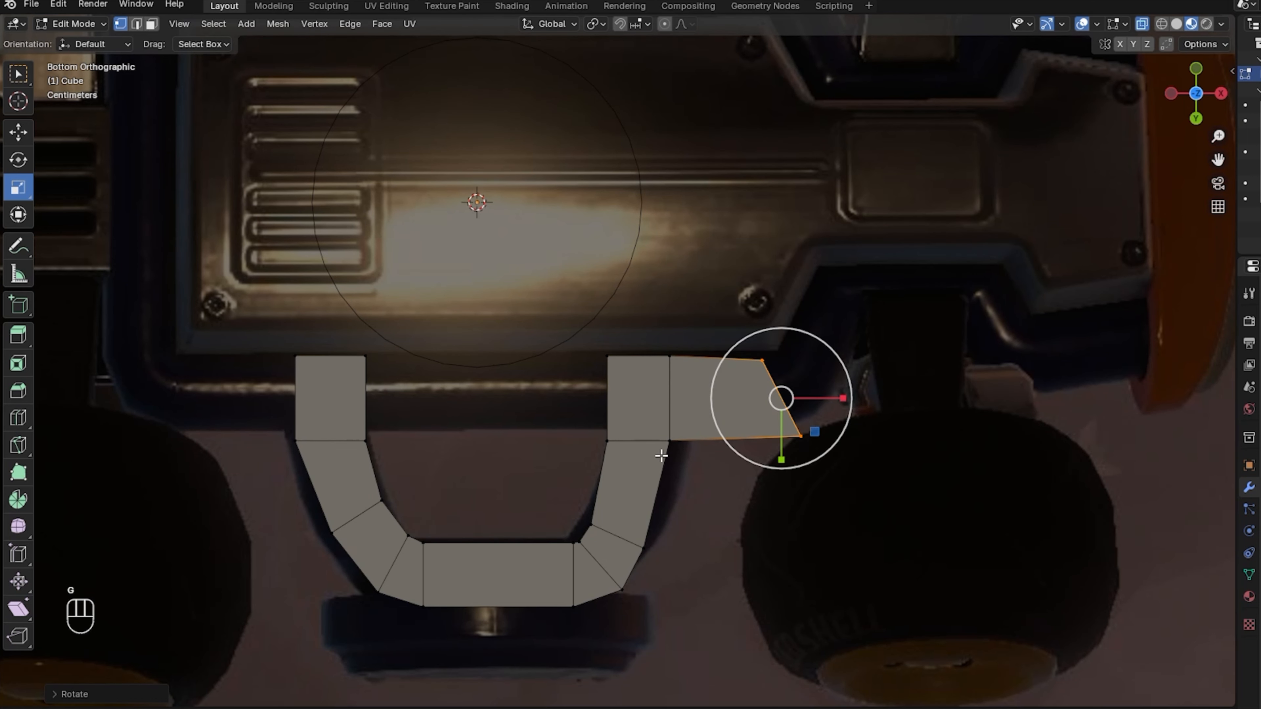
{"action": "left_click", "coordinate": [1067, 442]}
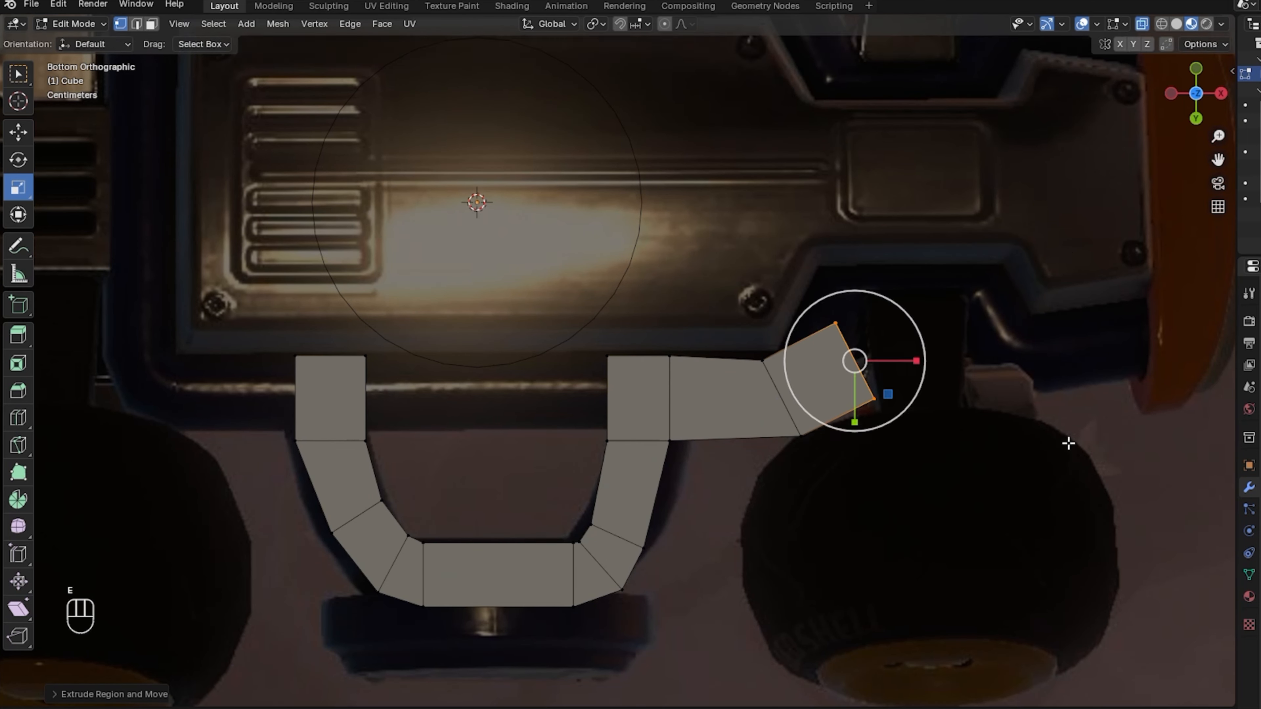
Extrude a new segment to the right, flattening and tilting its end edge.
{"action": "key", "text": "g"}
{"action": "left_click", "coordinate": [1058, 379]}
{"action": "key", "text": "e"}
{"action": "right_click", "coordinate": [1059, 378]}
{"action": "left_click_drag", "start_coordinate": [896, 306], "coordinate": [976, 305]}
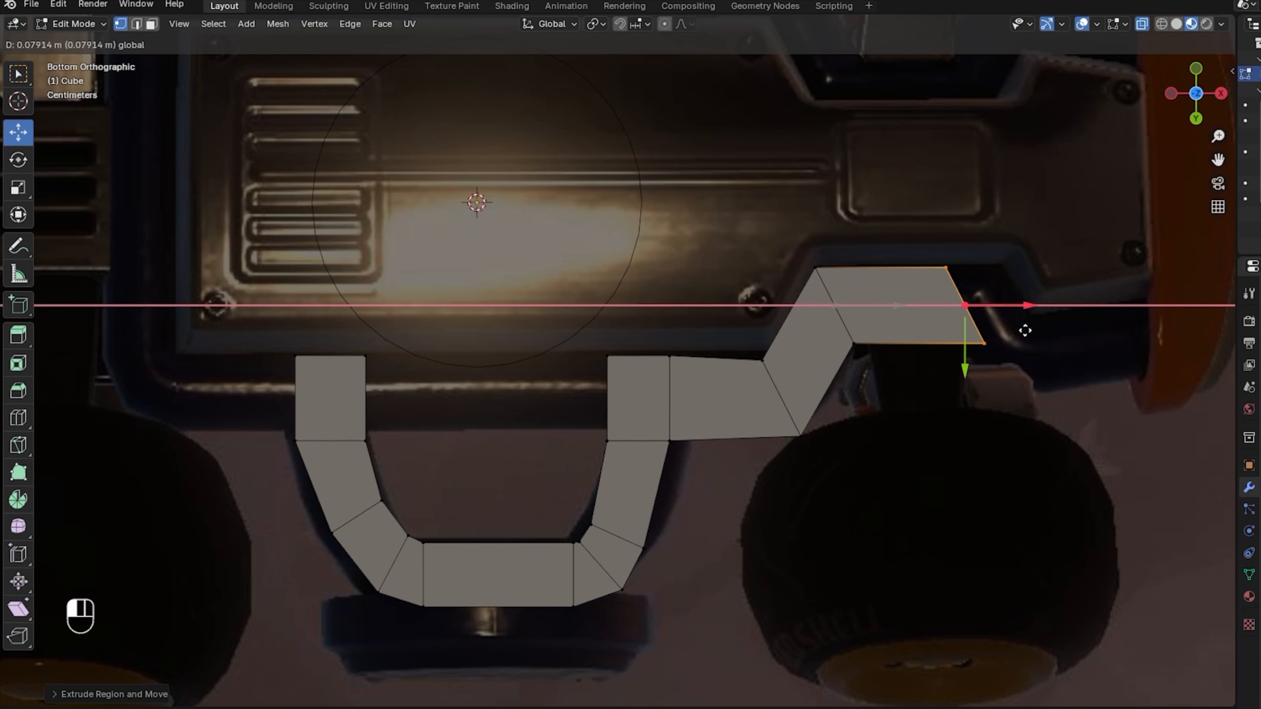
{"action": "left_click", "coordinate": [18, 188]}
{"action": "left_click", "coordinate": [18, 132]}
{"action": "key", "text": "e"}
{"action": "left_click", "coordinate": [1171, 207]}
{"action": "key", "text": "r"}
{"action": "left_click", "coordinate": [1190, 339]}
Add more tilted segments along the right side, lining up the end edge.
{"action": "key", "text": "e"}
{"action": "left_click", "coordinate": [177, 293]}
{"action": "key", "text": "r"}
{"action": "left_click_drag", "start_coordinate": [1083, 358], "coordinate": [1038, 358]}
{"action": "left_click", "coordinate": [18, 132]}
{"action": "left_click_drag", "start_coordinate": [1037, 422], "coordinate": [1036, 411]}
{"action": "left_click_drag", "start_coordinate": [1030, 287], "coordinate": [1095, 431]}
{"action": "key", "text": "e"}
{"action": "left_click", "coordinate": [1219, 199]}
Extend the left side of the strip with upward and leftward extrusions.
{"action": "middle_click_drag", "start_coordinate": [496, 298], "coordinate": [775, 368], "text": "shift"}
{"action": "left_click_drag", "start_coordinate": [492, 365], "coordinate": [602, 553]}
{"action": "key", "text": "e"}
{"action": "left_click", "coordinate": [616, 453]}
{"action": "key", "text": "e"}
{"action": "left_click", "coordinate": [684, 456]}
{"action": "left_click", "coordinate": [765, 548]}
{"action": "left_click_drag", "start_coordinate": [355, 388], "coordinate": [471, 445]}
Extend the right end further right and raise it upward.
{"action": "key", "text": "e"}
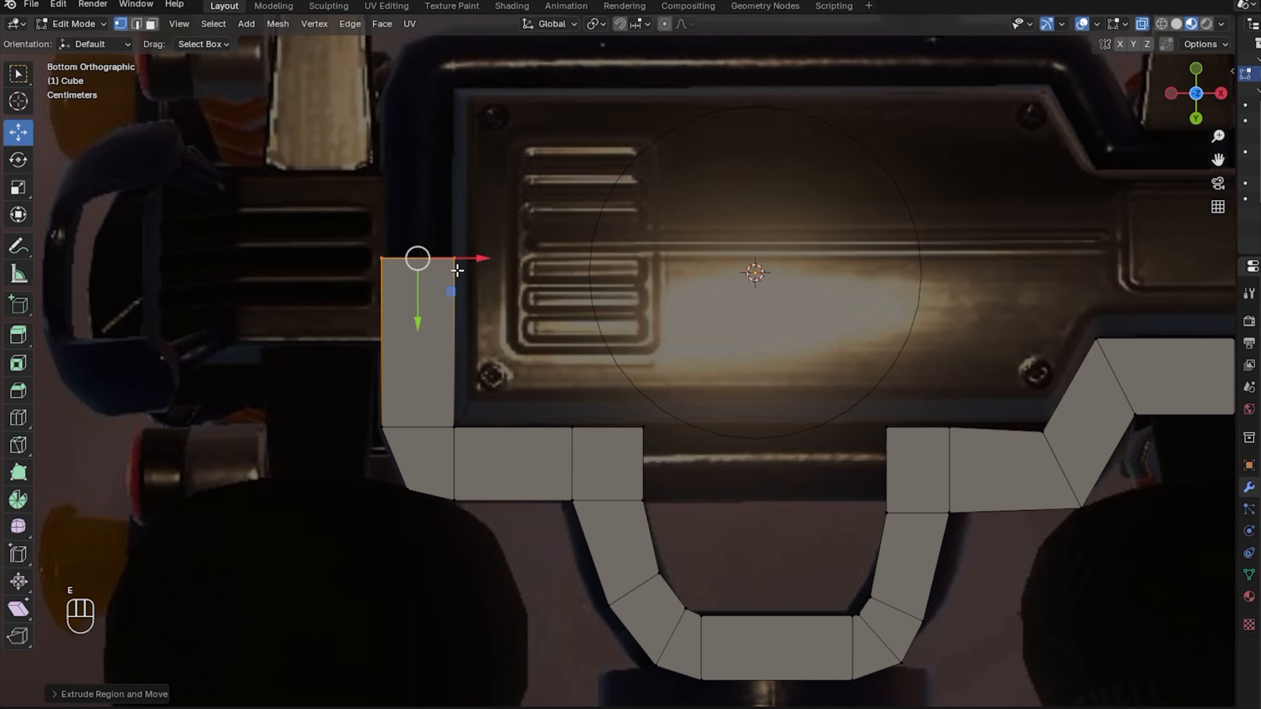
{"action": "left_click", "coordinate": [440, 273]}
{"action": "middle_click_drag", "start_coordinate": [441, 274], "coordinate": [82, 305], "text": "shift"}
{"action": "left_click_drag", "start_coordinate": [1055, 380], "coordinate": [1105, 492]}
{"action": "key", "text": "e"}
{"action": "left_click", "coordinate": [1178, 437]}
{"action": "key", "text": "g"}
{"action": "left_click", "coordinate": [1114, 464]}
{"action": "left_click_drag", "start_coordinate": [1045, 349], "coordinate": [1167, 408]}
{"action": "key", "text": "e"}
{"action": "left_click", "coordinate": [1167, 294]}
Align the top vertices of both raised ends to one height with the Y scale handle.
{"action": "scroll", "coordinate": [1164, 294], "scroll_direction": "down", "scroll_amount": 2}
{"action": "left_click_drag", "start_coordinate": [183, 271], "coordinate": [1050, 338]}
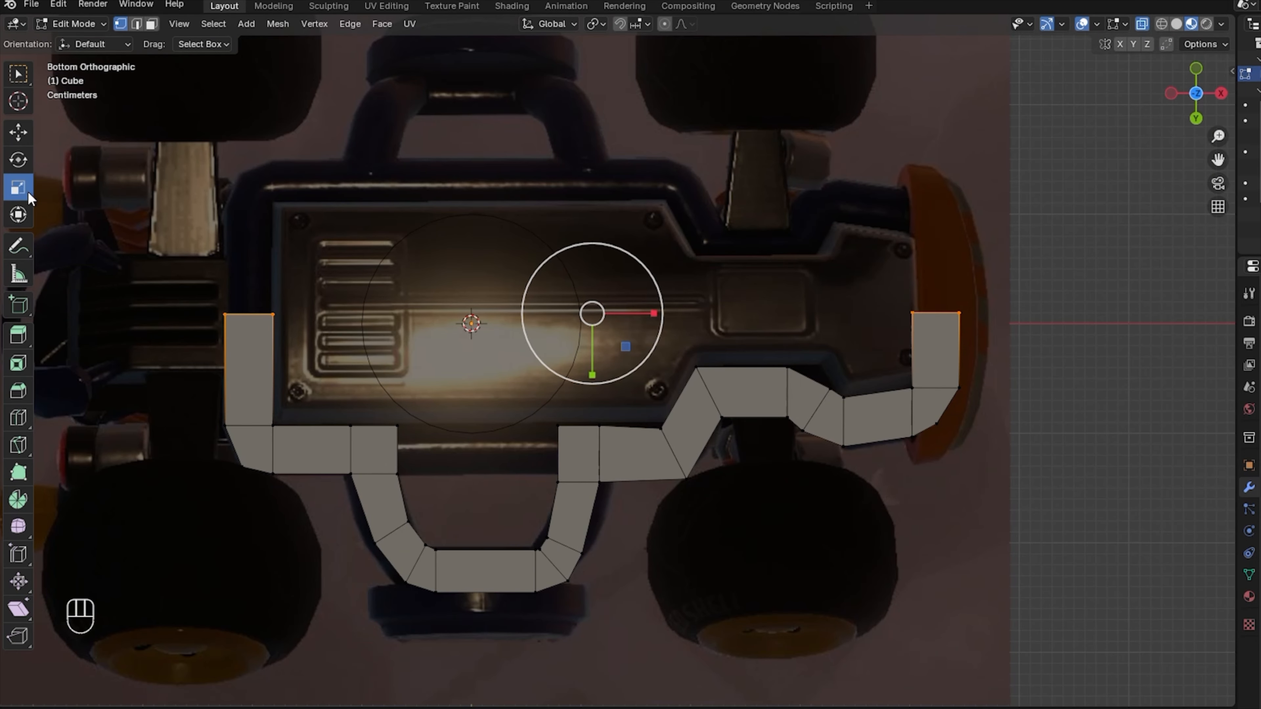
{"action": "mouse_move", "coordinate": [592, 374]}
{"action": "left_mouse_down"}
{"action": "mouse_move", "coordinate": [595, 359]}
{"action": "mouse_move", "coordinate": [591, 374]}
{"action": "left_mouse_up"}
{"action": "left_click_drag", "start_coordinate": [1179, 88], "coordinate": [1154, 191]}
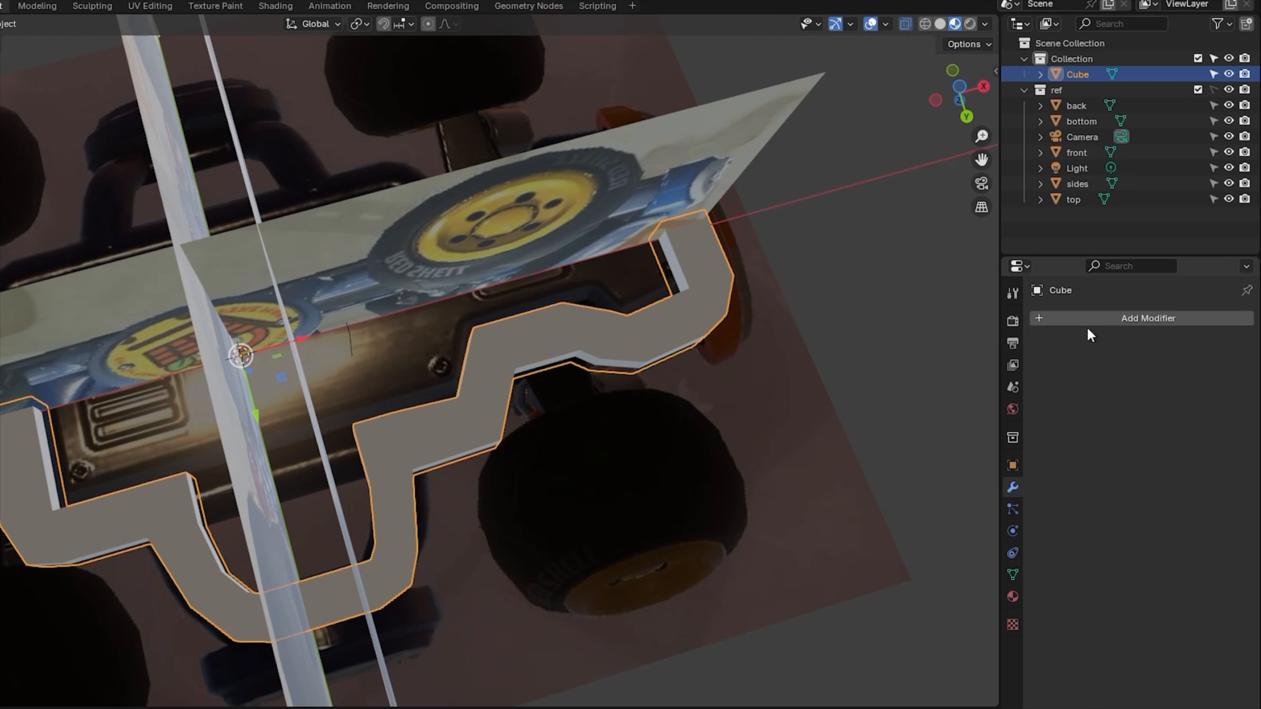
Add a Mirror modifier to the frame, mirroring across Y instead of X.
{"action": "left_click", "coordinate": [1087, 320]}
{"action": "mouse_move", "coordinate": [1086, 323]}
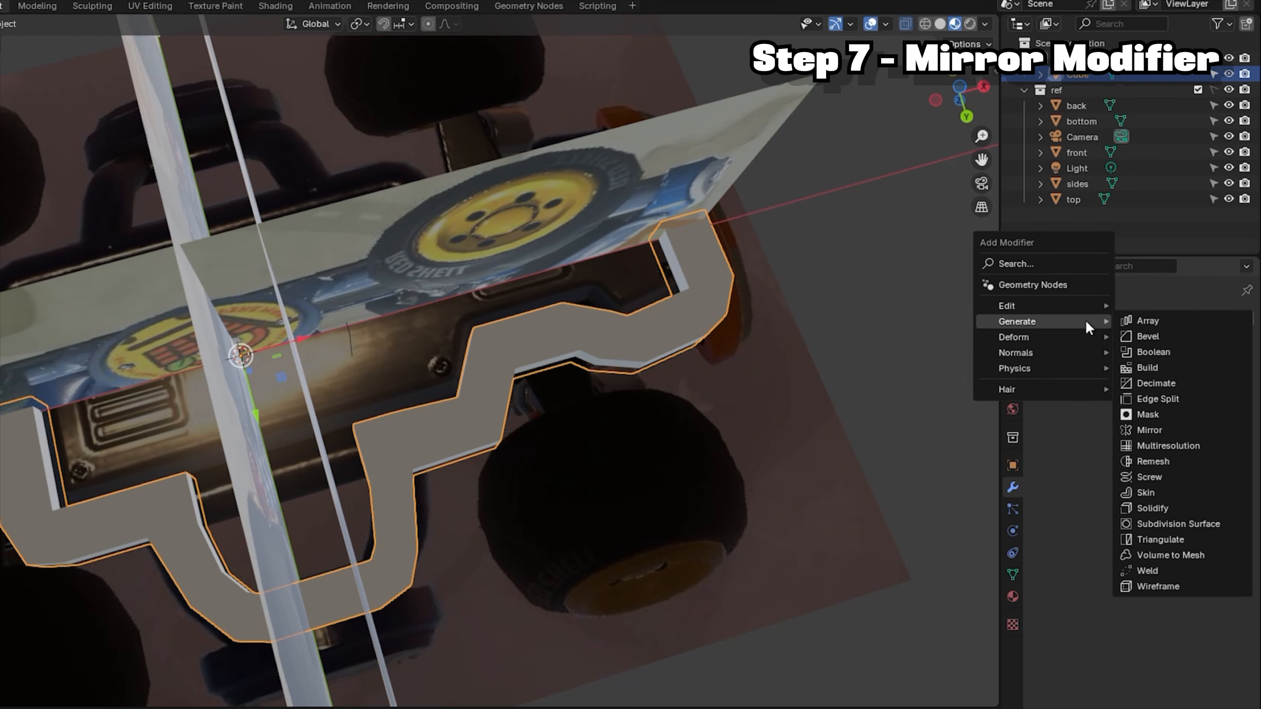
{"action": "left_click", "coordinate": [1149, 429]}
{"action": "left_click", "coordinate": [1136, 367]}
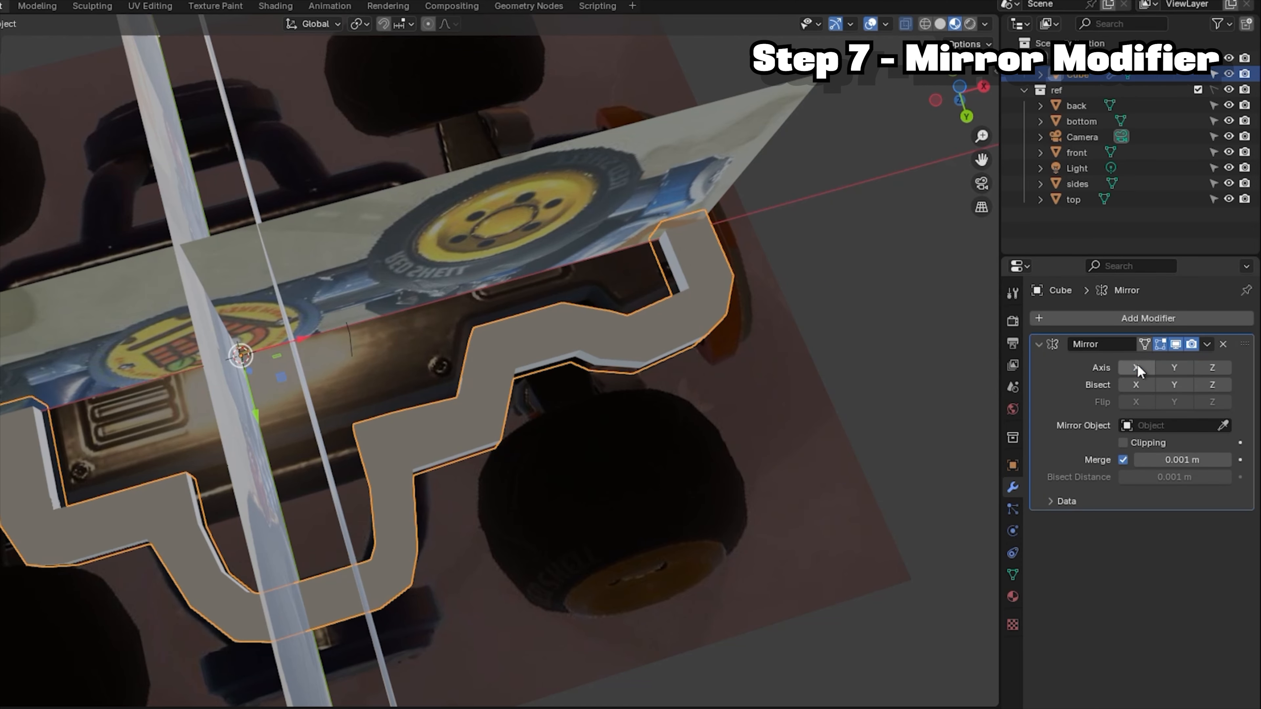
{"action": "left_click", "coordinate": [1165, 367]}
Loop-cut the front segment and extrude its edge forward and up around the wheel.
{"action": "key", "text": "ctrl+r"}
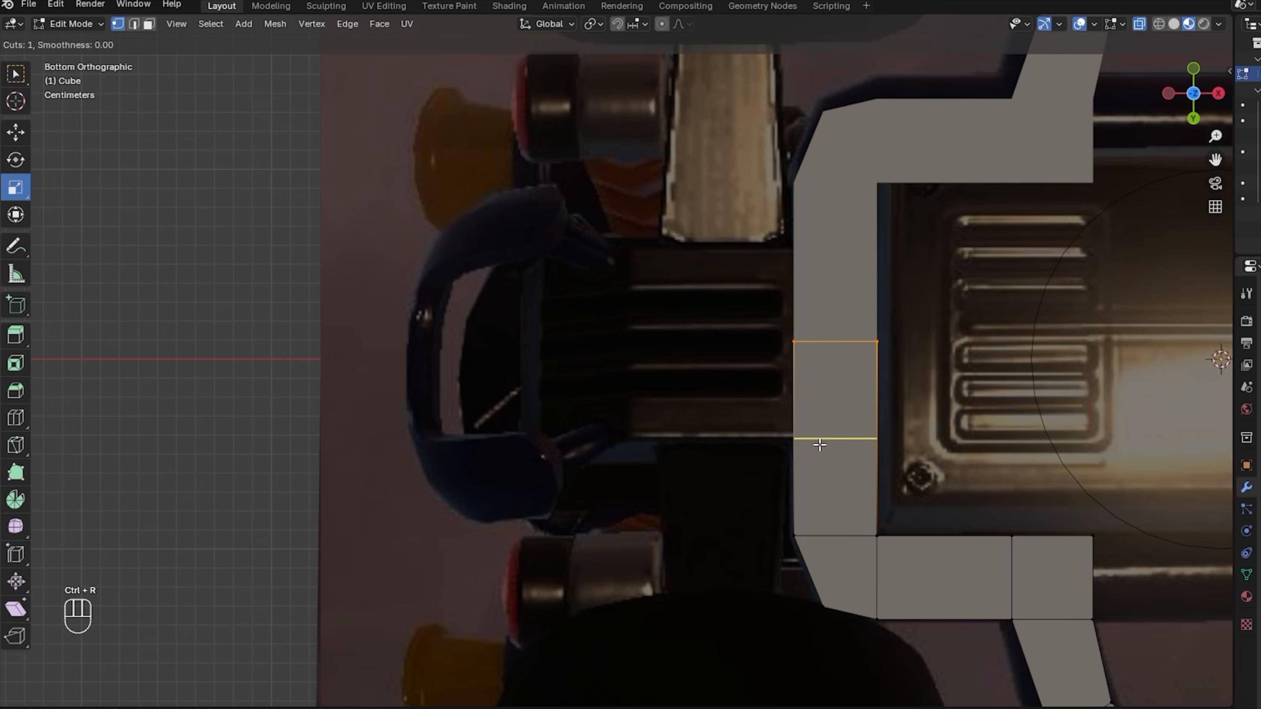
{"action": "double_click", "coordinate": [820, 445]}
{"action": "left_click_drag", "start_coordinate": [775, 422], "coordinate": [819, 552]}
{"action": "key", "text": "e"}
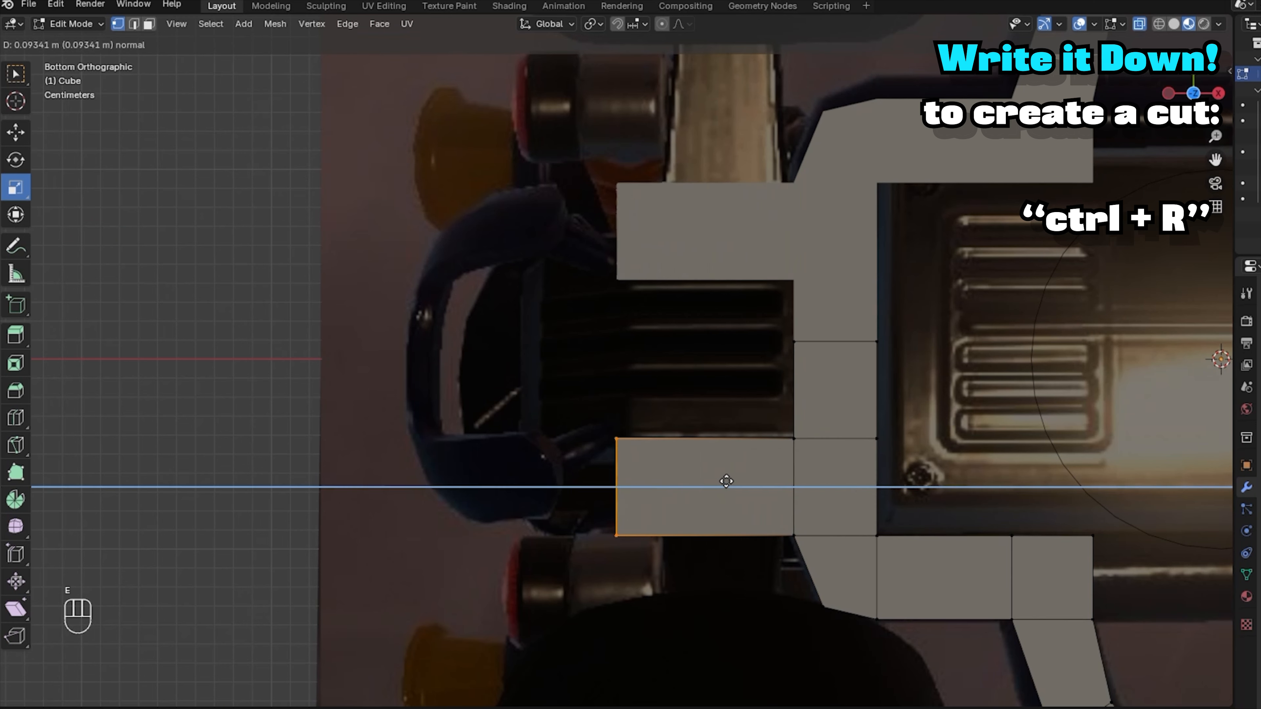
{"action": "left_click", "coordinate": [678, 475]}
{"action": "key", "text": "KP_1"}
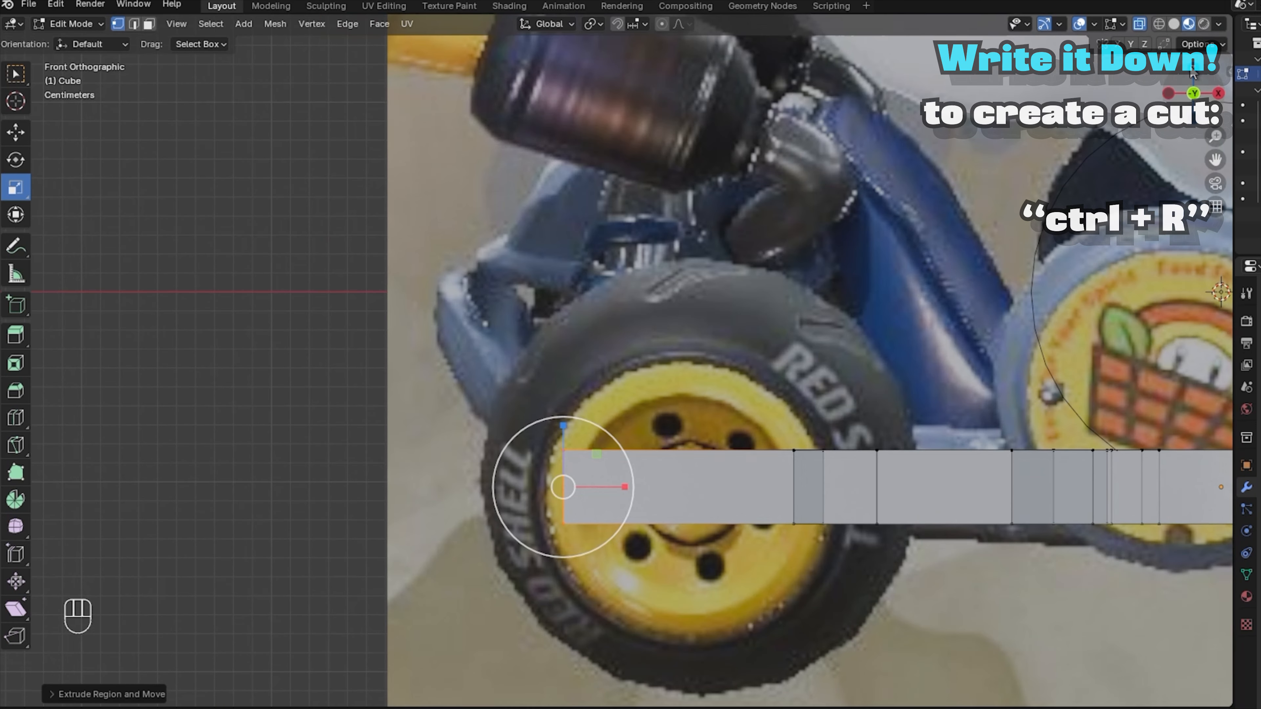
{"action": "key", "text": "g"}
{"action": "key", "text": "g"}
{"action": "key", "text": "g"}
{"action": "left_click", "coordinate": [532, 366]}
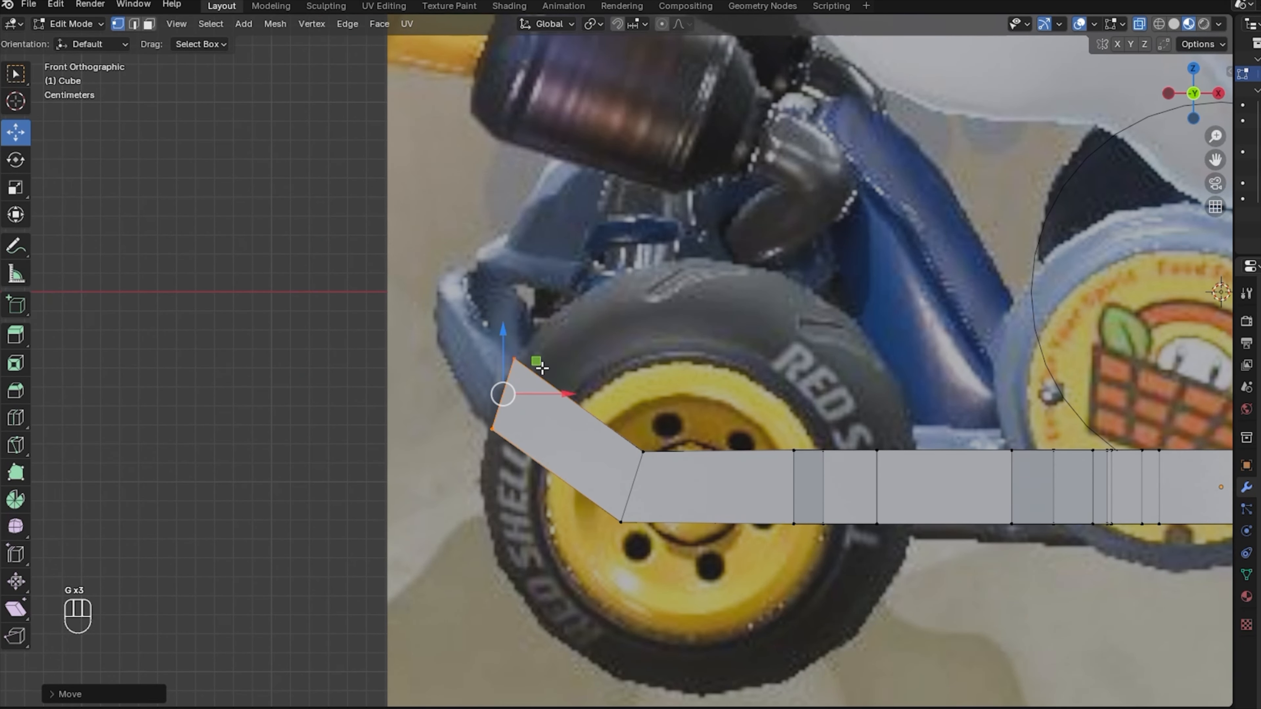
{"action": "key", "text": "e"}
{"action": "left_click", "coordinate": [593, 337]}
{"action": "key", "text": "g"}
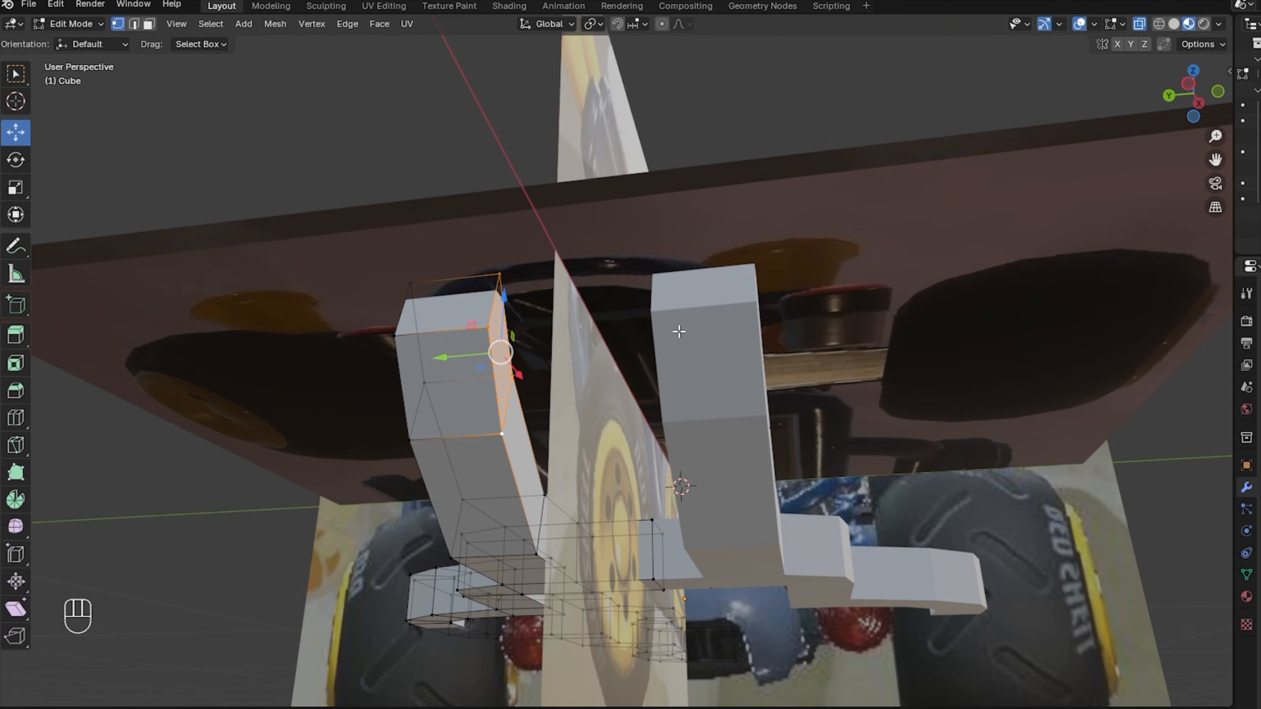
Enable mirror Clipping and raise the Merge distance to 0.093 m.
{"action": "key", "text": "e"}
{"action": "left_click", "coordinate": [943, 369]}
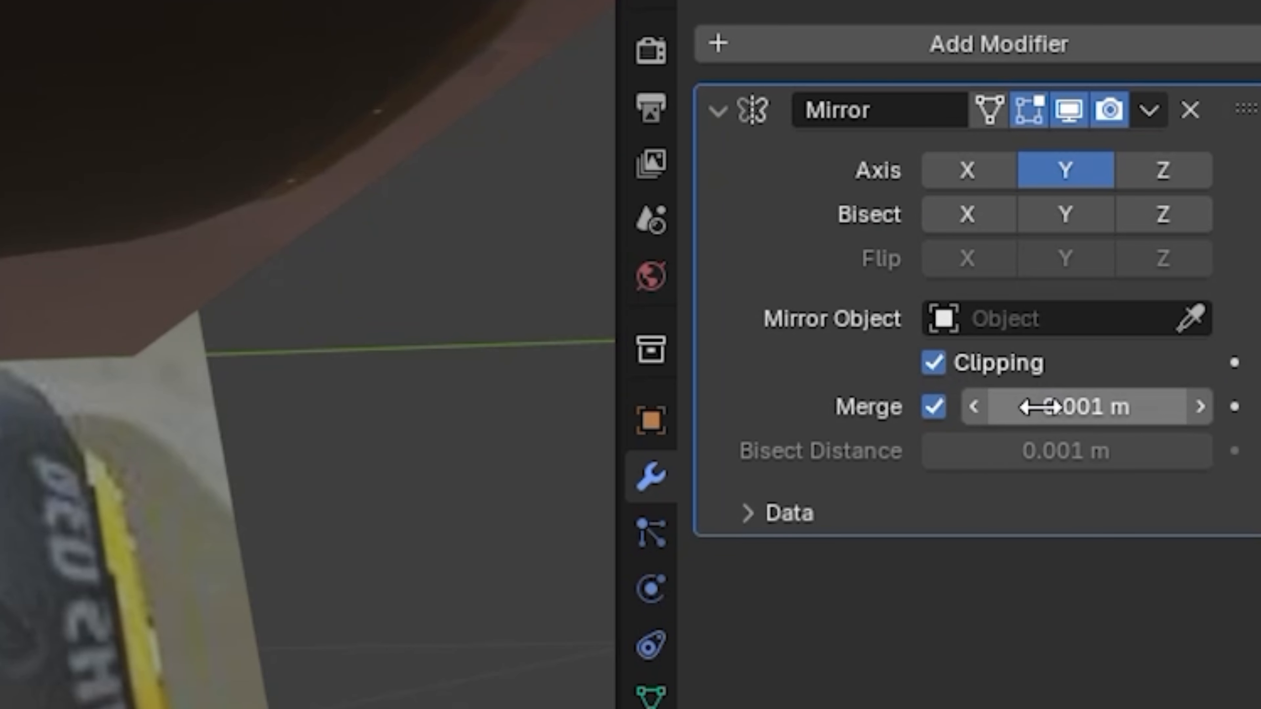
{"action": "left_click_drag", "start_coordinate": [1041, 406], "coordinate": [1088, 406]}
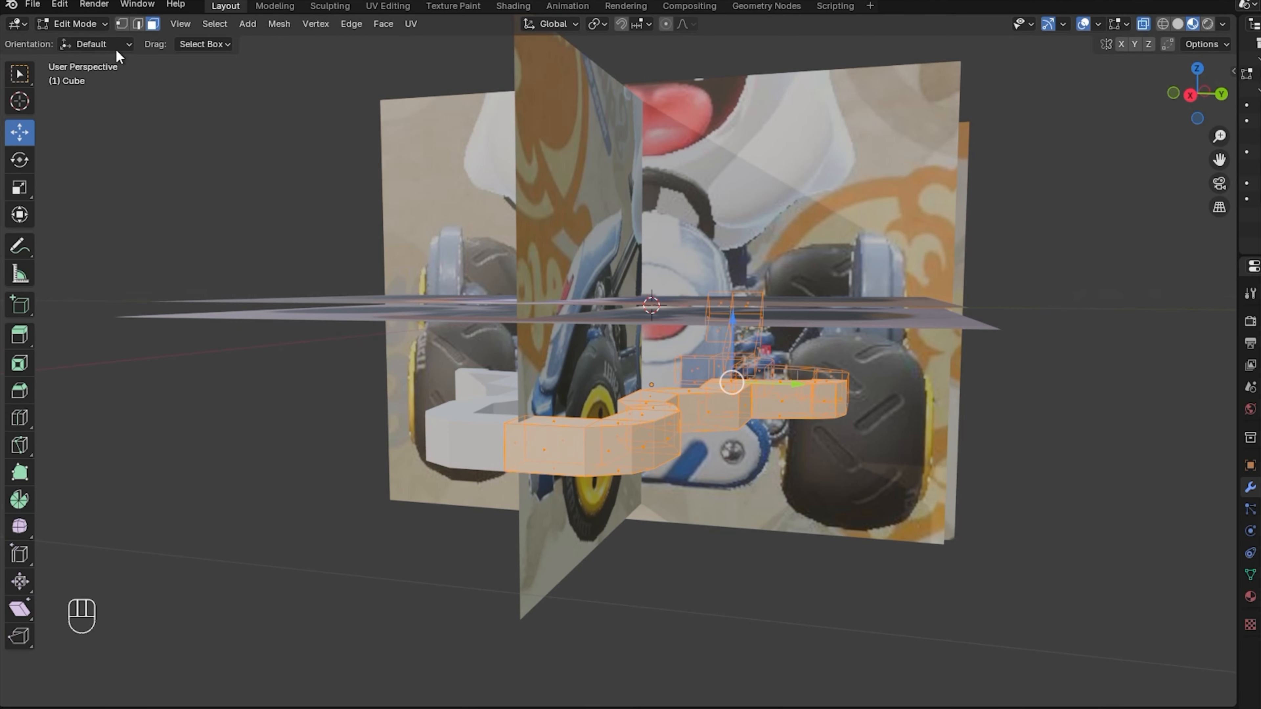
{"action": "left_click", "coordinate": [138, 24]}
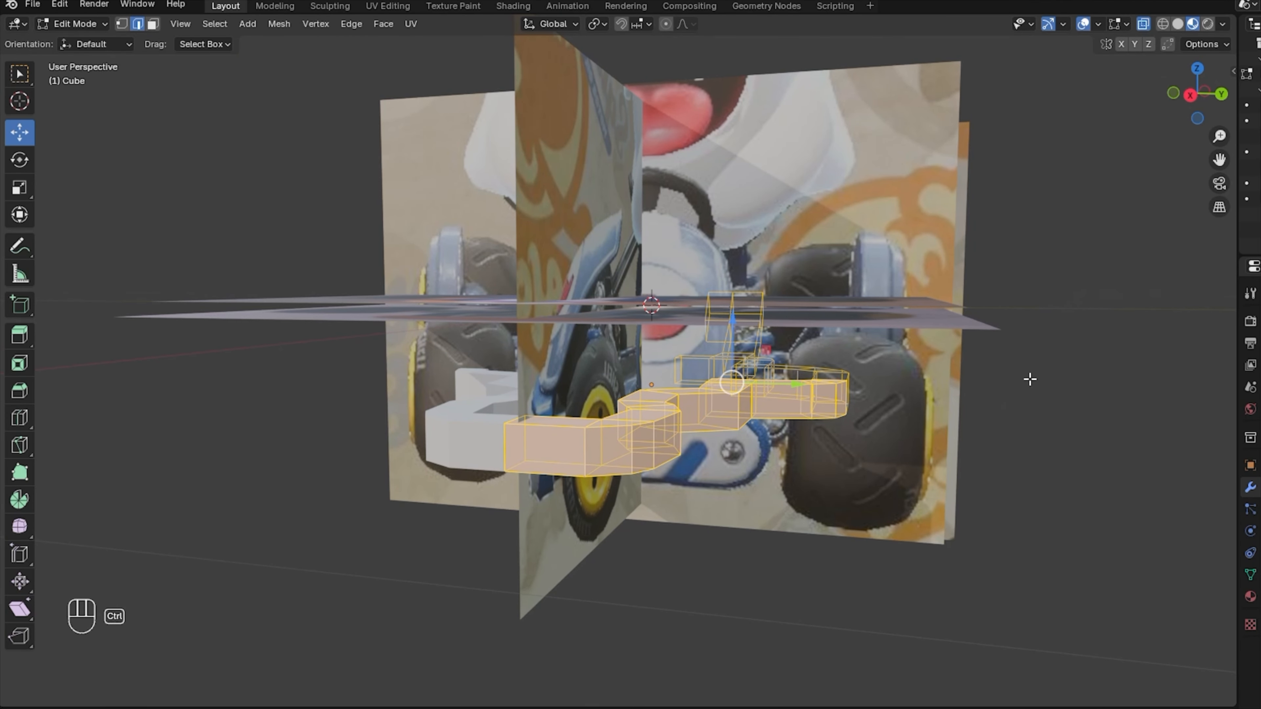
Bevel the frame's edges, then shade the frame smooth in Object Mode.
{"action": "key", "text": "ctrl+b"}
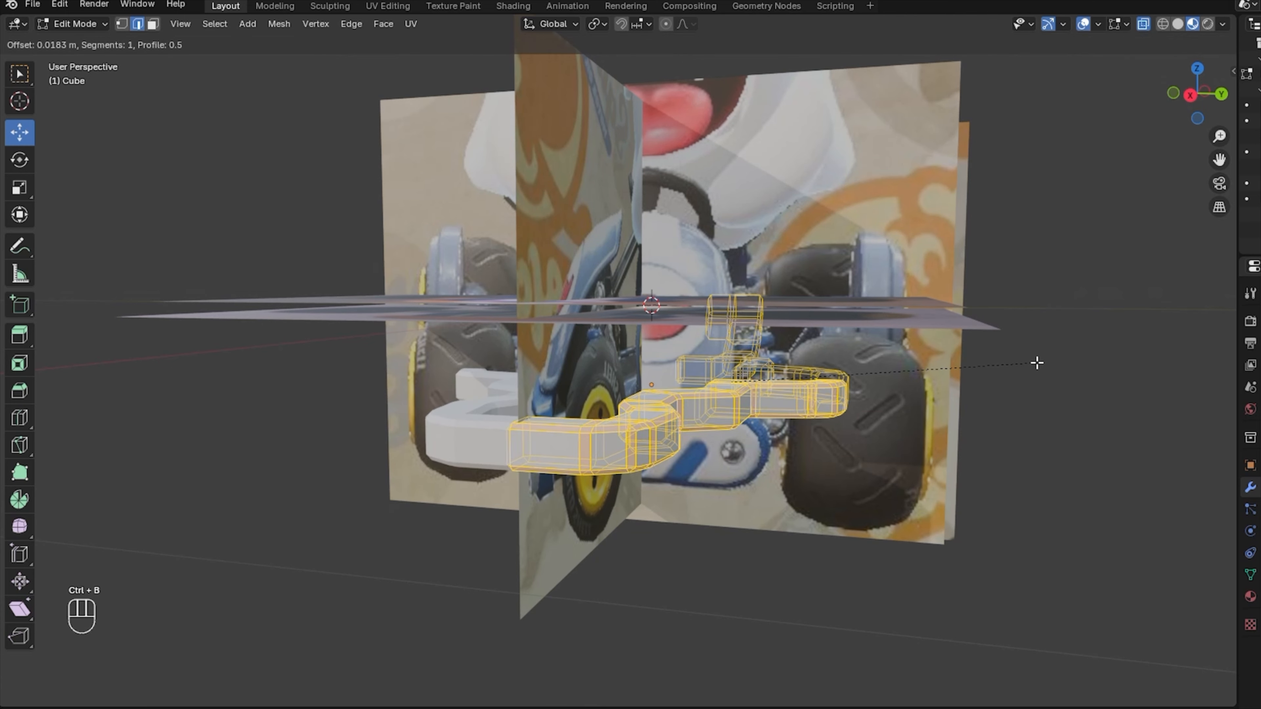
{"action": "left_click", "coordinate": [80, 24]}
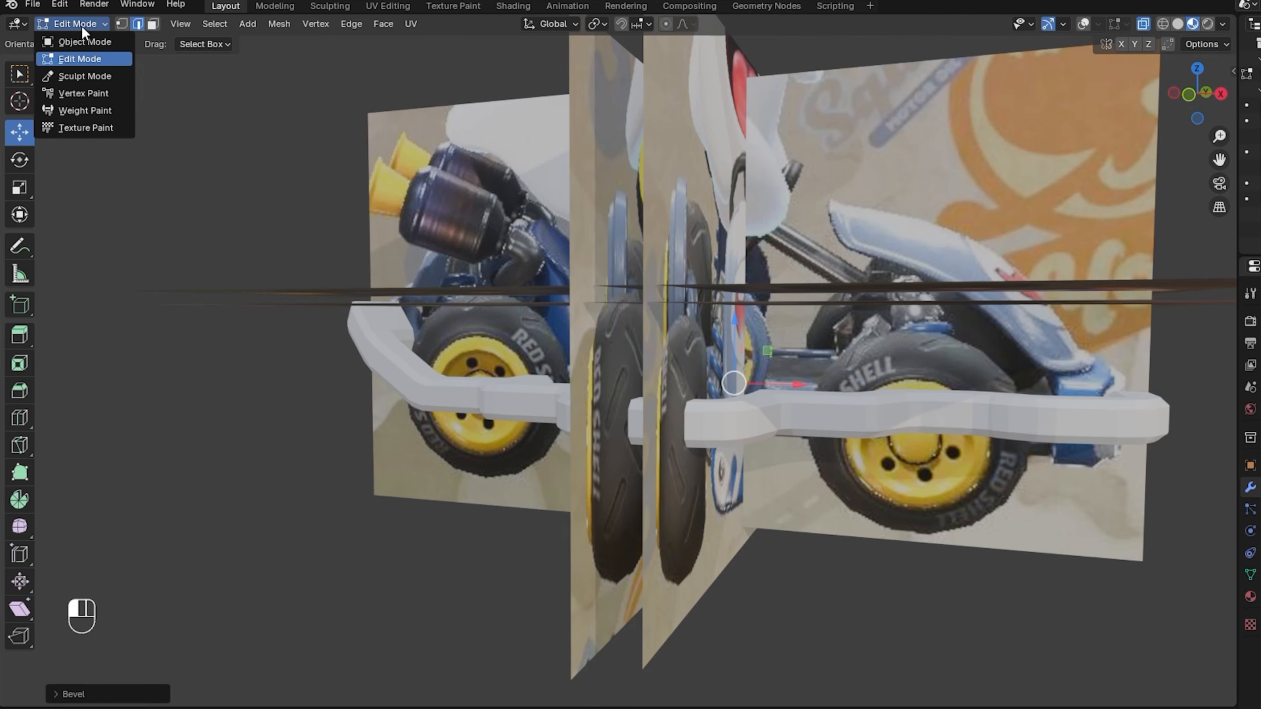
{"action": "left_click", "coordinate": [85, 39]}
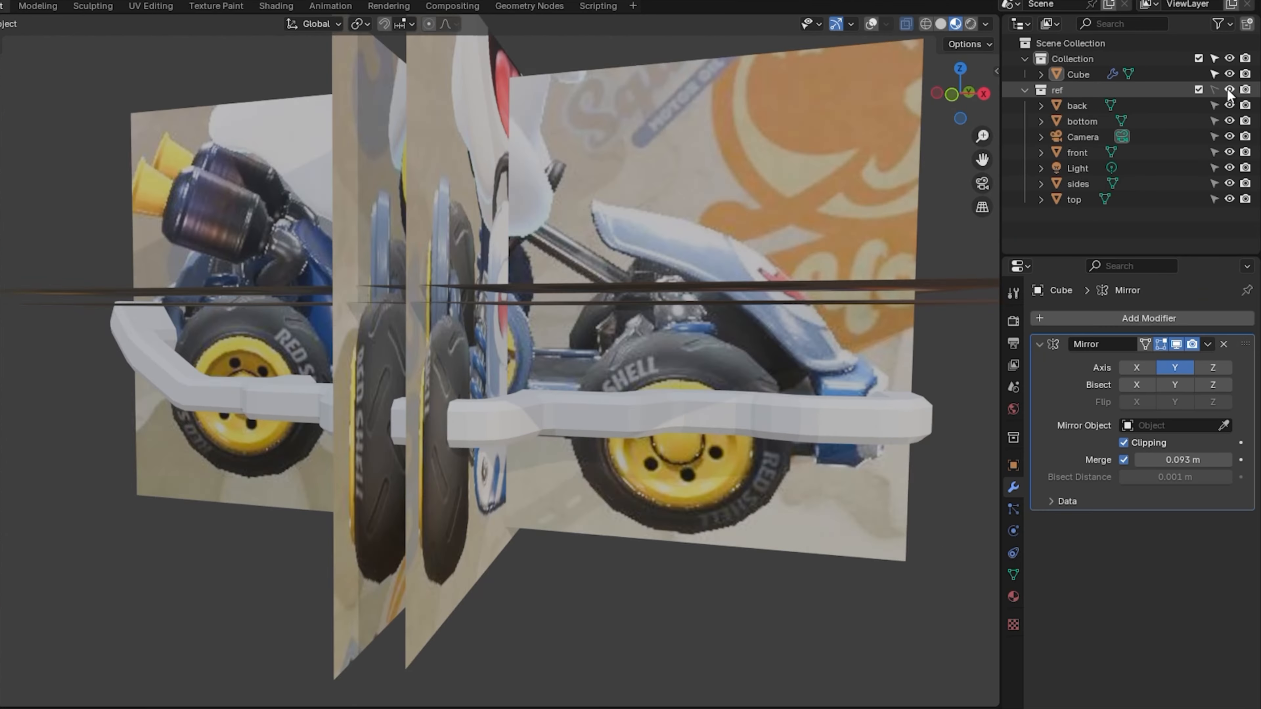
{"action": "left_click", "coordinate": [1229, 90]}
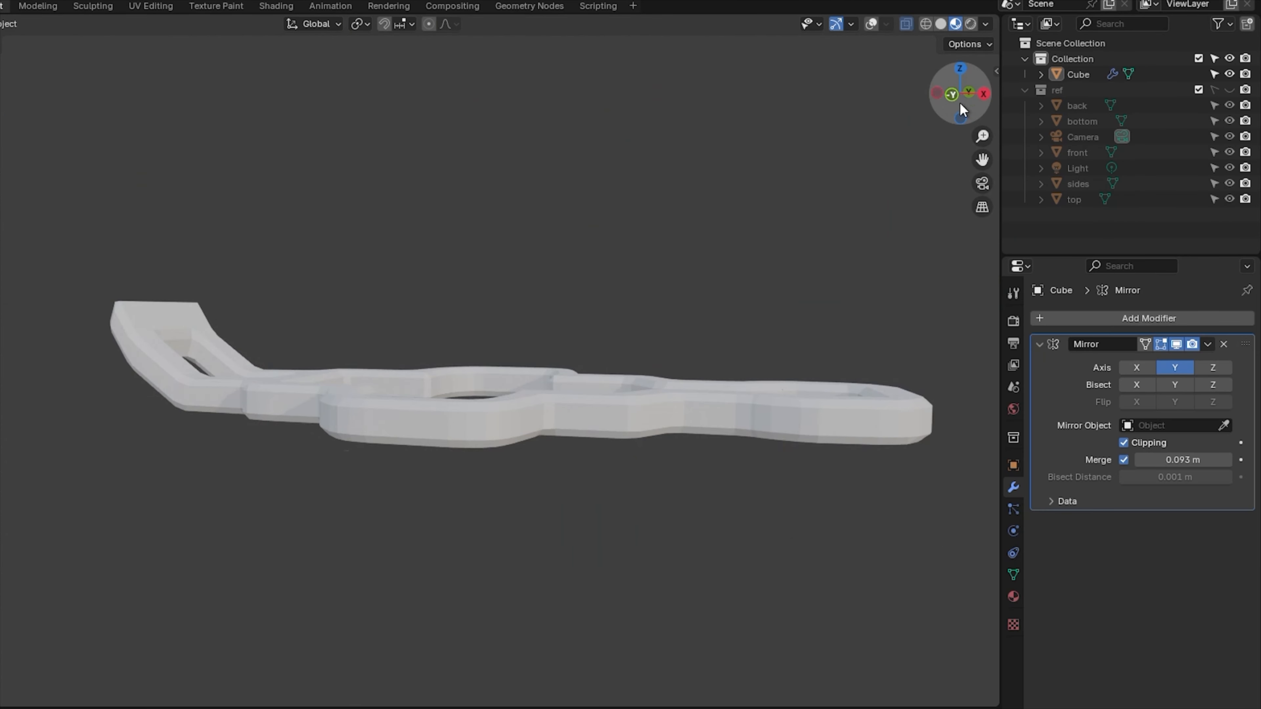
{"action": "left_click_drag", "start_coordinate": [959, 101], "coordinate": [893, 149]}
{"action": "left_click", "coordinate": [439, 407]}
{"action": "right_click", "coordinate": [439, 407]}
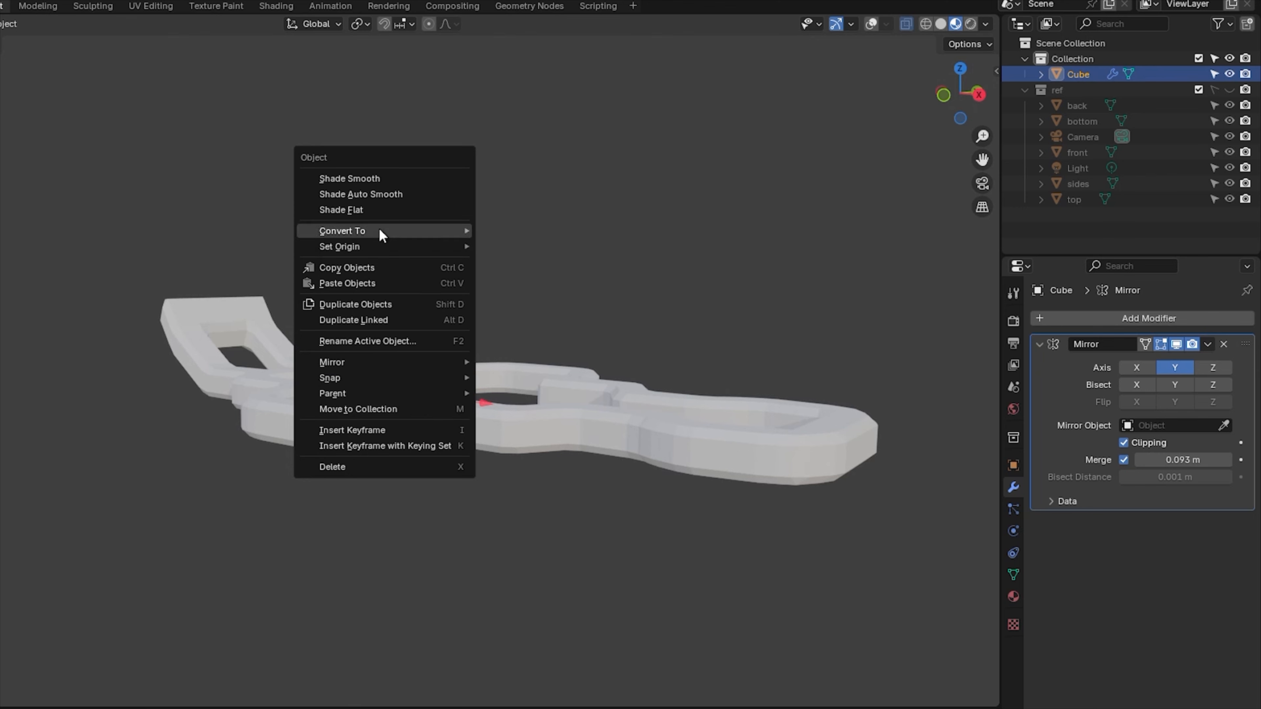
{"action": "left_click", "coordinate": [365, 177]}
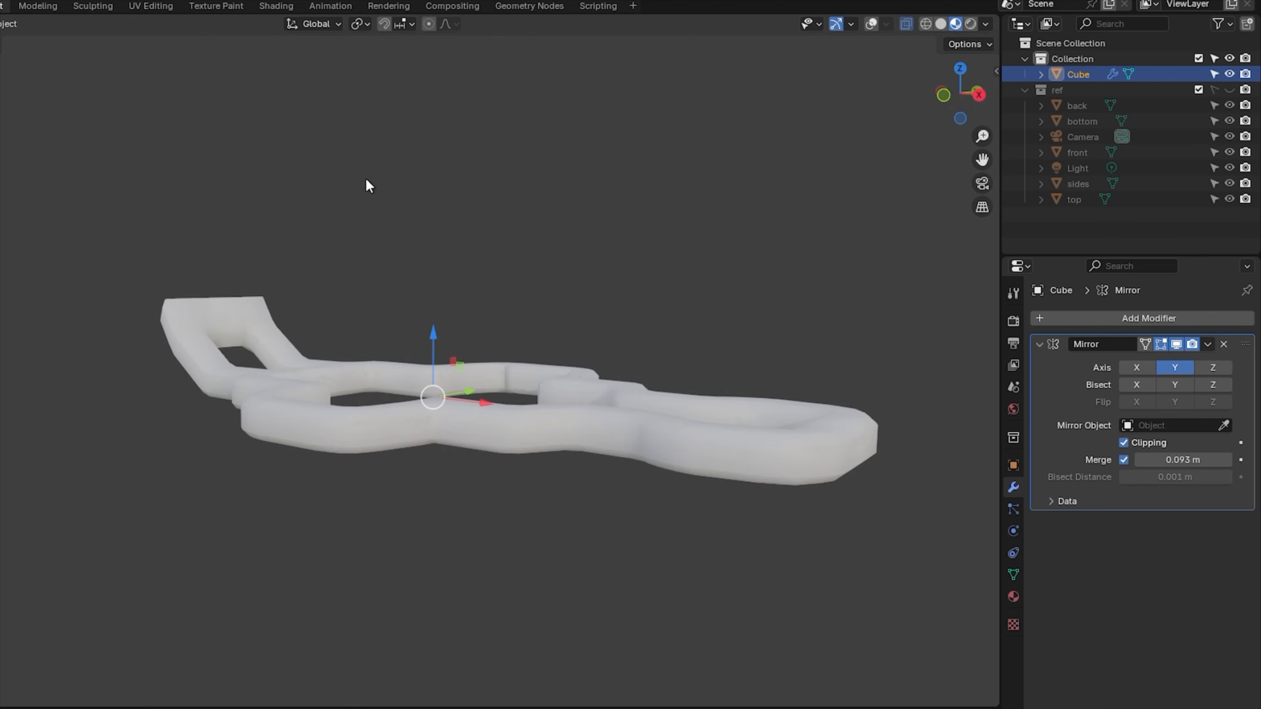
Add a Subdivision Surface modifier (viewport 1, render 2) to round the frame.
{"action": "left_click_drag", "start_coordinate": [958, 94], "coordinate": [988, 99]}
{"action": "left_click", "coordinate": [1149, 318]}
{"action": "mouse_move", "coordinate": [1111, 311]}
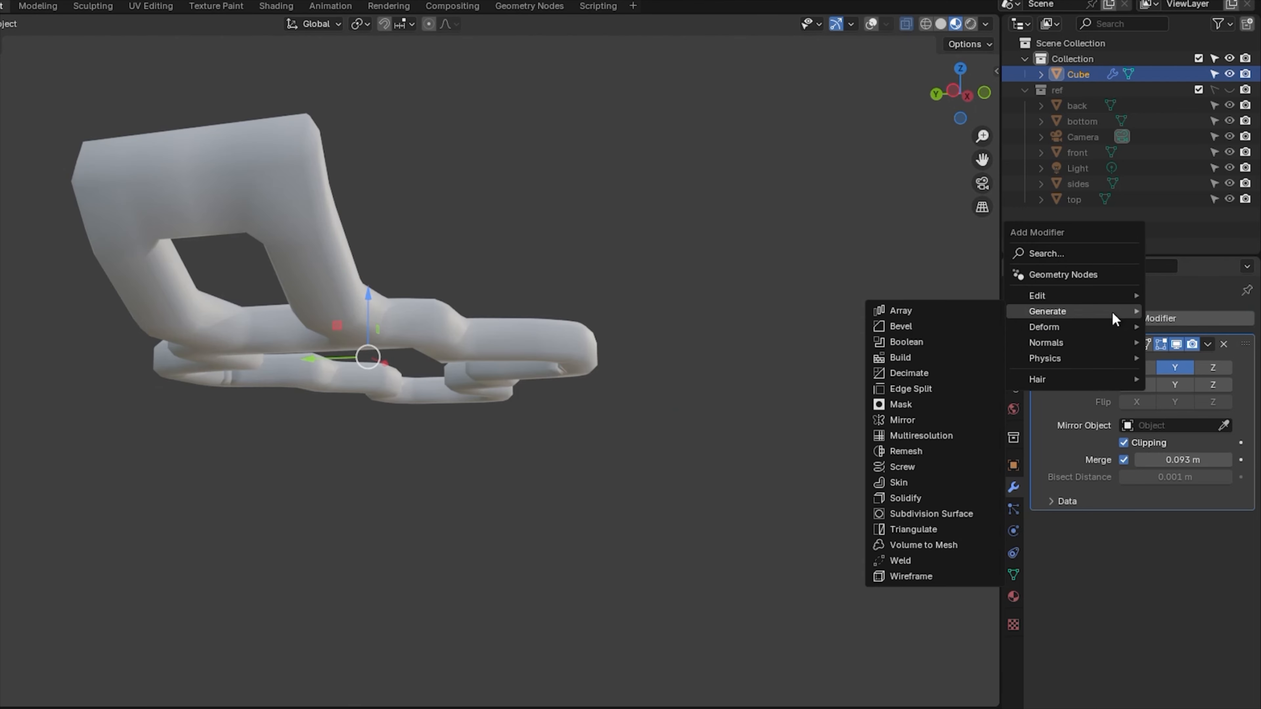
{"action": "left_click", "coordinate": [931, 513]}
{"action": "left_click_drag", "start_coordinate": [960, 97], "coordinate": [869, 174]}
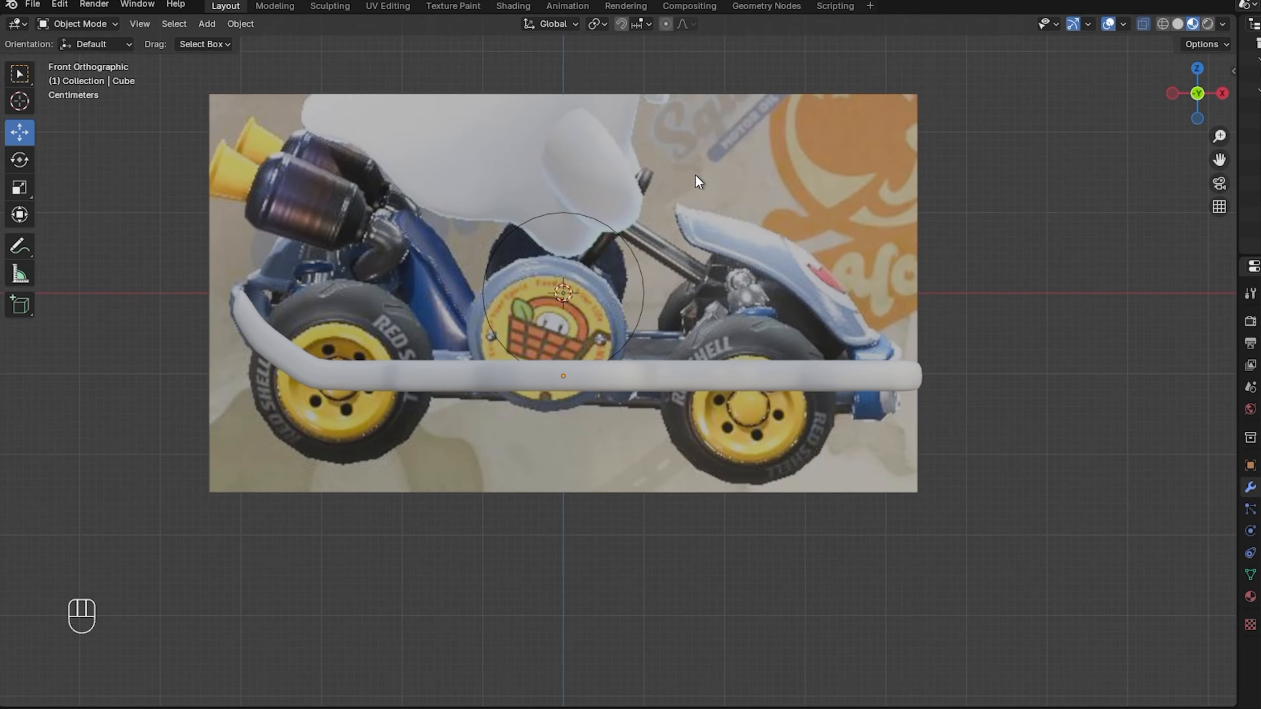
In the head-on view, add a new cube and scale it down.
{"action": "key", "text": "KP_3"}
{"action": "left_click", "coordinate": [207, 23]}
{"action": "mouse_move", "coordinate": [232, 42]}
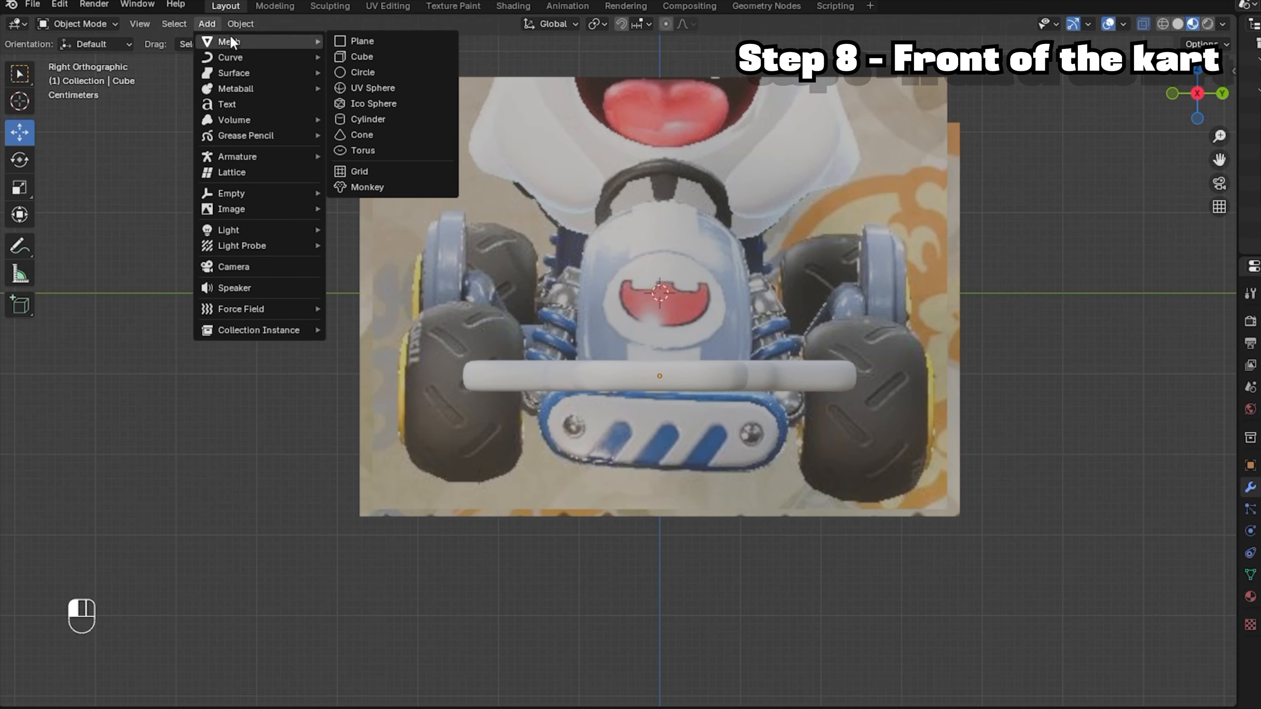
{"action": "left_click", "coordinate": [360, 56]}
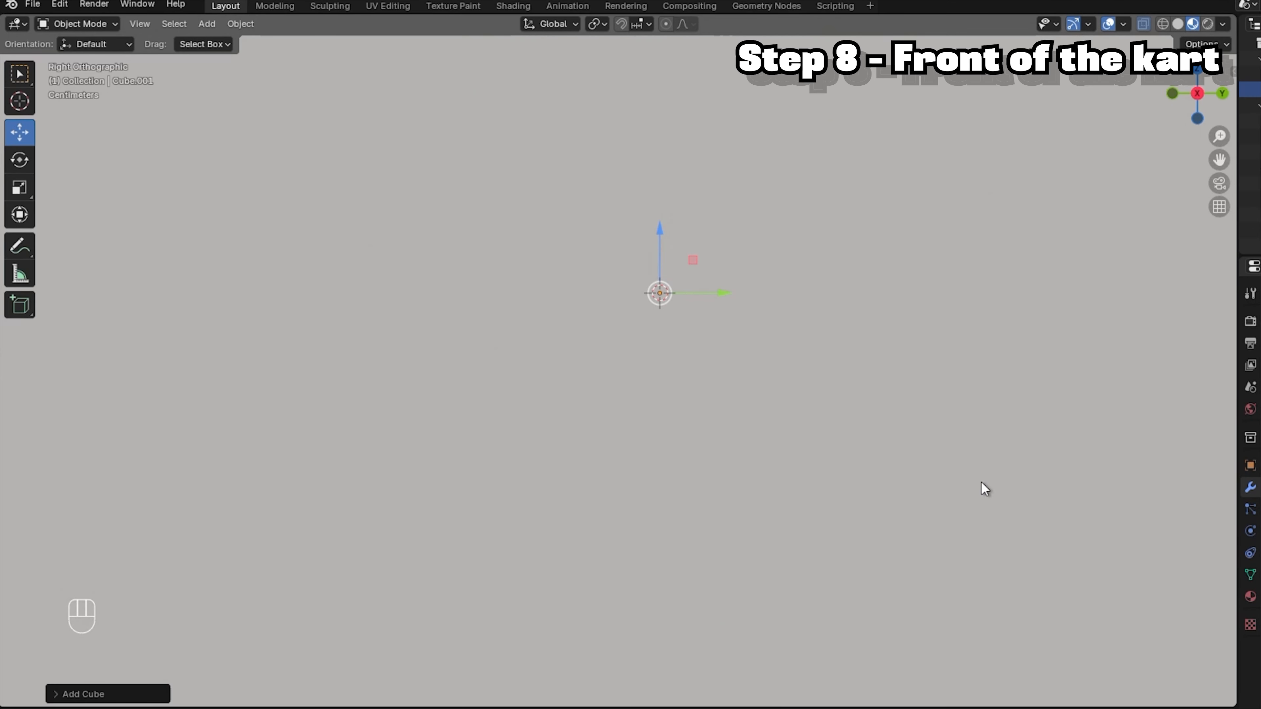
{"action": "key", "text": "s"}
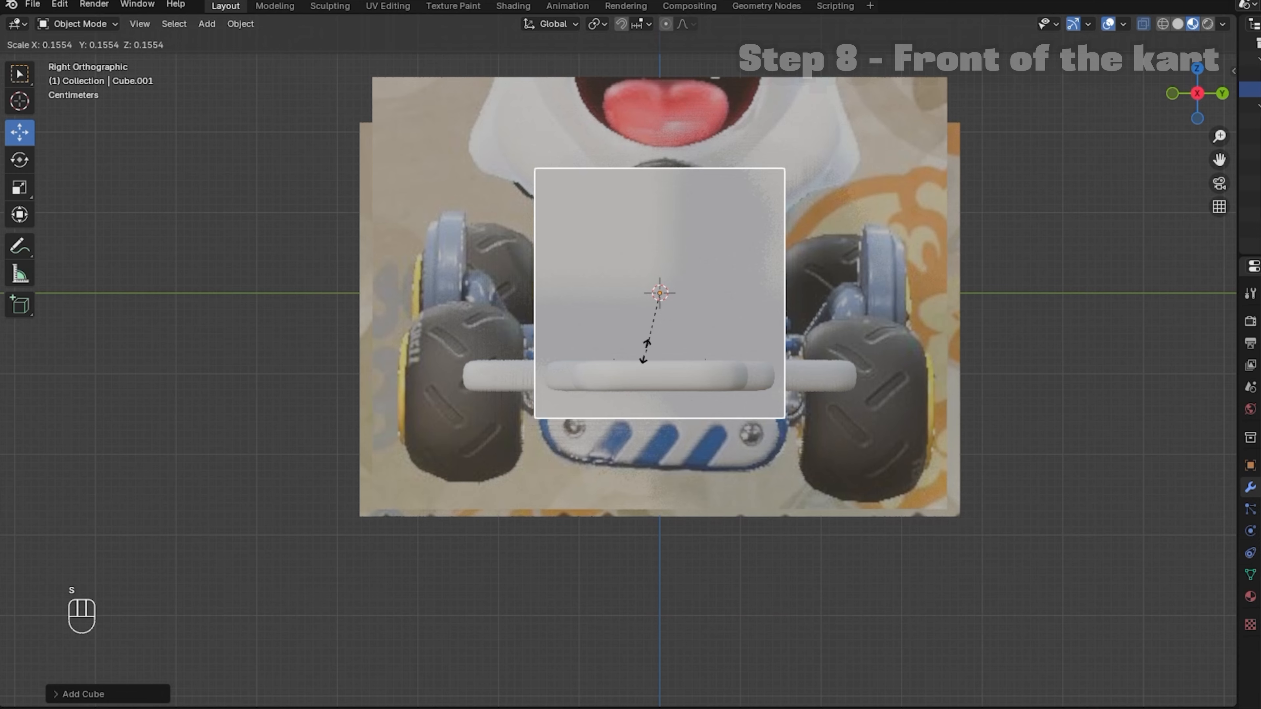
{"action": "left_click", "coordinate": [643, 358]}
{"action": "key", "text": "Tab"}
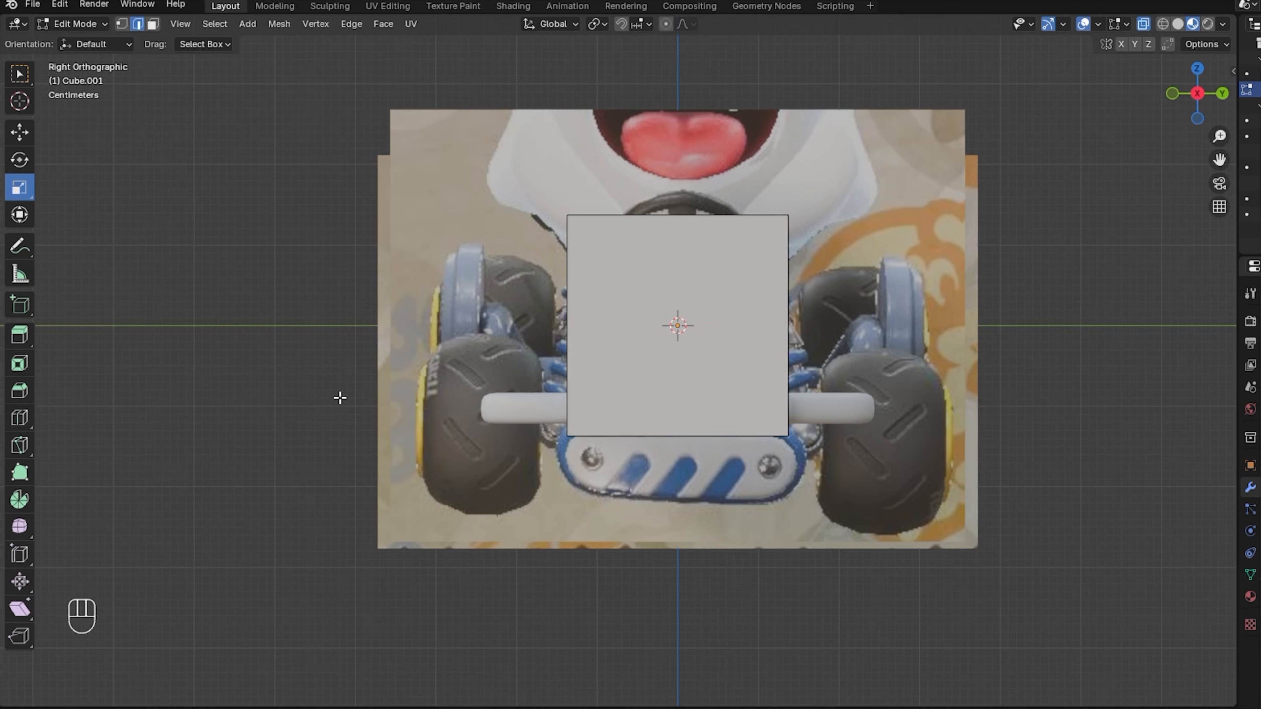
Cut a centre edge loop through the cube and delete its right half's faces.
{"action": "key", "text": "ctrl+r"}
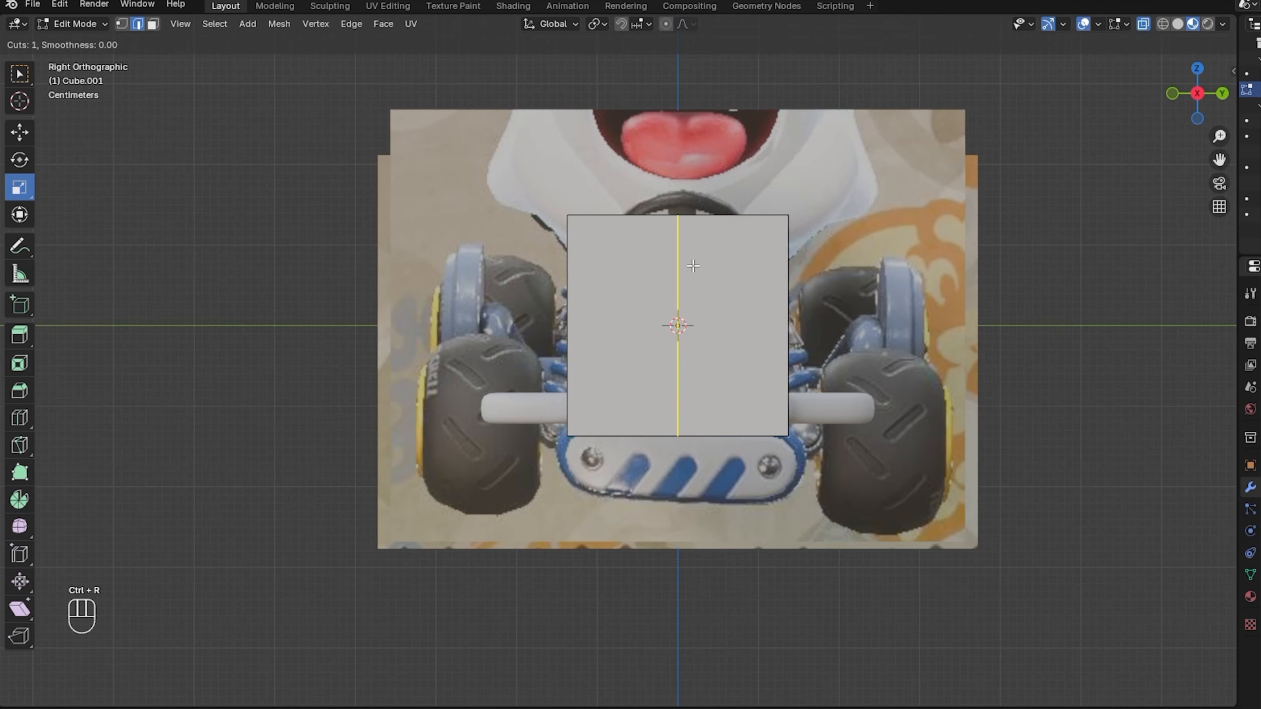
{"action": "left_click", "coordinate": [697, 402]}
{"action": "right_click", "coordinate": [697, 402]}
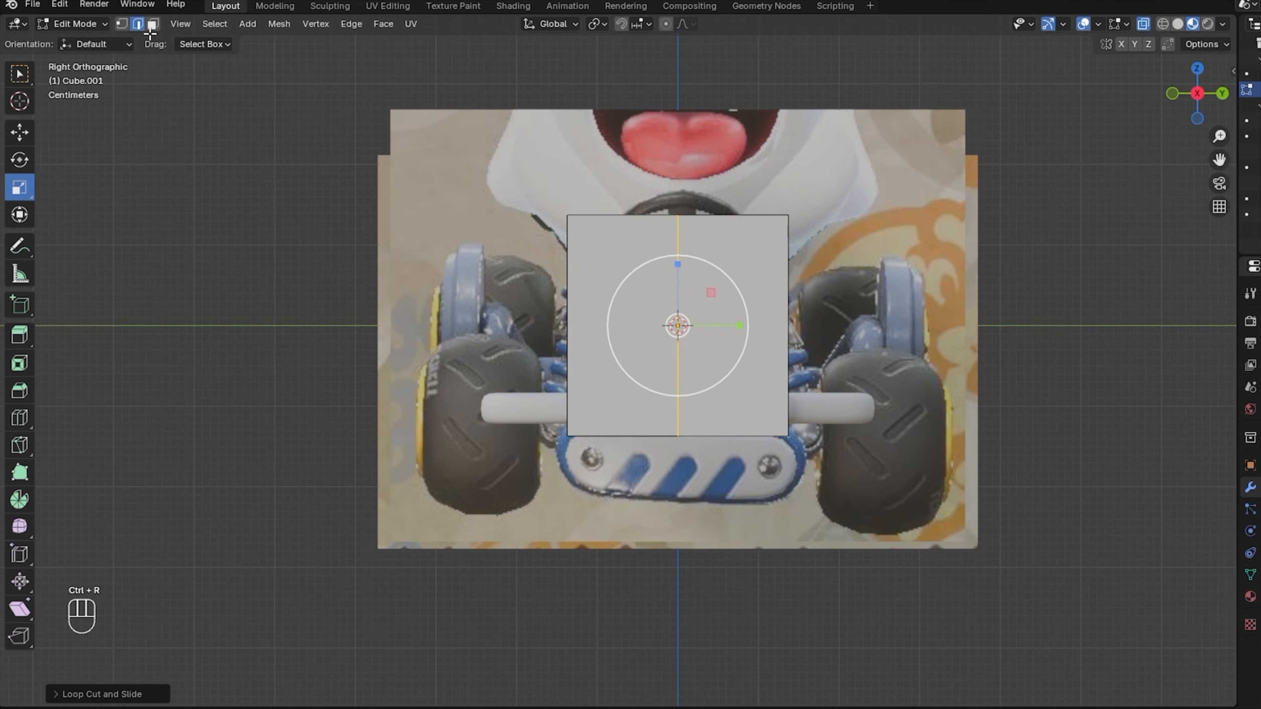
{"action": "left_click", "coordinate": [153, 24]}
{"action": "left_click_drag", "start_coordinate": [673, 372], "coordinate": [904, 613]}
{"action": "key", "text": "x"}
{"action": "left_click", "coordinate": [815, 617]}
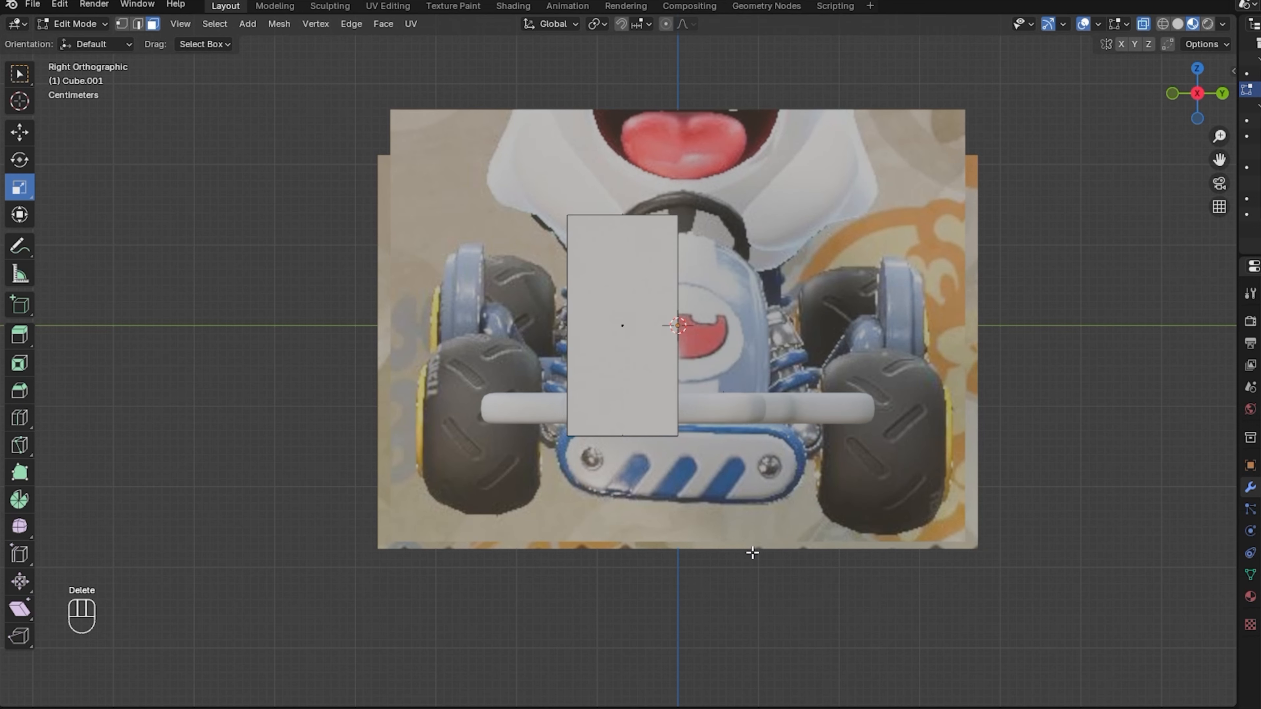
Give the half block a Mirror modifier across the Y axis.
{"action": "left_click", "coordinate": [80, 23]}
{"action": "left_click", "coordinate": [75, 39]}
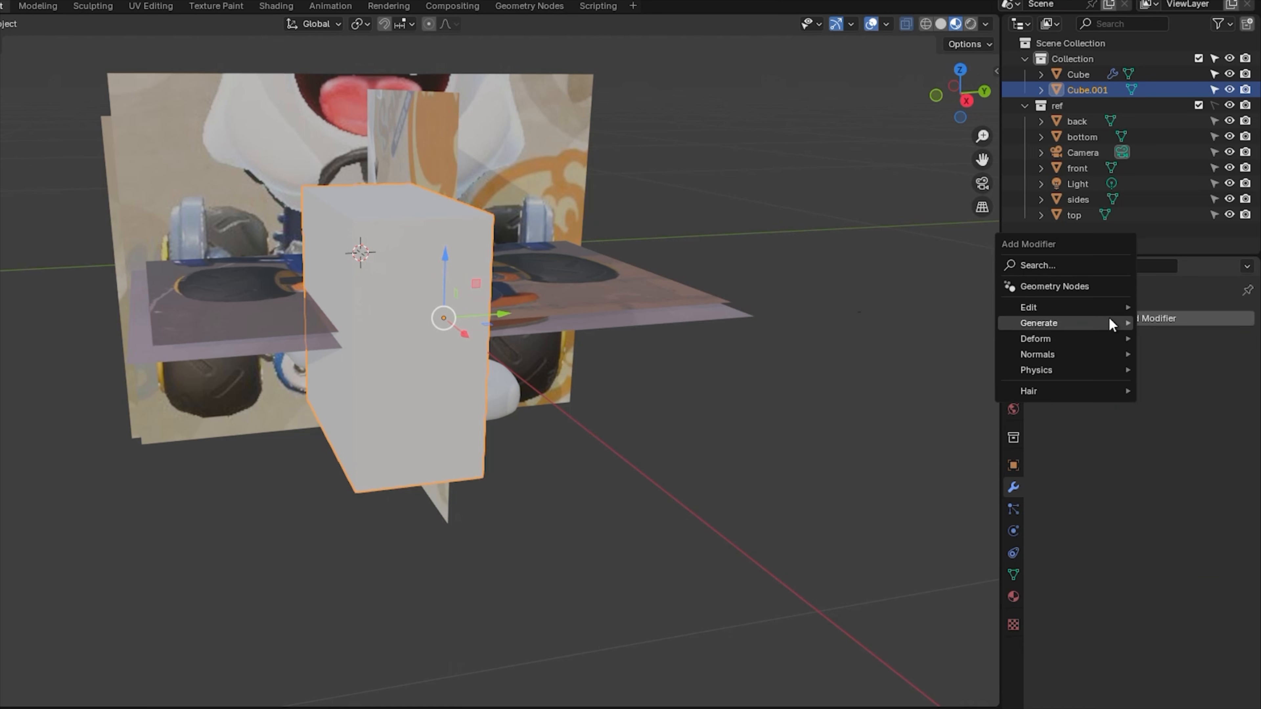
{"action": "mouse_move", "coordinate": [1111, 325]}
{"action": "left_click", "coordinate": [876, 431]}
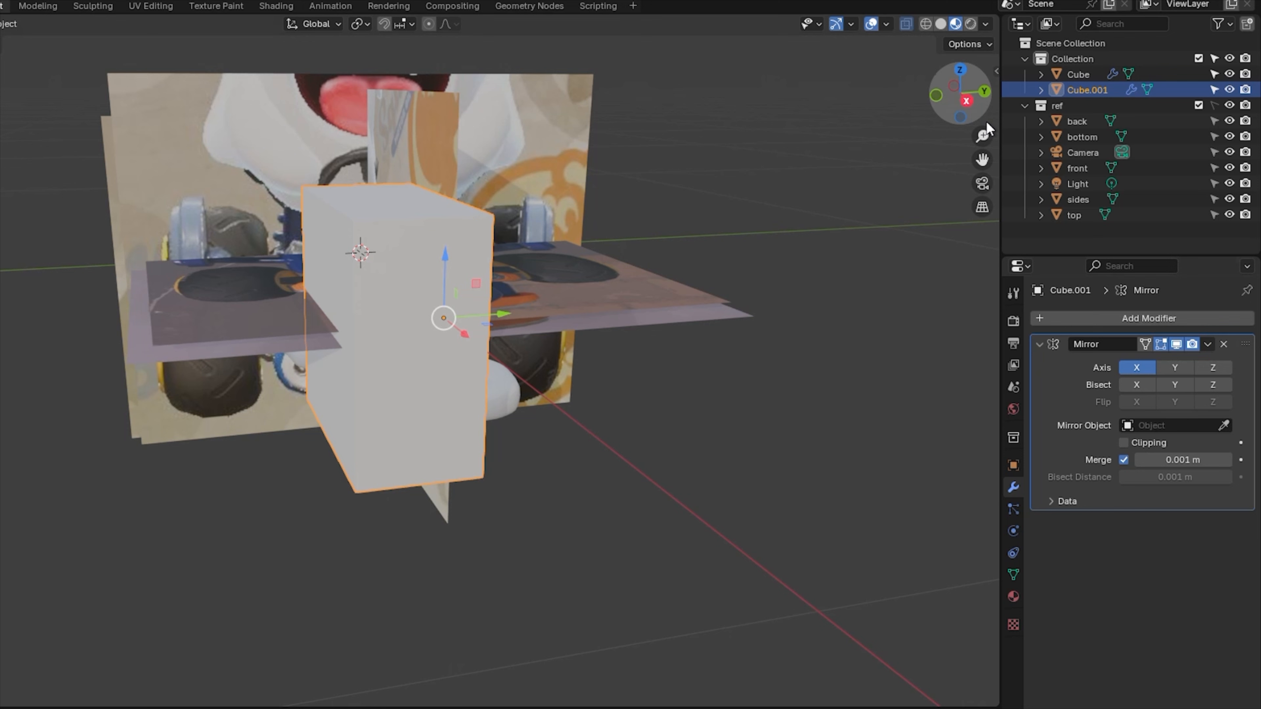
{"action": "left_click", "coordinate": [1171, 368]}
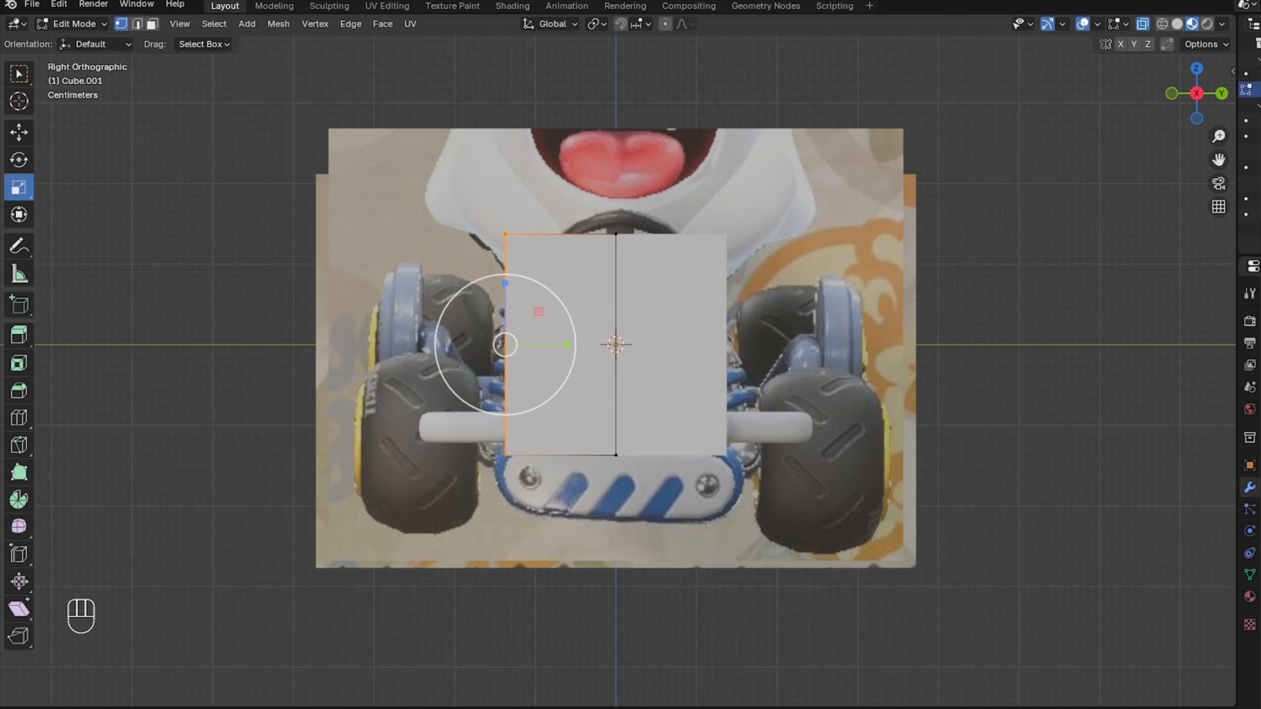
Tilt the block's side edge about 14° and move it down and outward.
{"action": "key", "text": "r"}
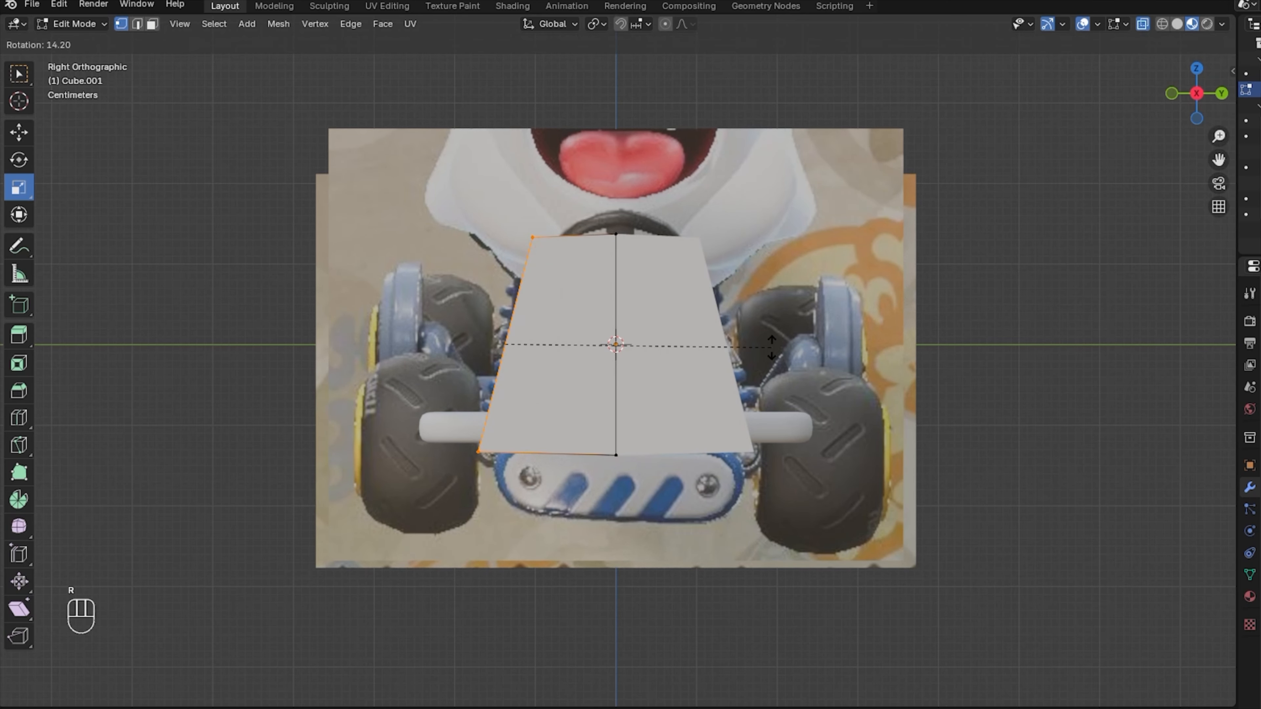
{"action": "left_click", "coordinate": [771, 349]}
{"action": "key", "text": "s"}
{"action": "right_click", "coordinate": [810, 508]}
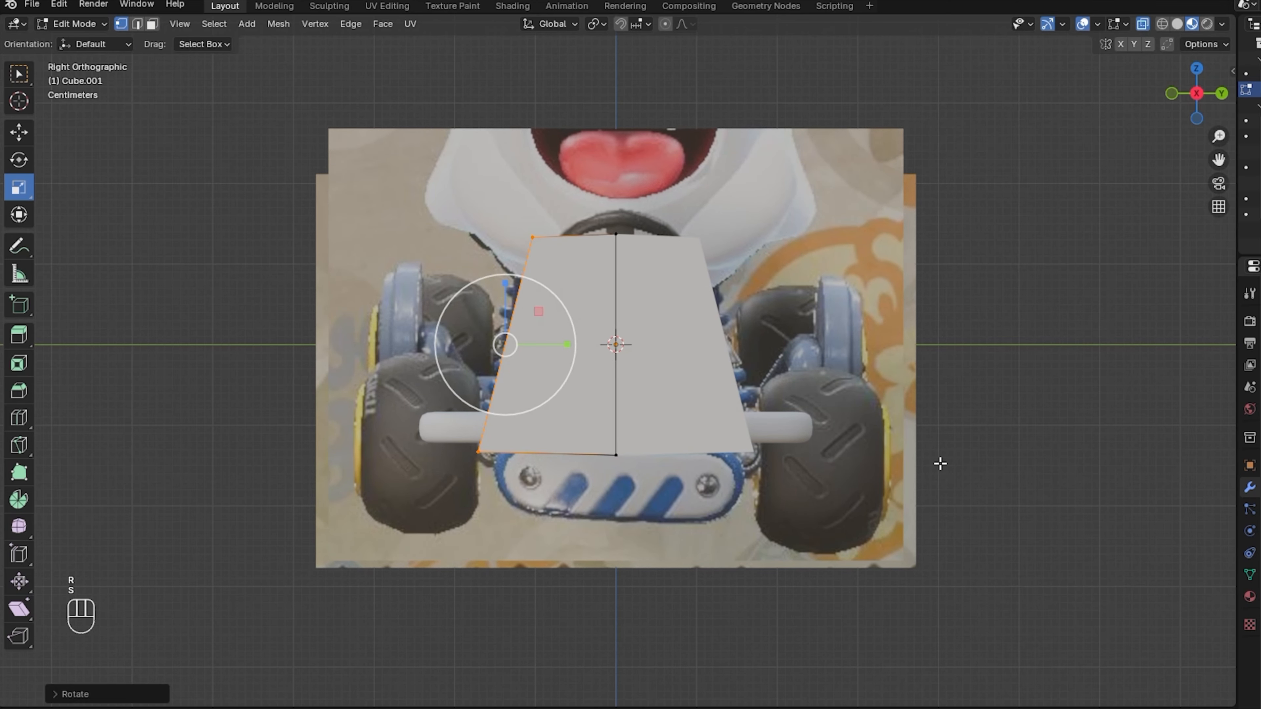
{"action": "key", "text": "g"}
{"action": "left_click", "coordinate": [991, 498]}
Fit the block's top and bottom vertices to the hood outline, sliding them about 0.2 m left.
{"action": "left_click_drag", "start_coordinate": [509, 194], "coordinate": [736, 299]}
{"action": "left_click", "coordinate": [19, 133]}
{"action": "left_click_drag", "start_coordinate": [583, 186], "coordinate": [583, 197]}
{"action": "left_click_drag", "start_coordinate": [458, 426], "coordinate": [668, 498]}
{"action": "left_click_drag", "start_coordinate": [556, 403], "coordinate": [556, 391]}
{"action": "left_click_drag", "start_coordinate": [465, 442], "coordinate": [561, 501]}
{"action": "left_click_drag", "start_coordinate": [529, 429], "coordinate": [553, 404]}
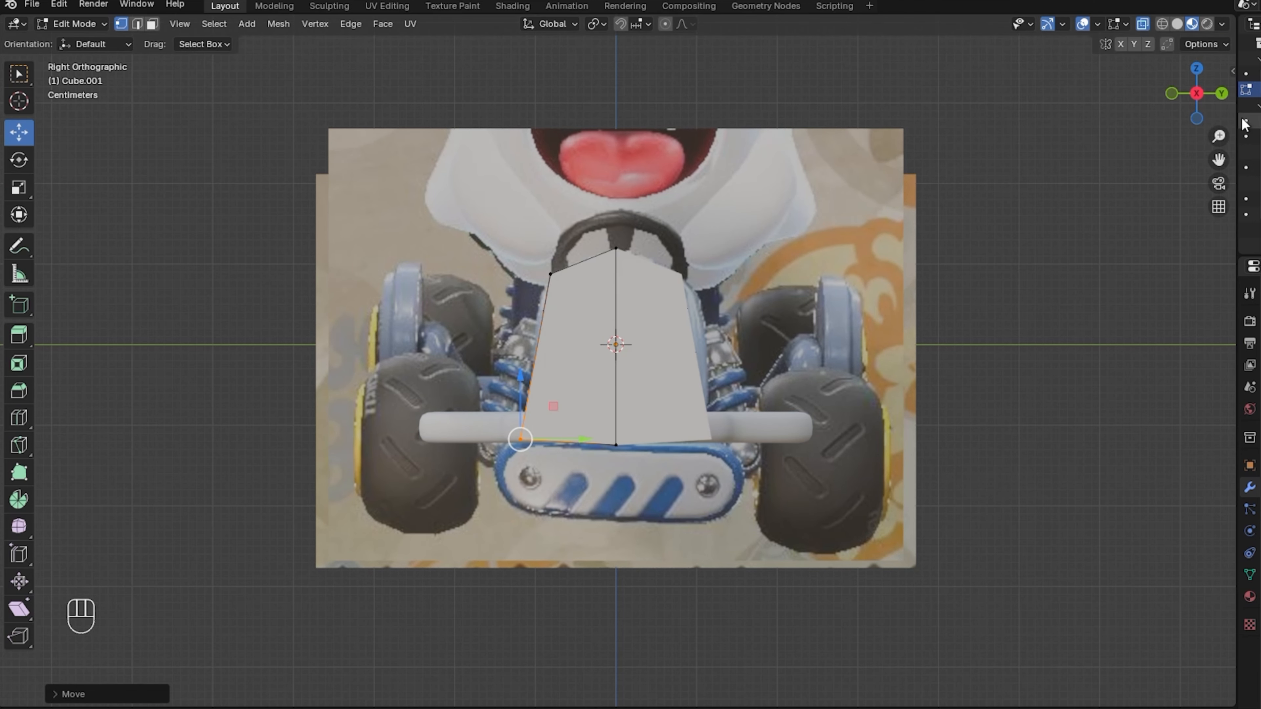
{"action": "left_click_drag", "start_coordinate": [1191, 105], "coordinate": [1192, 102]}
{"action": "key", "text": "KP_1"}
{"action": "left_click_drag", "start_coordinate": [684, 357], "coordinate": [508, 358]}
Tilt the whole block about 28.5° along the hood slope and add three loop cuts.
{"action": "key", "text": "a"}
{"action": "key", "text": "r"}
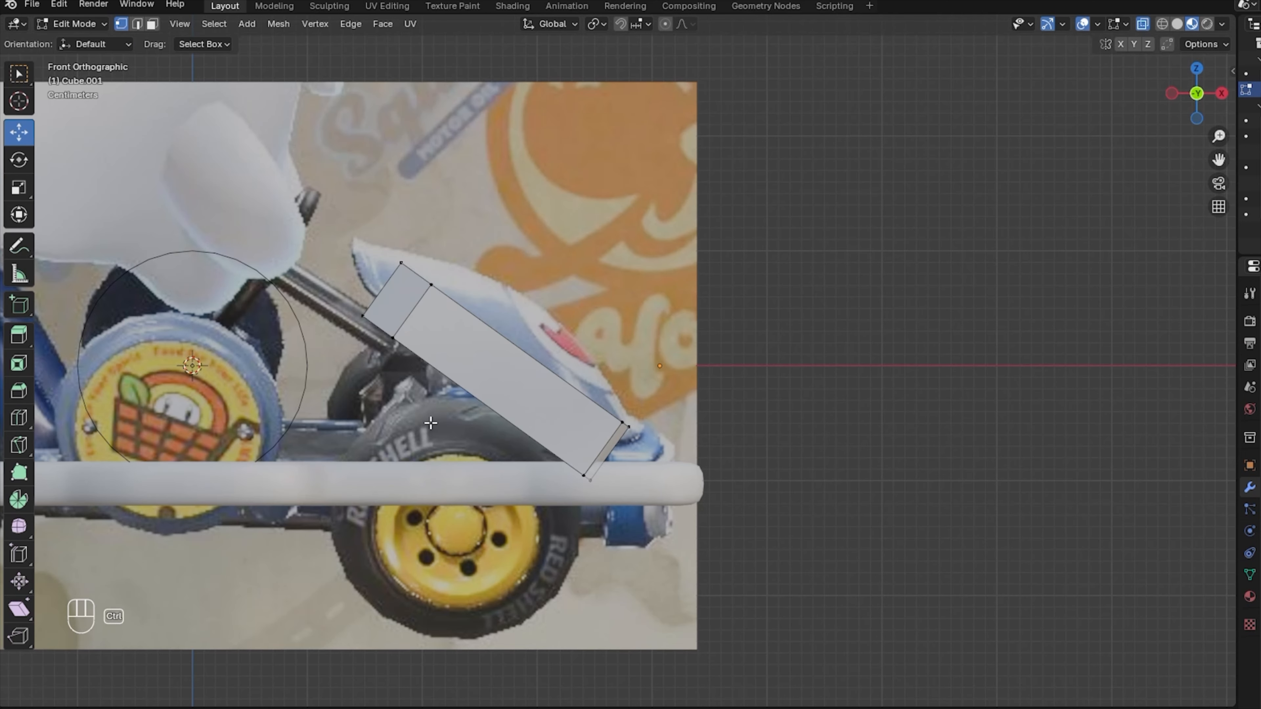
{"action": "key", "text": "ctrl+r"}
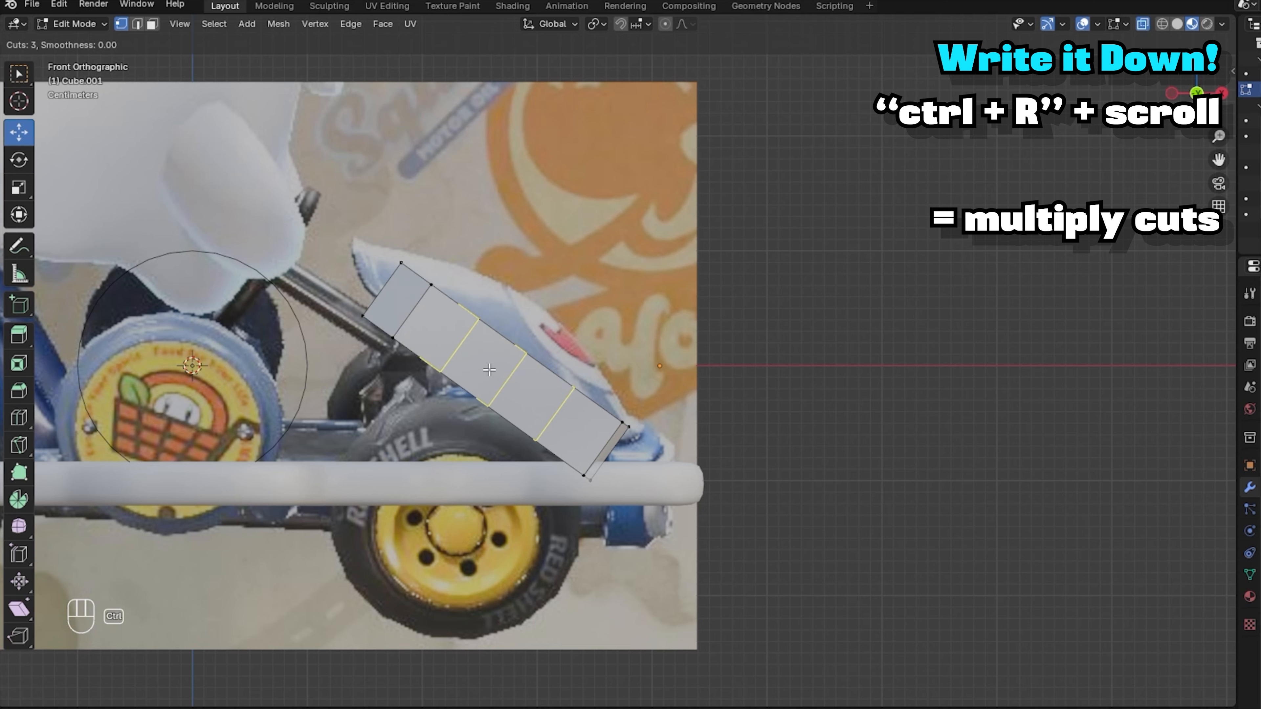
{"action": "left_click", "coordinate": [489, 369]}
{"action": "left_click", "coordinate": [487, 364]}
{"action": "left_click_drag", "start_coordinate": [1173, 96], "coordinate": [1115, 111]}
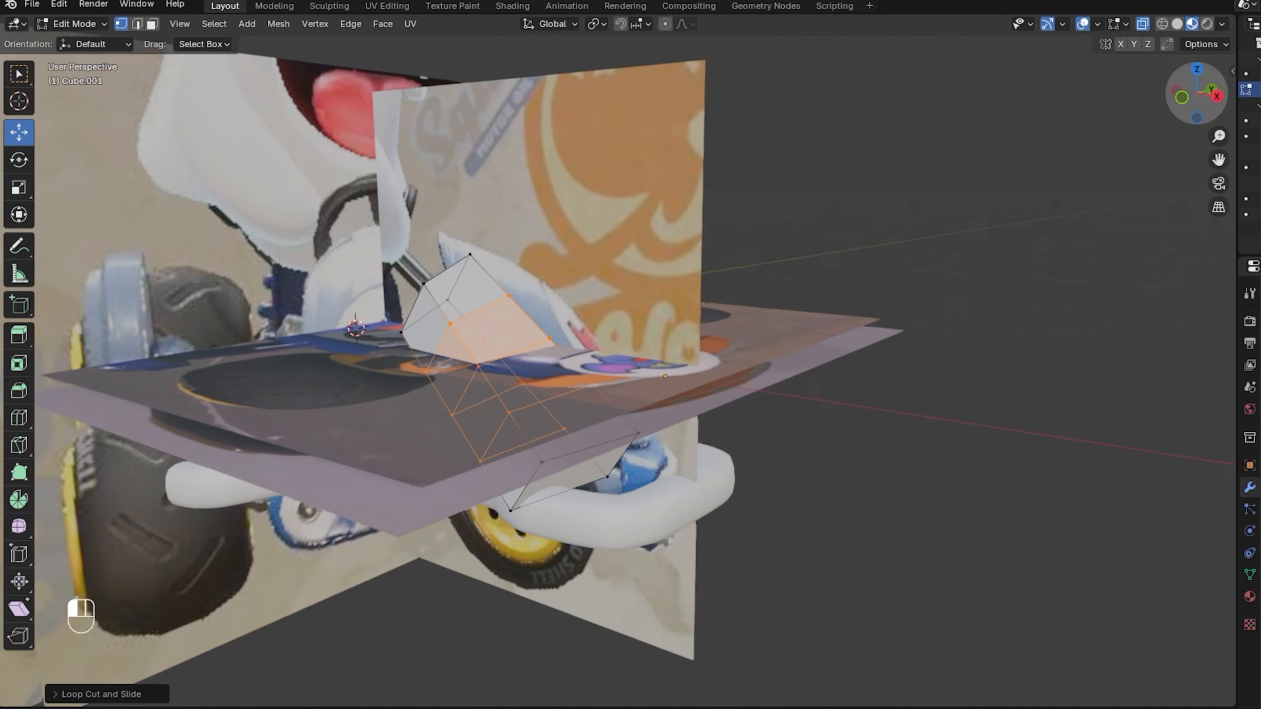
Curve the hood and fender vertices with proportional editing to match the reference.
{"action": "key", "text": "o"}
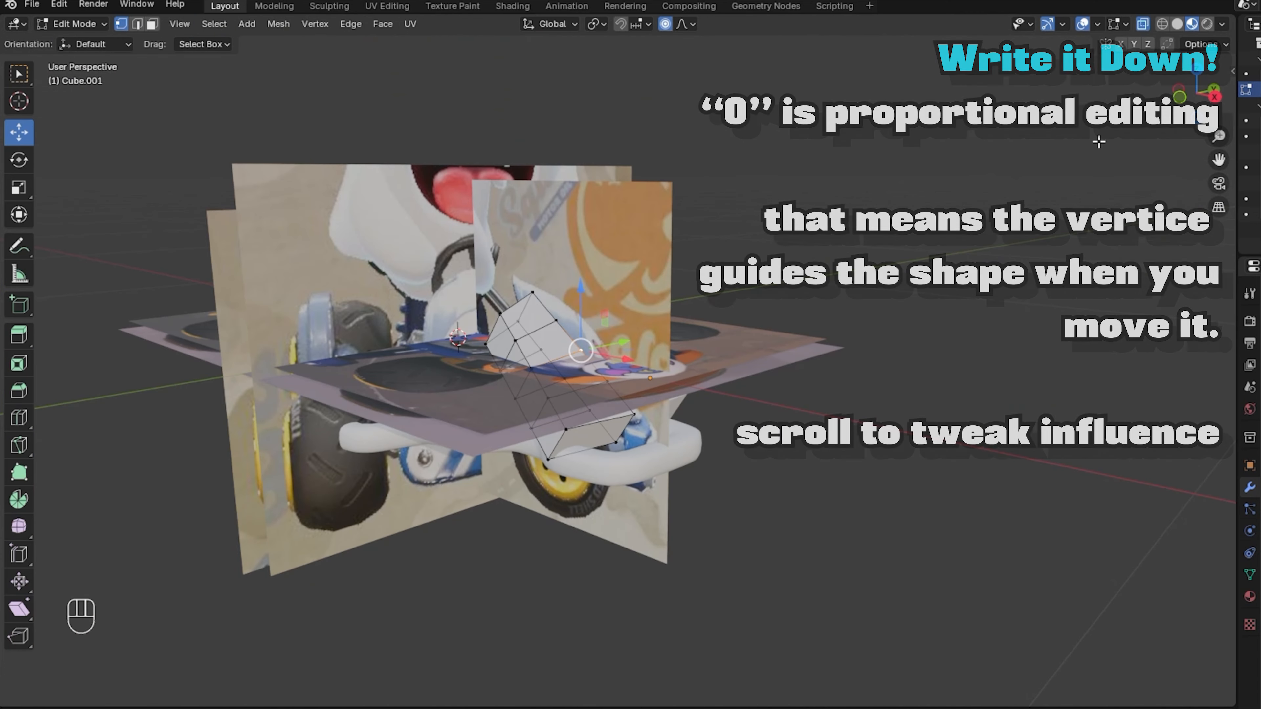
{"action": "left_click", "coordinate": [1180, 97]}
{"action": "key", "text": "g"}
{"action": "scroll", "coordinate": [656, 305], "scroll_direction": "down", "scroll_amount": 6}
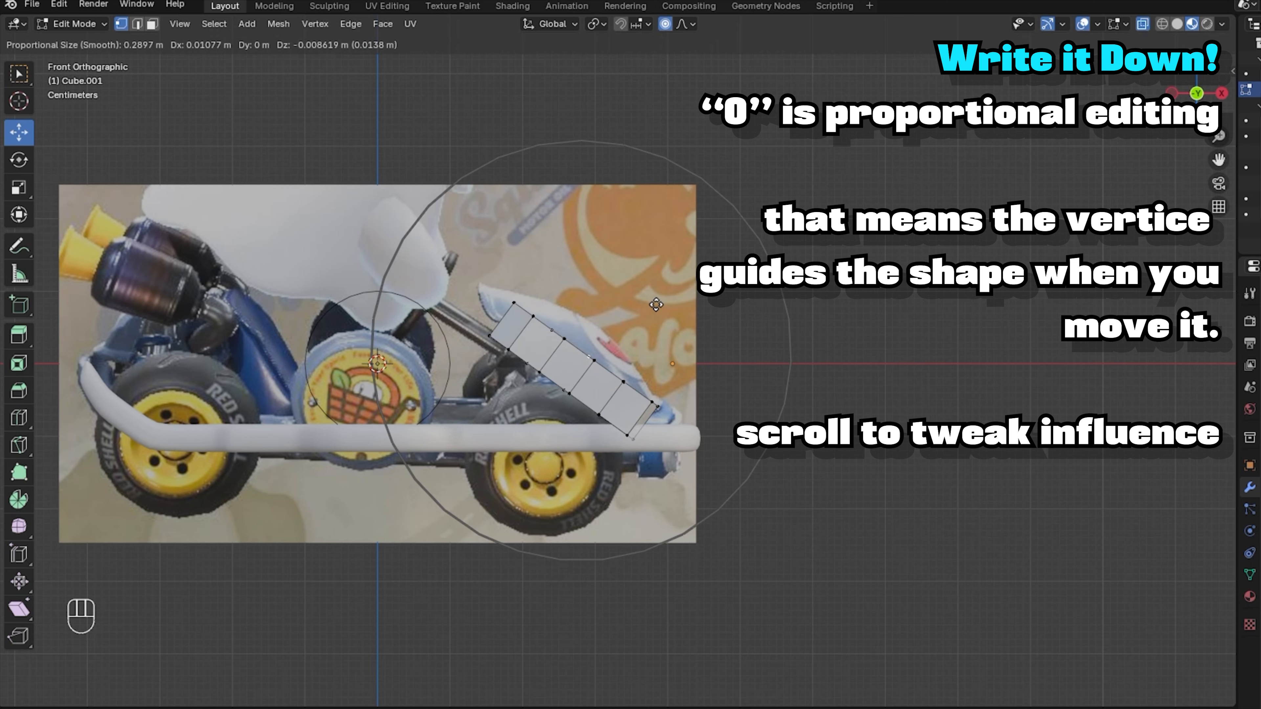
{"action": "left_click", "coordinate": [685, 259]}
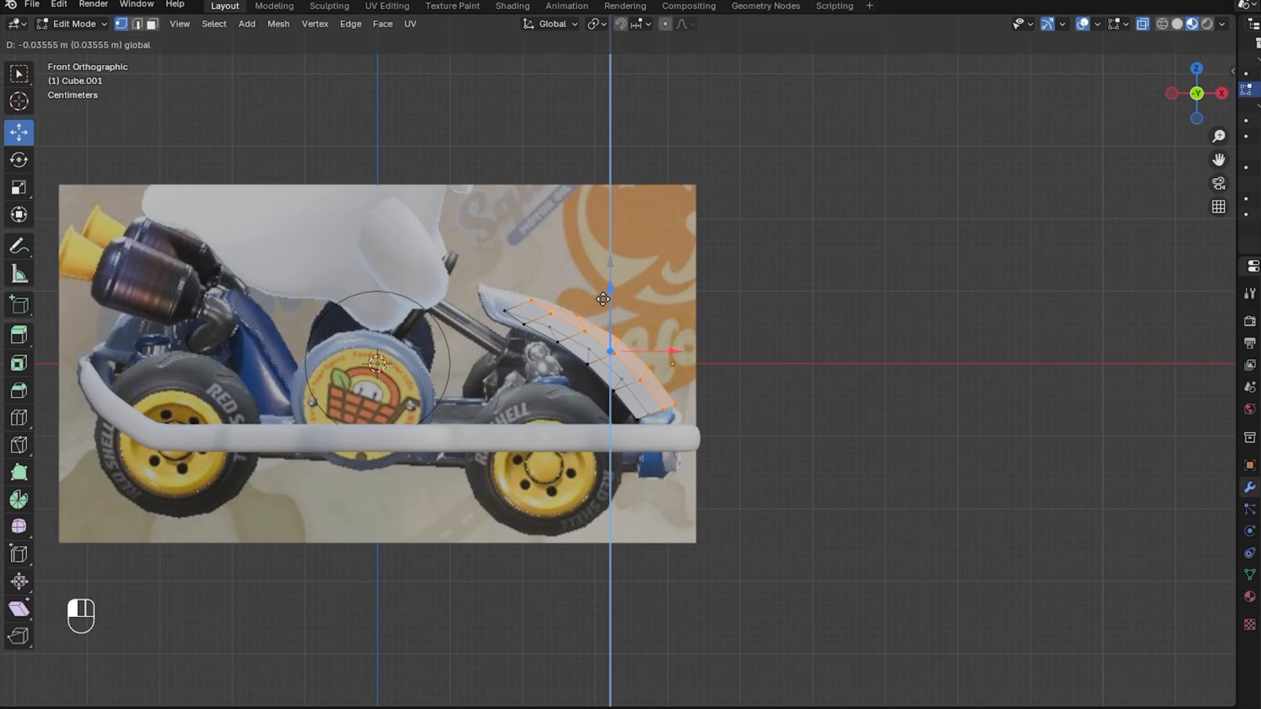
{"action": "key", "text": "o"}
{"action": "key", "text": "g"}
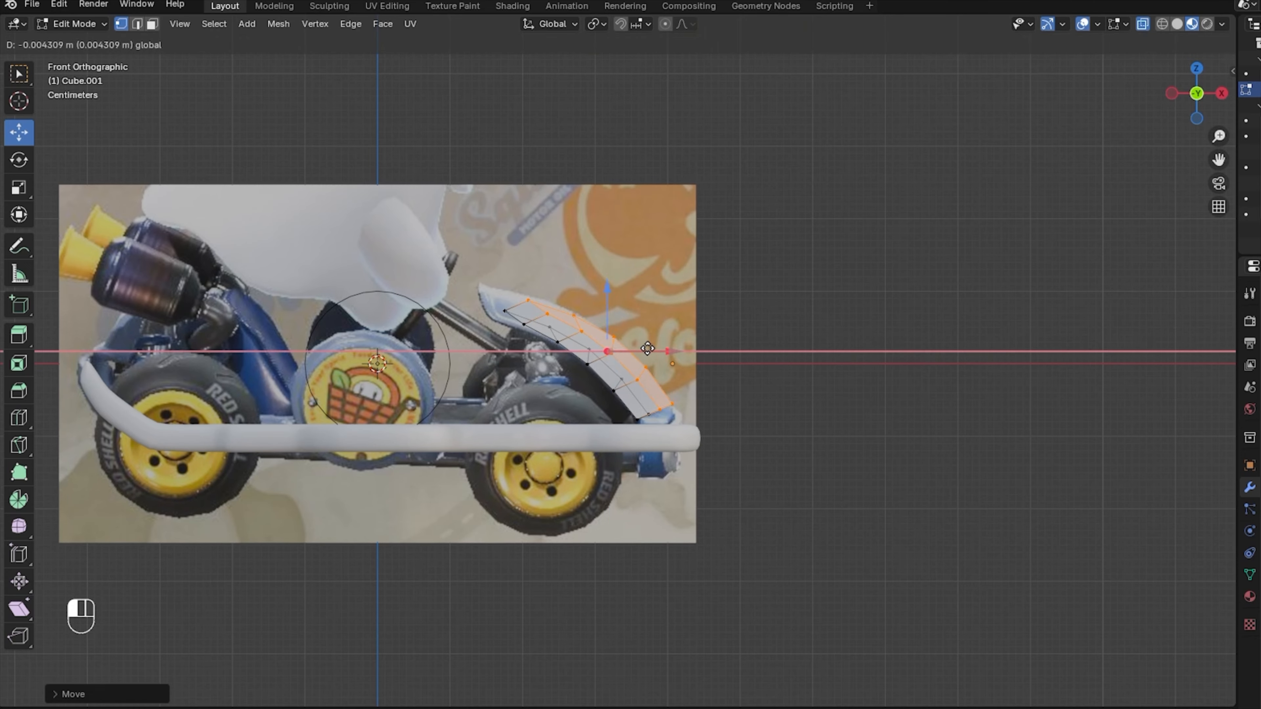
{"action": "scroll", "coordinate": [709, 80], "scroll_direction": "up", "scroll_amount": 3}
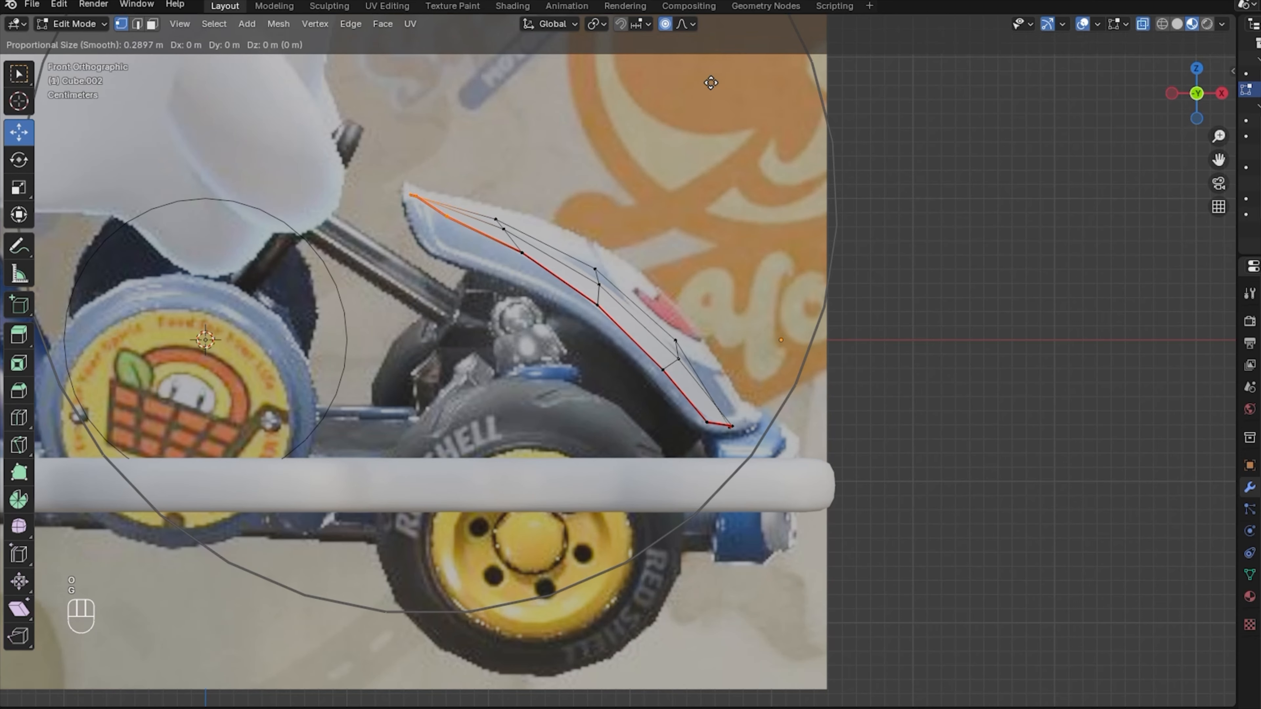
{"action": "left_click", "coordinate": [711, 118]}
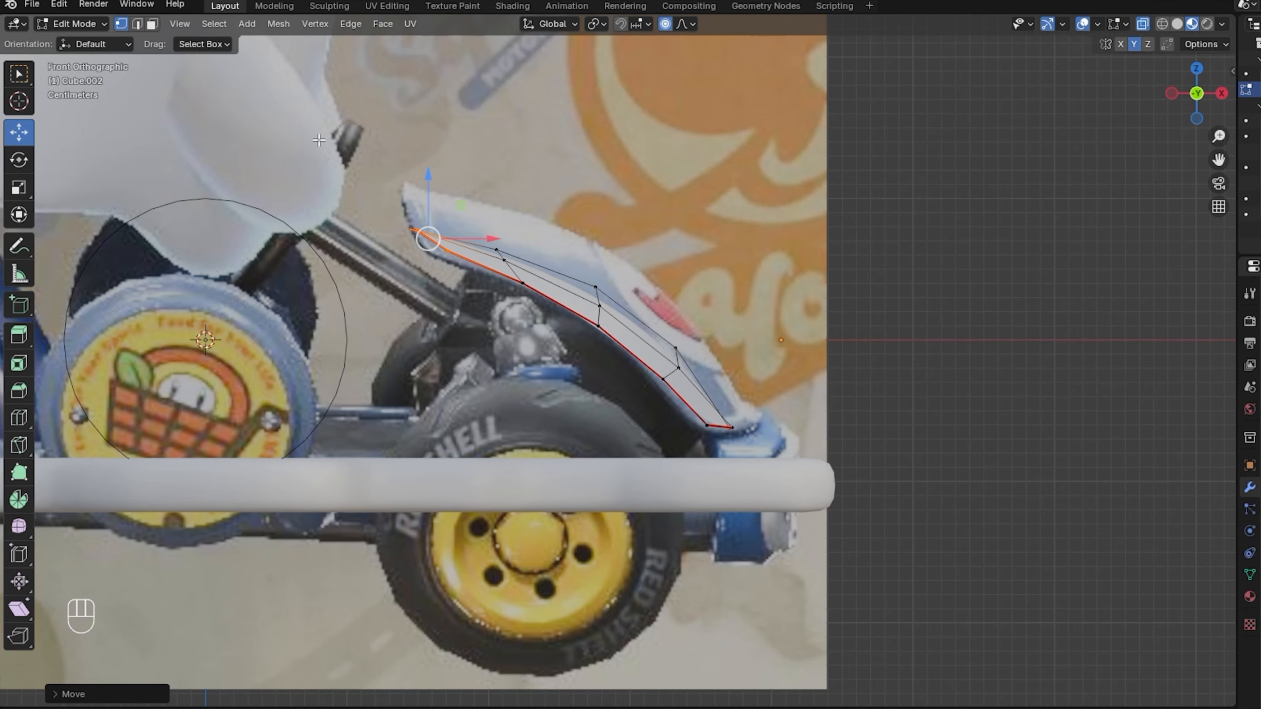
{"action": "left_click_drag", "start_coordinate": [319, 140], "coordinate": [844, 502]}
{"action": "key", "text": "s"}
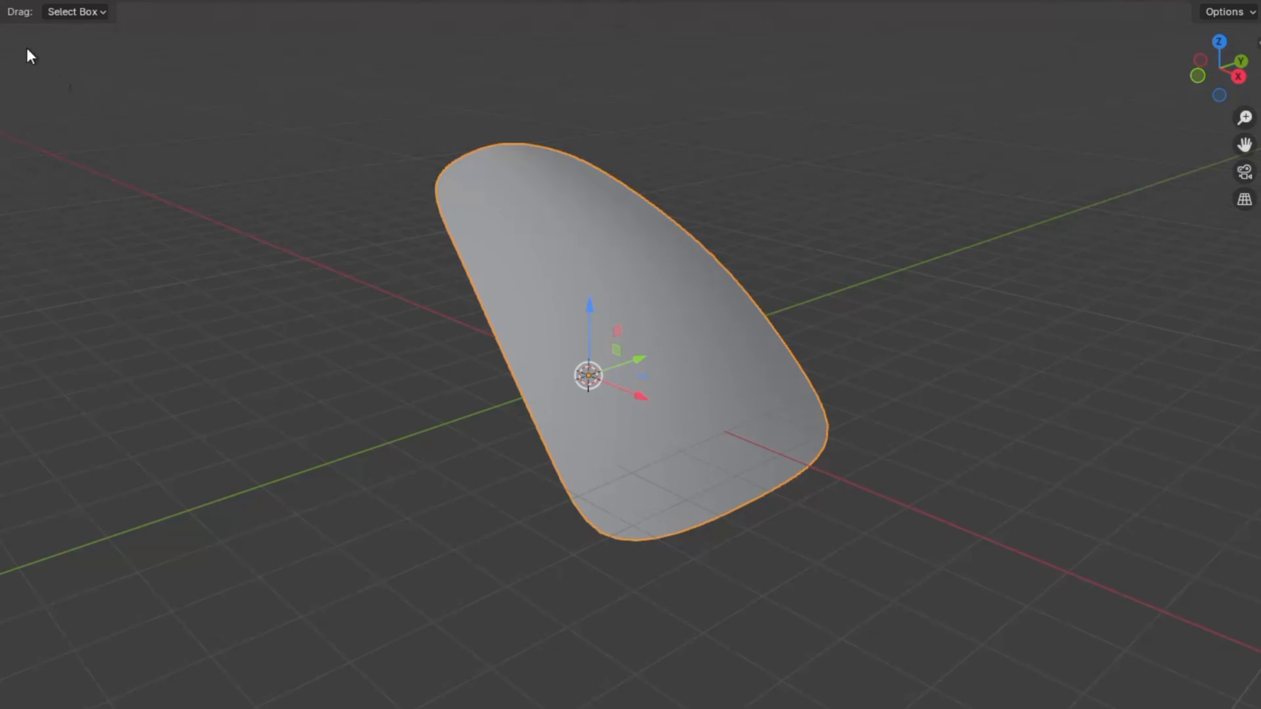
Shade the front piece smooth.
{"action": "key", "text": "Tab"}
{"action": "key", "text": "a"}
{"action": "key", "text": "Tab"}
{"action": "right_click", "coordinate": [688, 324]}
{"action": "left_click", "coordinate": [676, 321]}
Extrude the bottom faces downward and flatten them into a horizontal base.
{"action": "key", "text": "Tab"}
{"action": "left_click", "coordinate": [1198, 77]}
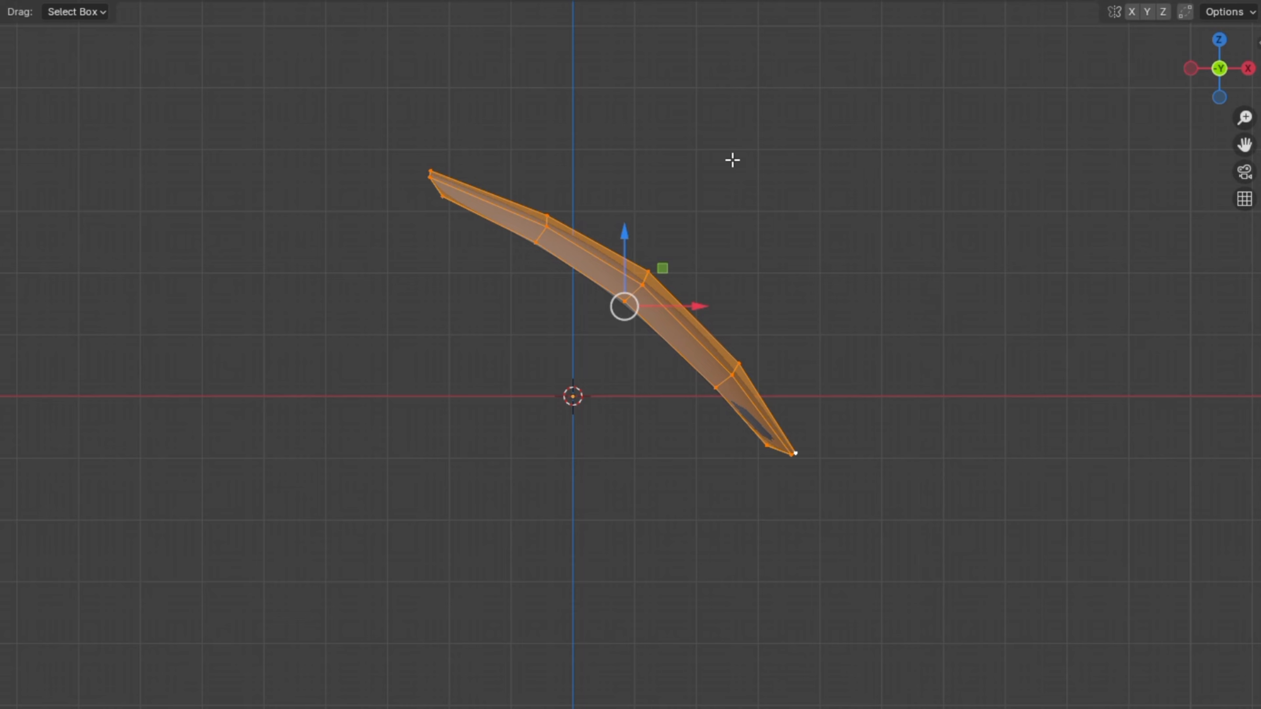
{"action": "key", "text": "e"}
{"action": "left_click", "coordinate": [601, 317]}
{"action": "key", "text": "r"}
{"action": "left_click", "coordinate": [623, 324]}
{"action": "left_click_drag", "start_coordinate": [504, 403], "coordinate": [503, 468]}
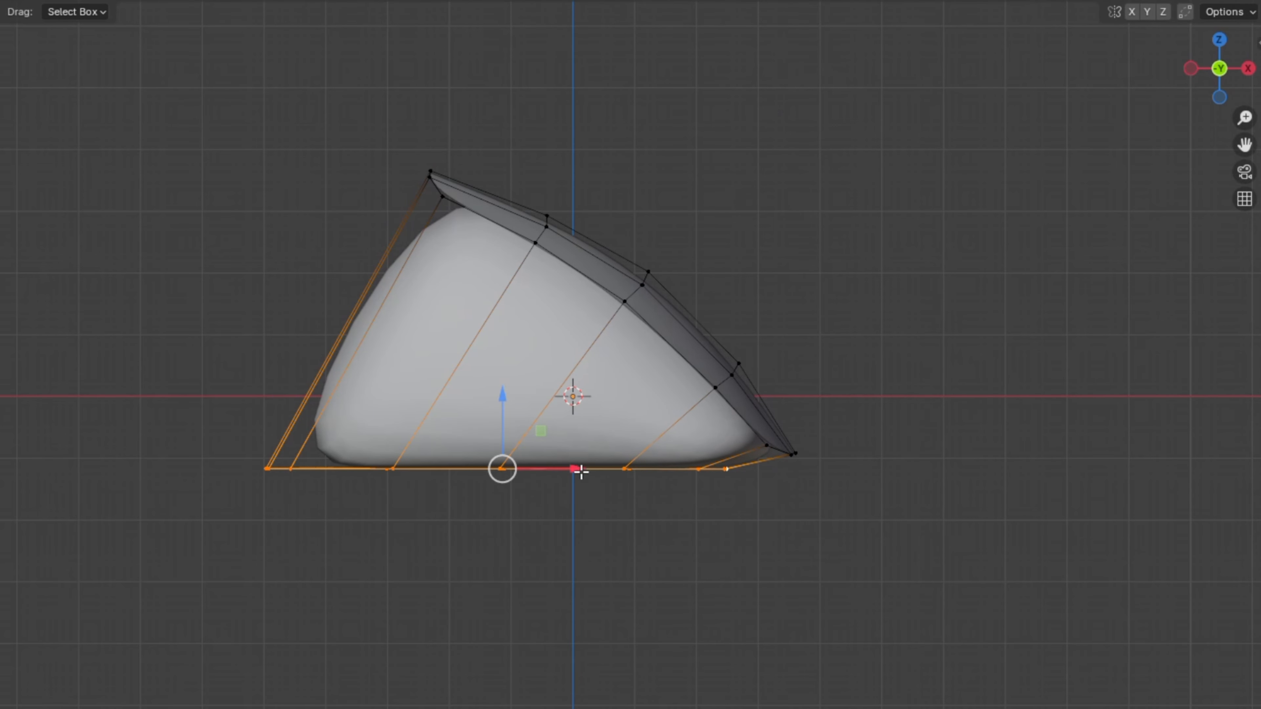
{"action": "left_click_drag", "start_coordinate": [578, 470], "coordinate": [640, 469]}
{"action": "left_click_drag", "start_coordinate": [564, 397], "coordinate": [566, 420]}
{"action": "key", "text": "Tab"}
Add a 0.01 m Solidify modifier to the shell and place it above Subdivision.
{"action": "left_click", "coordinate": [1190, 96]}
{"action": "left_click_drag", "start_coordinate": [1202, 82], "coordinate": [1167, 99]}
{"action": "left_click", "coordinate": [619, 292]}
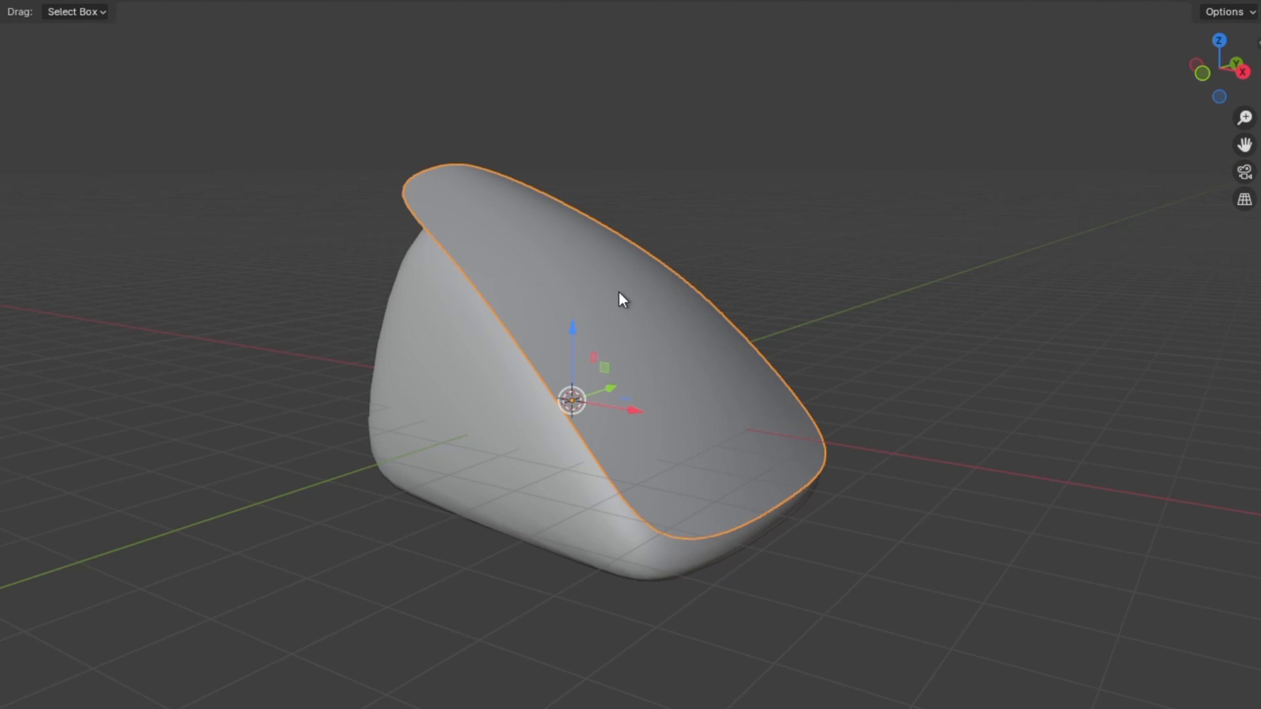
{"action": "left_click", "coordinate": [1095, 310]}
{"action": "mouse_move", "coordinate": [1094, 310]}
{"action": "left_click", "coordinate": [896, 523]}
{"action": "left_click_drag", "start_coordinate": [1242, 500], "coordinate": [1252, 330]}
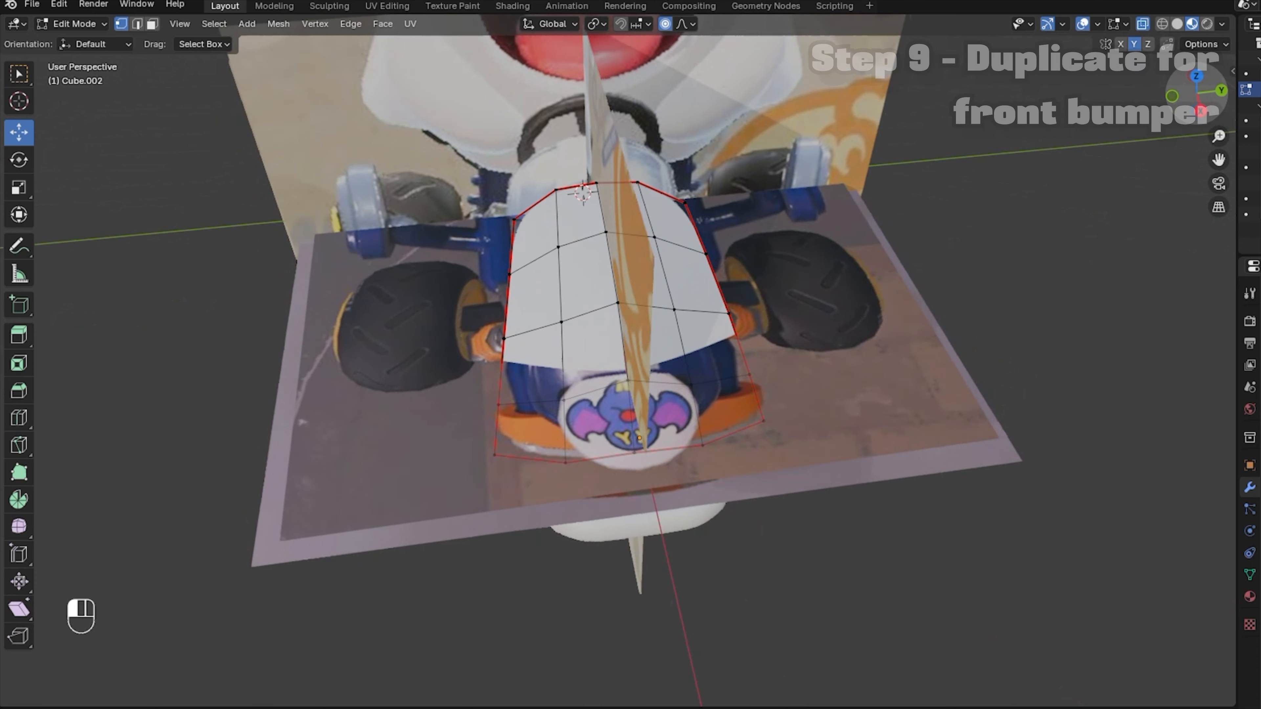
{"action": "middle_click_drag", "start_coordinate": [909, 224], "coordinate": [913, 219], "text": "alt"}
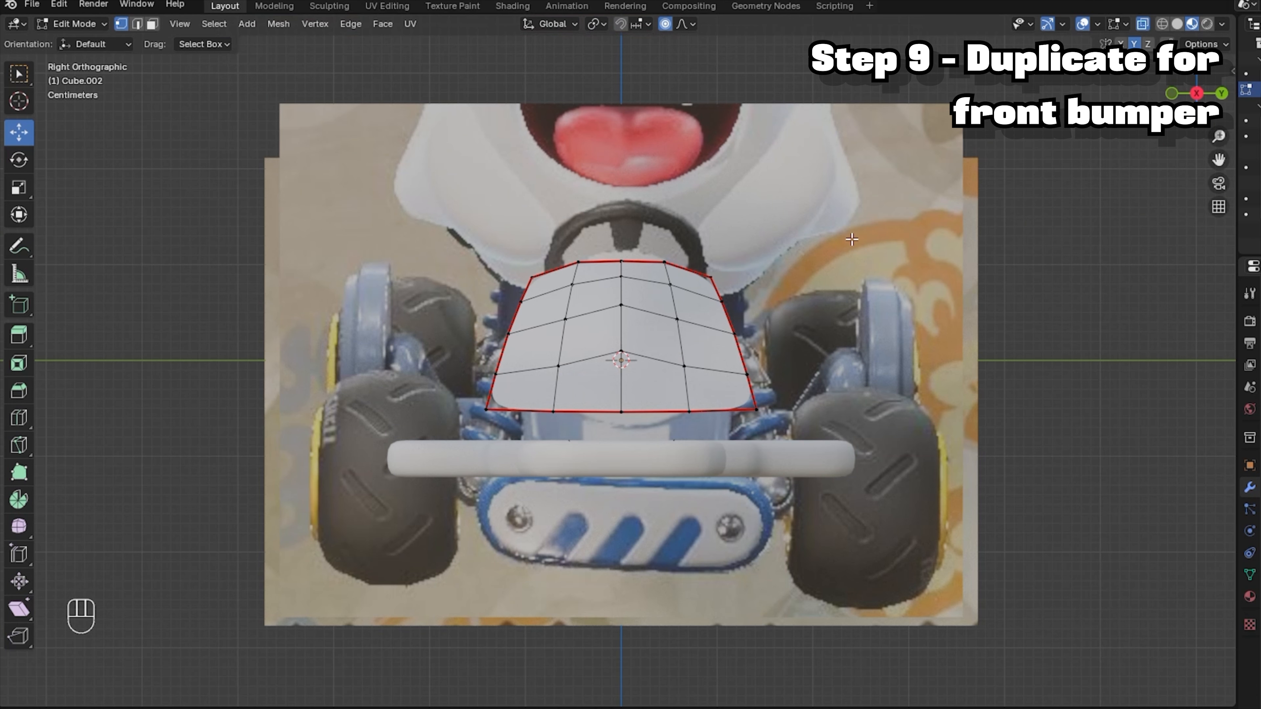
Narrow the front piece to about 84% width and flatten its bumper edge row.
{"action": "left_click_drag", "start_coordinate": [456, 209], "coordinate": [815, 458]}
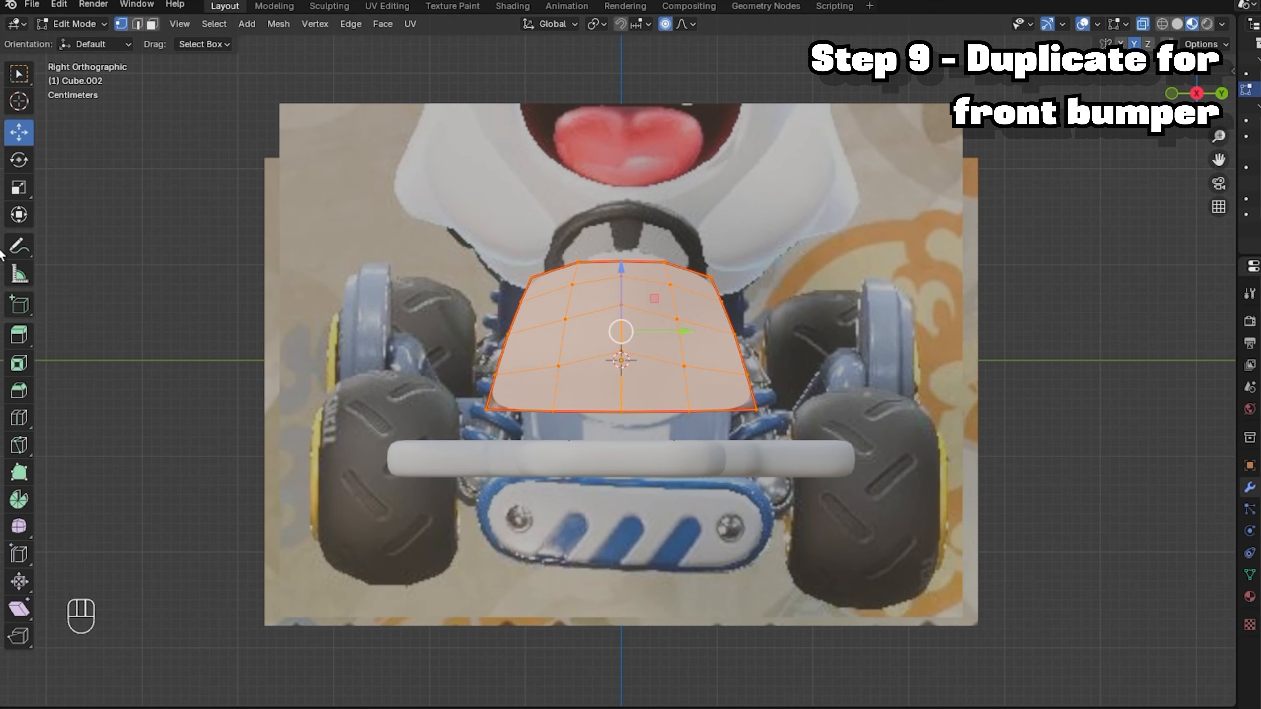
{"action": "left_click", "coordinate": [18, 187]}
{"action": "left_click_drag", "start_coordinate": [680, 331], "coordinate": [670, 332]}
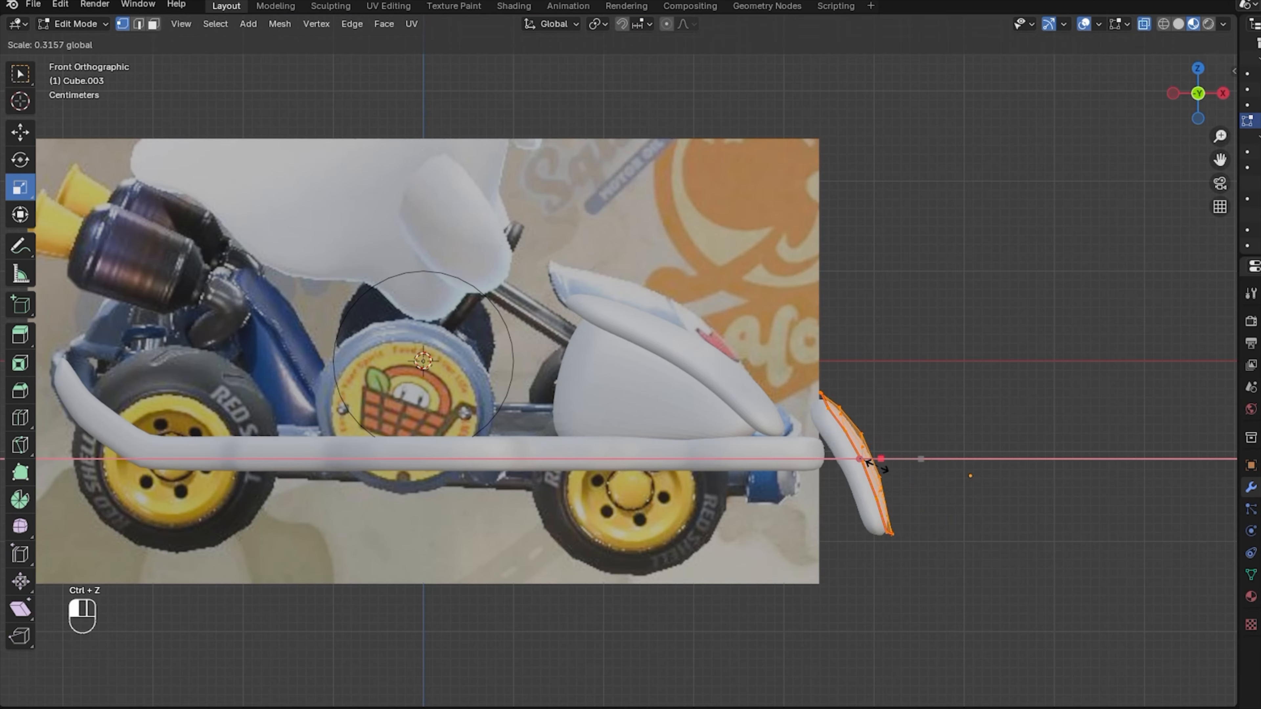
{"action": "left_click_drag", "start_coordinate": [872, 456], "coordinate": [920, 458]}
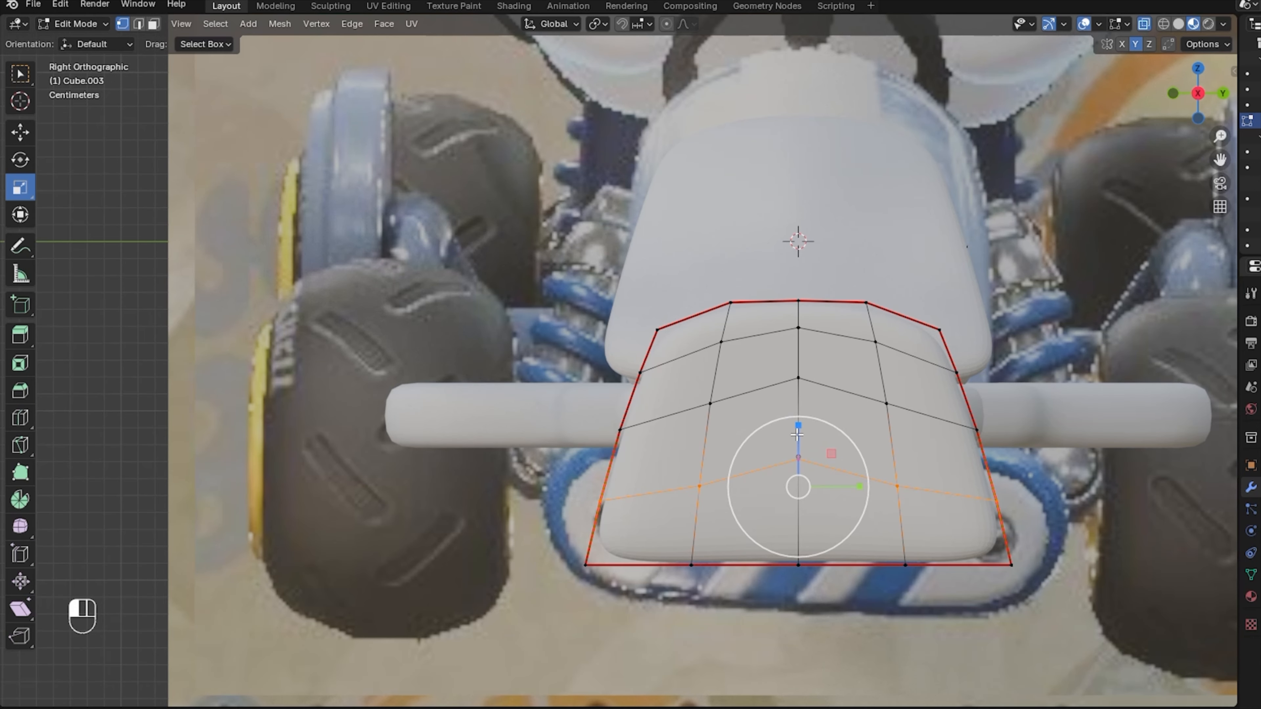
{"action": "left_click_drag", "start_coordinate": [797, 435], "coordinate": [797, 486]}
Delete the bumper's upper faces, widen the middle vertex row and shrink the bottom row.
{"action": "left_click_drag", "start_coordinate": [551, 271], "coordinate": [1111, 464]}
{"action": "key", "text": "Delete"}
{"action": "left_click", "coordinate": [1110, 462]}
{"action": "left_click_drag", "start_coordinate": [477, 292], "coordinate": [1049, 452]}
{"action": "left_click_drag", "start_coordinate": [797, 349], "coordinate": [795, 414]}
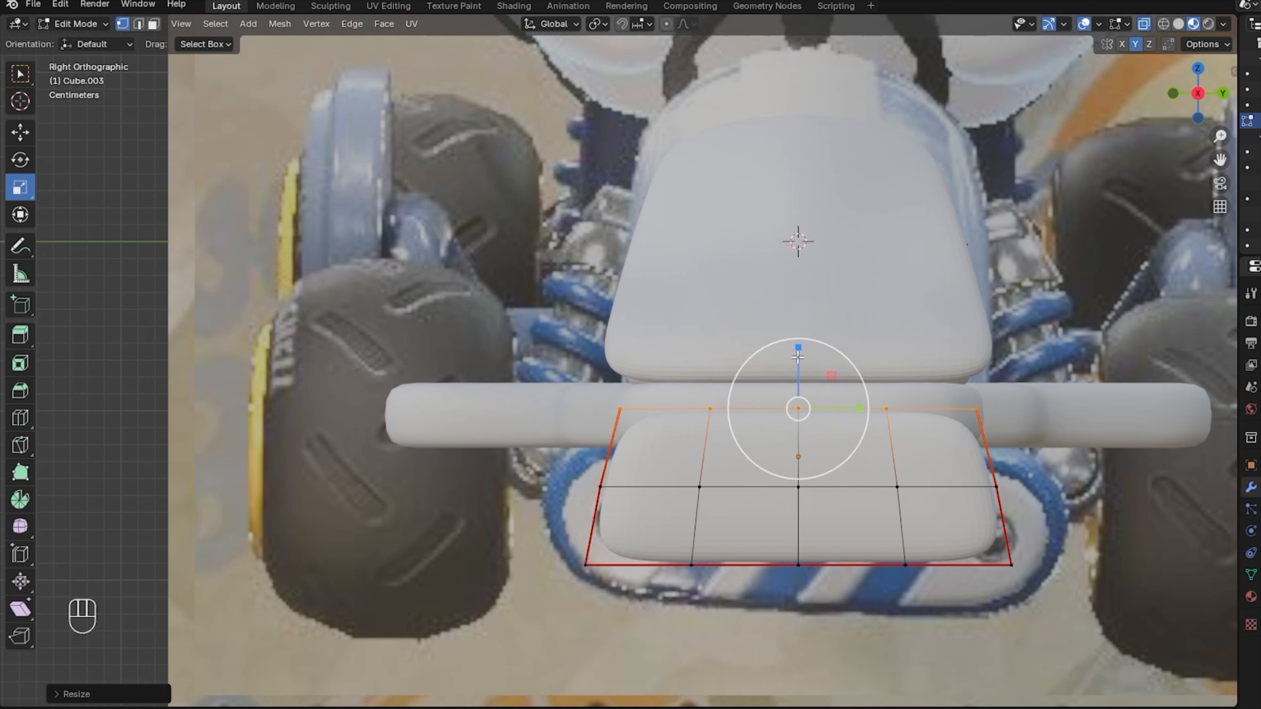
{"action": "key", "text": "ctrl+z"}
{"action": "key", "text": "ctrl+z"}
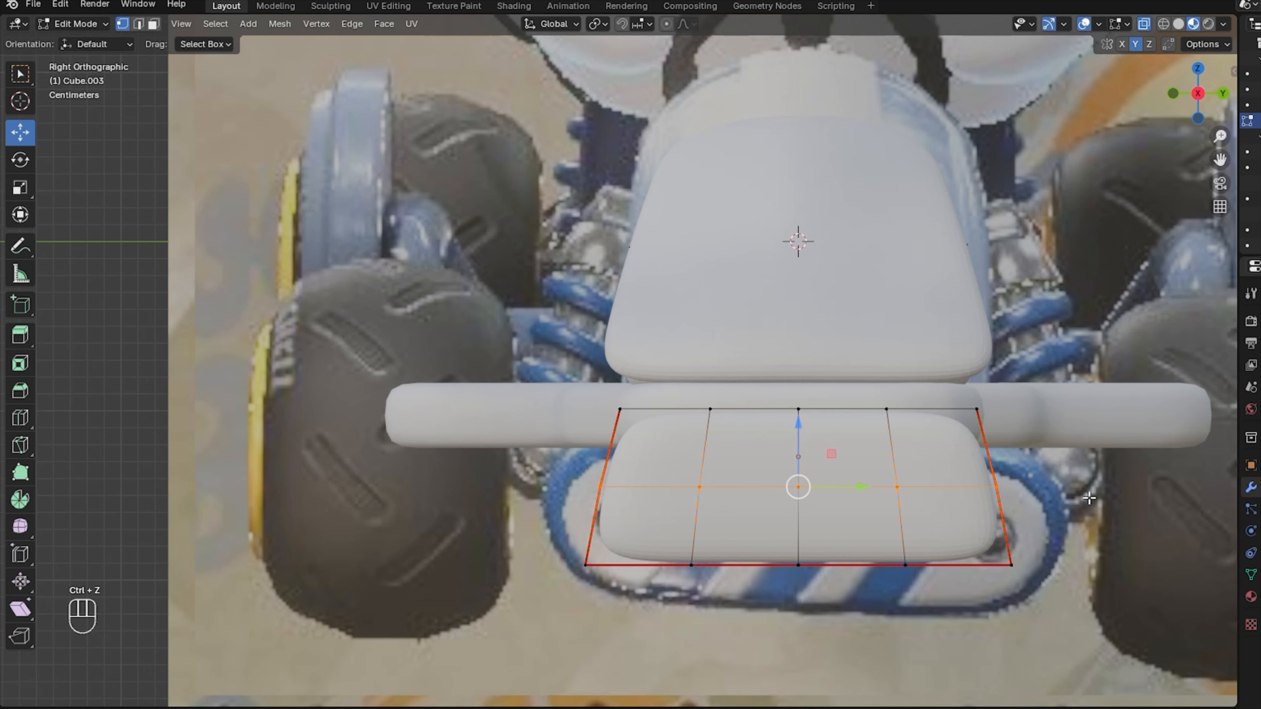
{"action": "key", "text": "s"}
{"action": "left_click", "coordinate": [1141, 506]}
{"action": "left_click", "coordinate": [797, 564], "text": "alt"}
{"action": "key", "text": "s"}
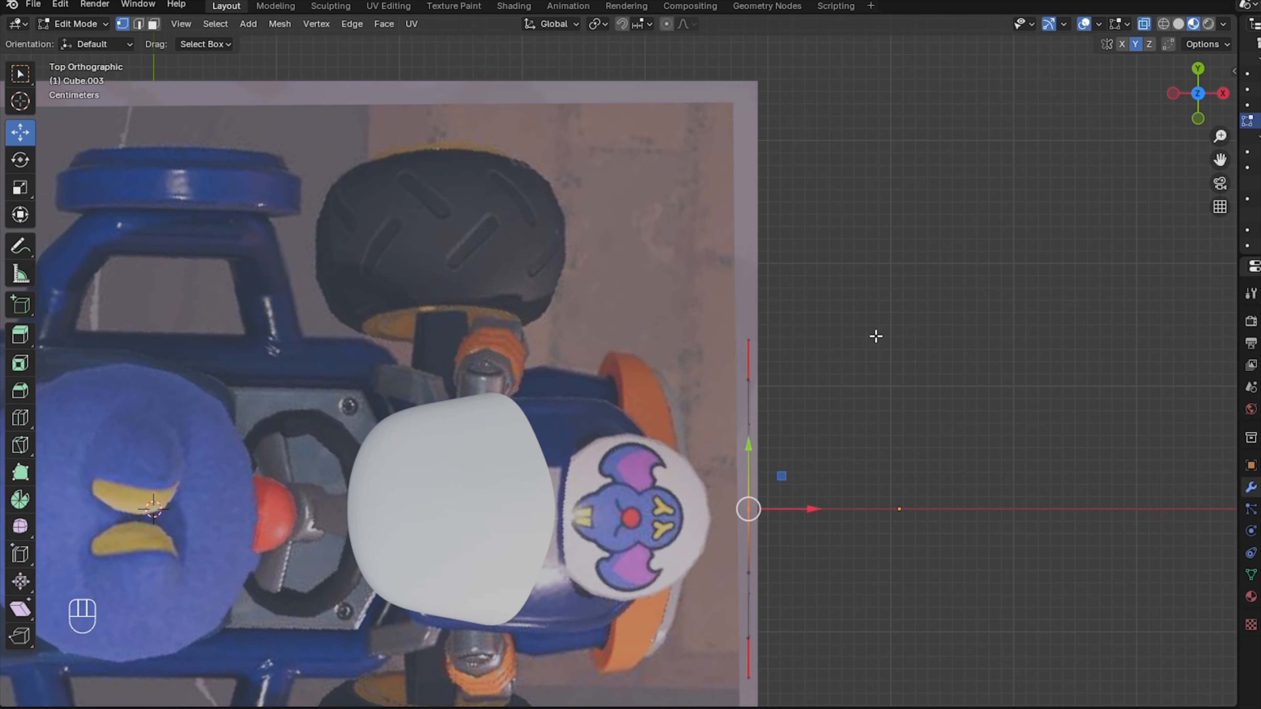
Bend the bumper edge into a curve and move it, slightly enlarged, to the kart's nose.
{"action": "left_click_drag", "start_coordinate": [793, 509], "coordinate": [865, 506]}
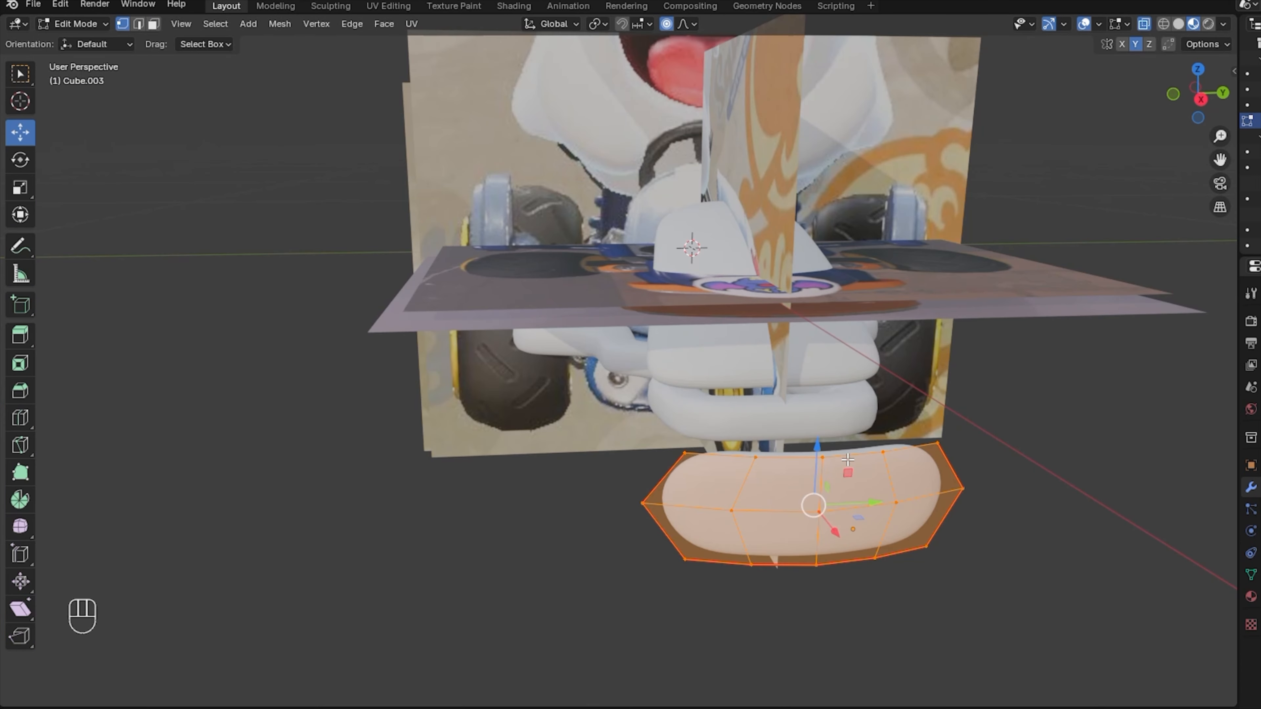
{"action": "left_click_drag", "start_coordinate": [827, 454], "coordinate": [1118, 108]}
{"action": "left_click", "coordinate": [1189, 72]}
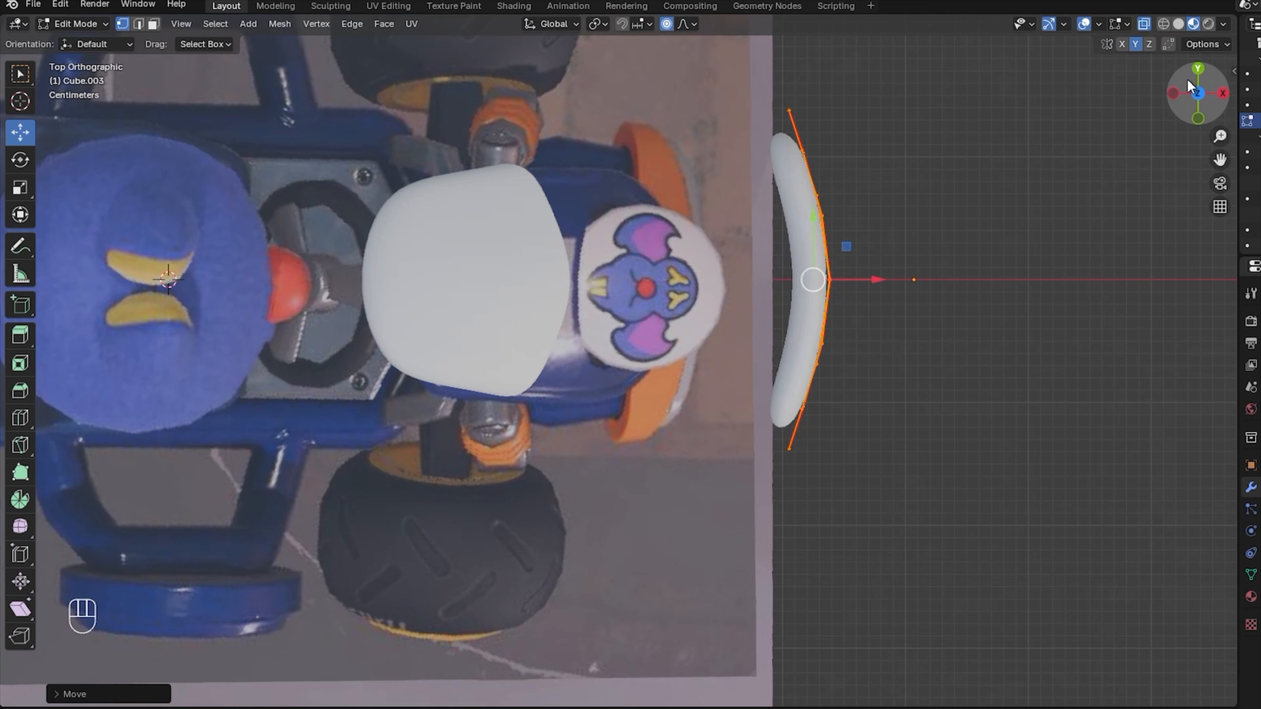
{"action": "key", "text": "o"}
{"action": "left_click_drag", "start_coordinate": [874, 280], "coordinate": [740, 312]}
{"action": "key", "text": "s"}
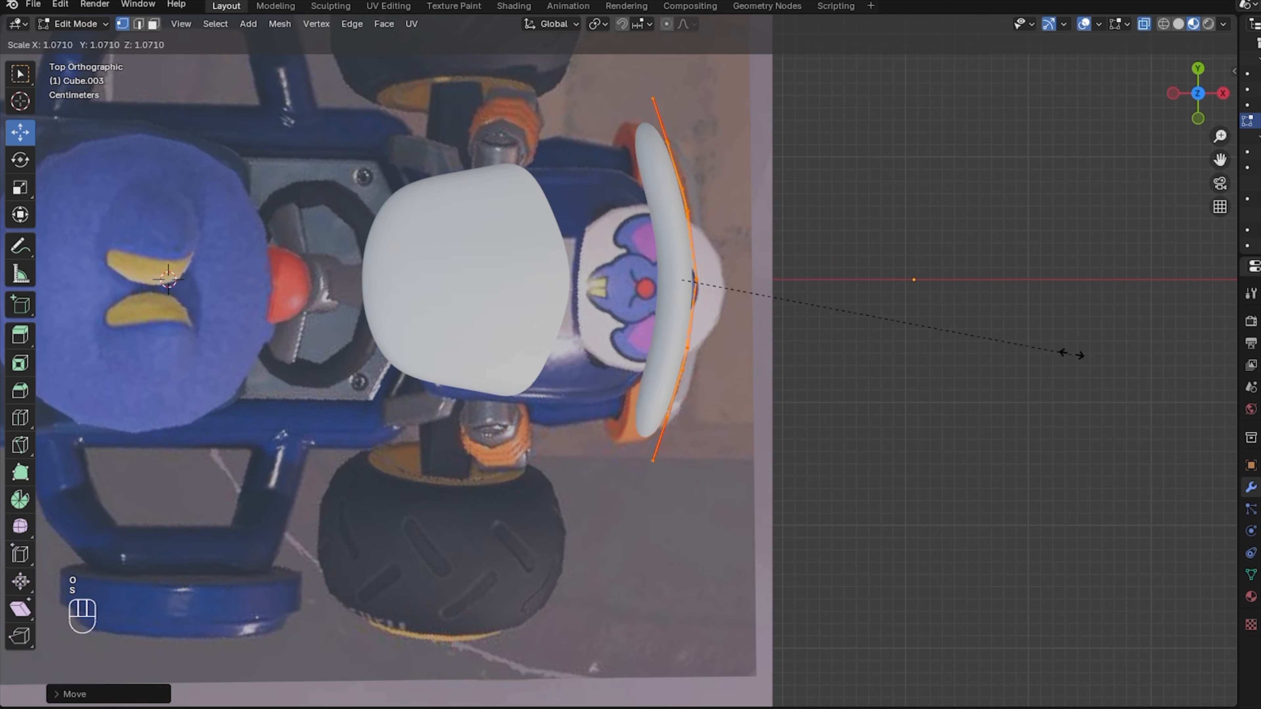
{"action": "left_click", "coordinate": [1102, 332]}
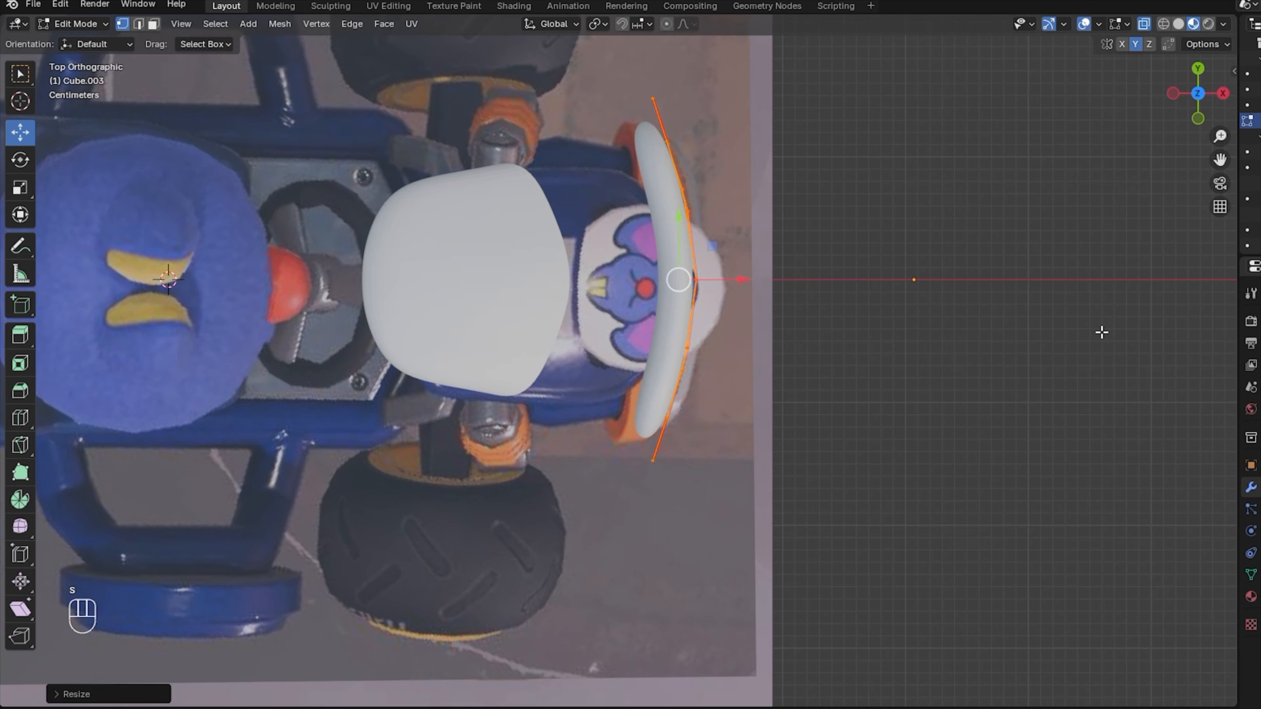
Lower the bumper piece and shift it sideways into position.
{"action": "left_click", "coordinate": [1223, 93]}
{"action": "left_click_drag", "start_coordinate": [678, 226], "coordinate": [660, 418]}
{"action": "key", "text": "KP_1"}
{"action": "left_click_drag", "start_coordinate": [1212, 99], "coordinate": [1245, 102]}
{"action": "left_click", "coordinate": [1186, 102]}
{"action": "left_click_drag", "start_coordinate": [736, 471], "coordinate": [765, 470]}
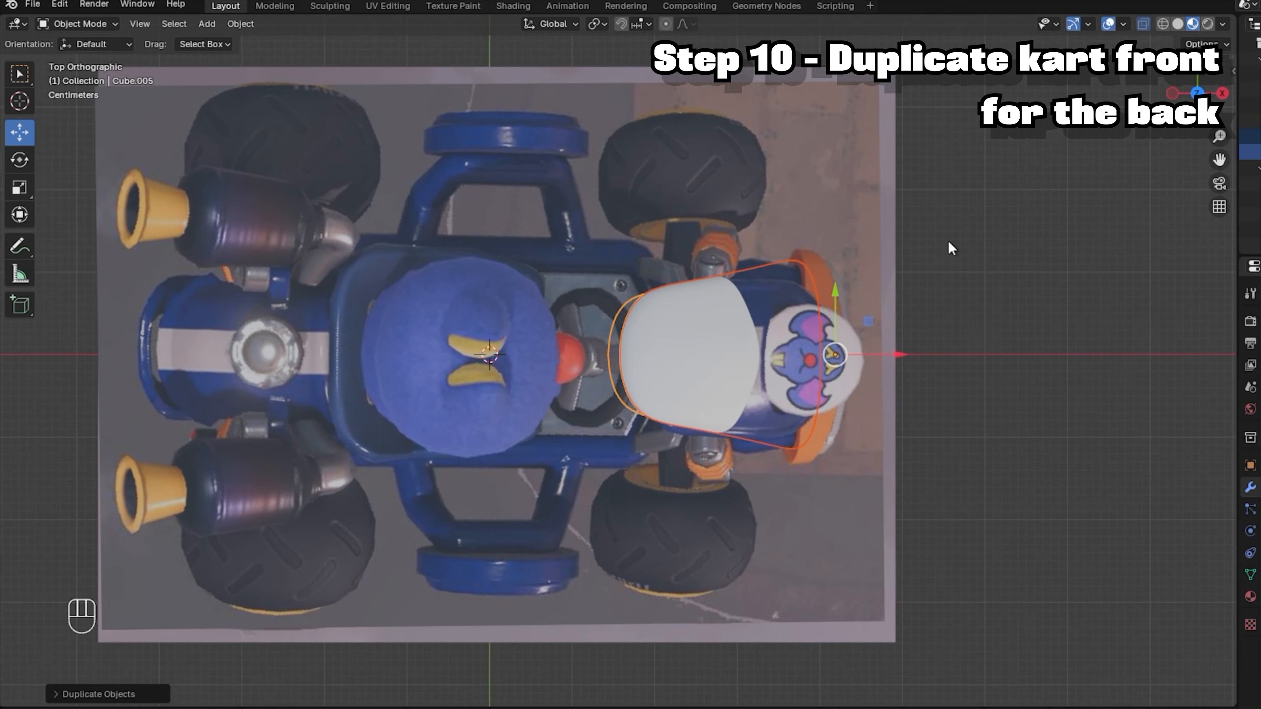
Turn the duplicated front piece 180° and move it to the kart's back.
{"action": "key", "text": "r"}
{"action": "left_click", "coordinate": [725, 444], "text": "ctrl"}
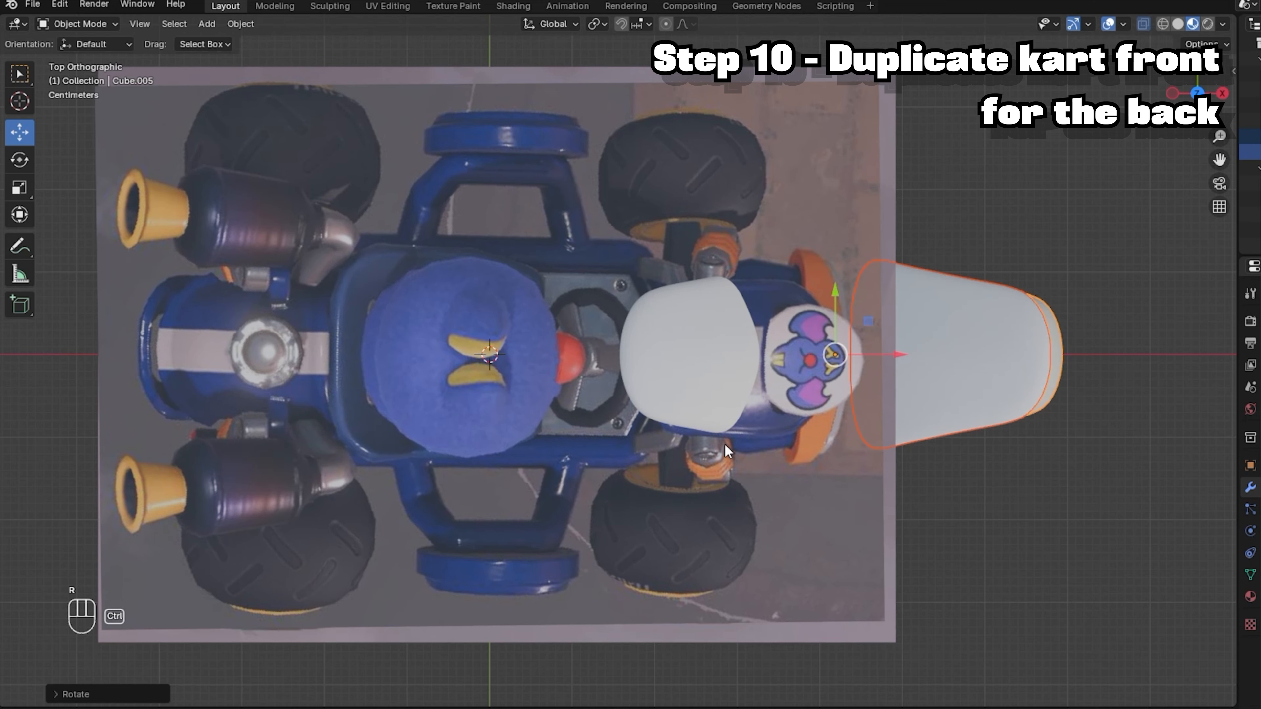
{"action": "left_click_drag", "start_coordinate": [894, 350], "coordinate": [227, 351]}
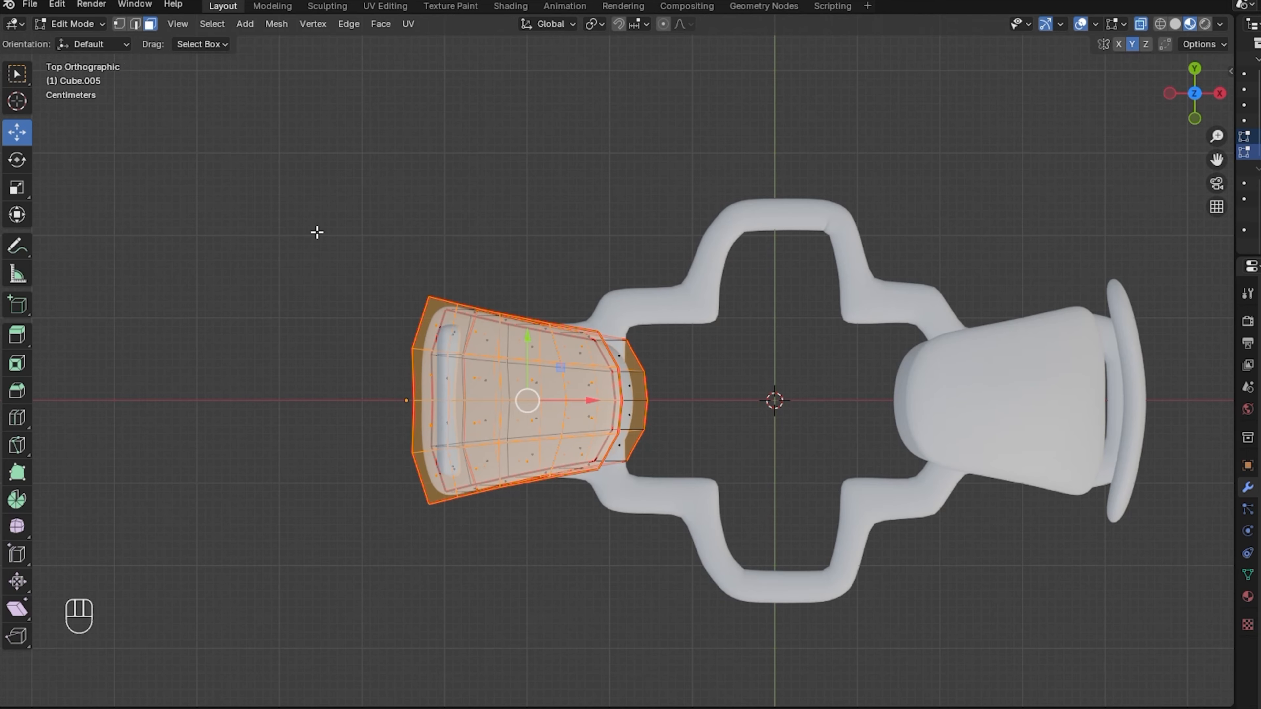
Stretch the back piece's top vertices lengthwise with the scale tool.
{"action": "left_click_drag", "start_coordinate": [365, 229], "coordinate": [709, 349]}
{"action": "left_click_drag", "start_coordinate": [433, 380], "coordinate": [374, 329], "text": "ctrl"}
{"action": "left_click_drag", "start_coordinate": [521, 265], "coordinate": [523, 208]}
{"action": "key", "text": "ctrl+z"}
{"action": "left_click", "coordinate": [18, 188]}
{"action": "left_click_drag", "start_coordinate": [521, 273], "coordinate": [521, 298]}
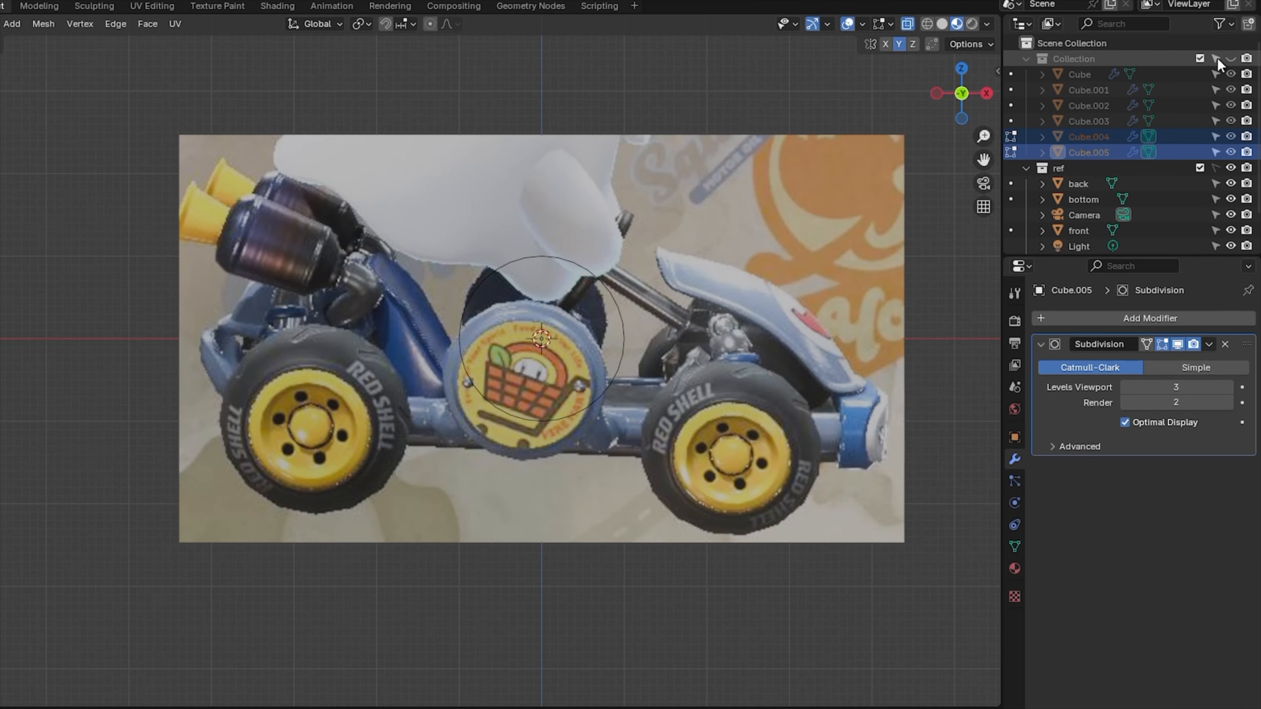
Rename the collection to 'kart' and view the model without the reference images.
{"action": "double_click", "coordinate": [1091, 58]}
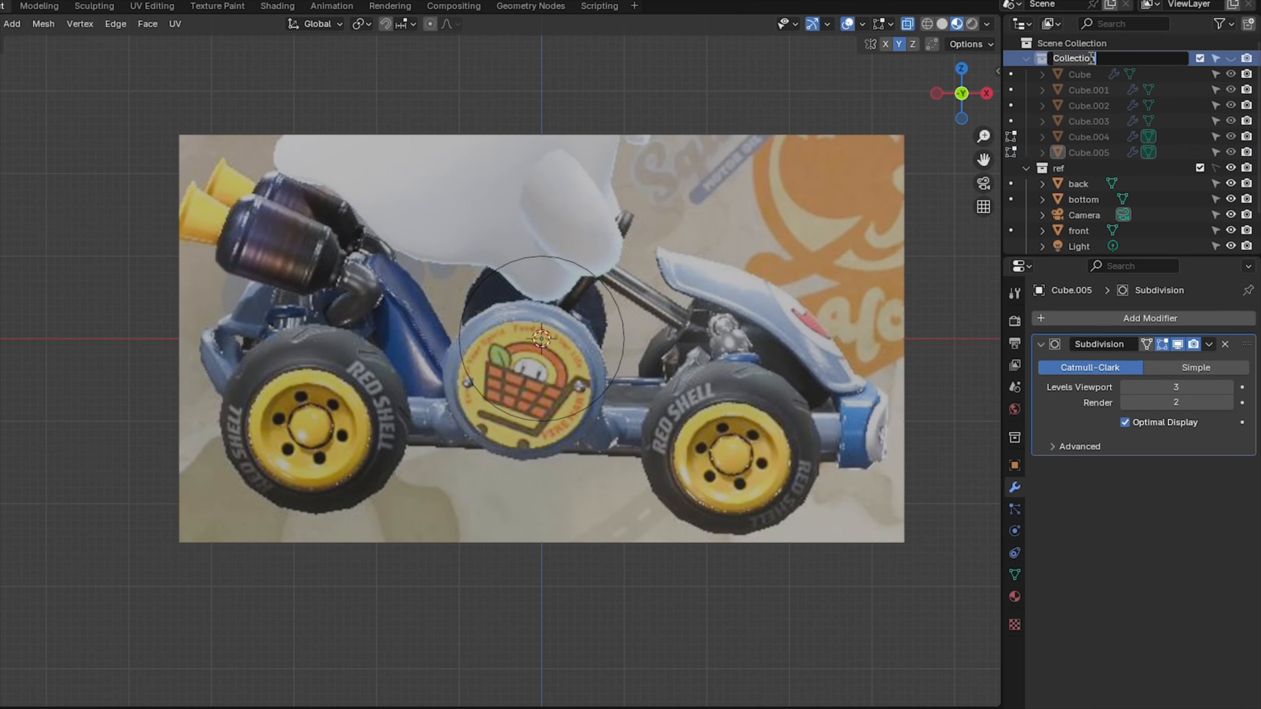
{"action": "key", "text": "Return"}
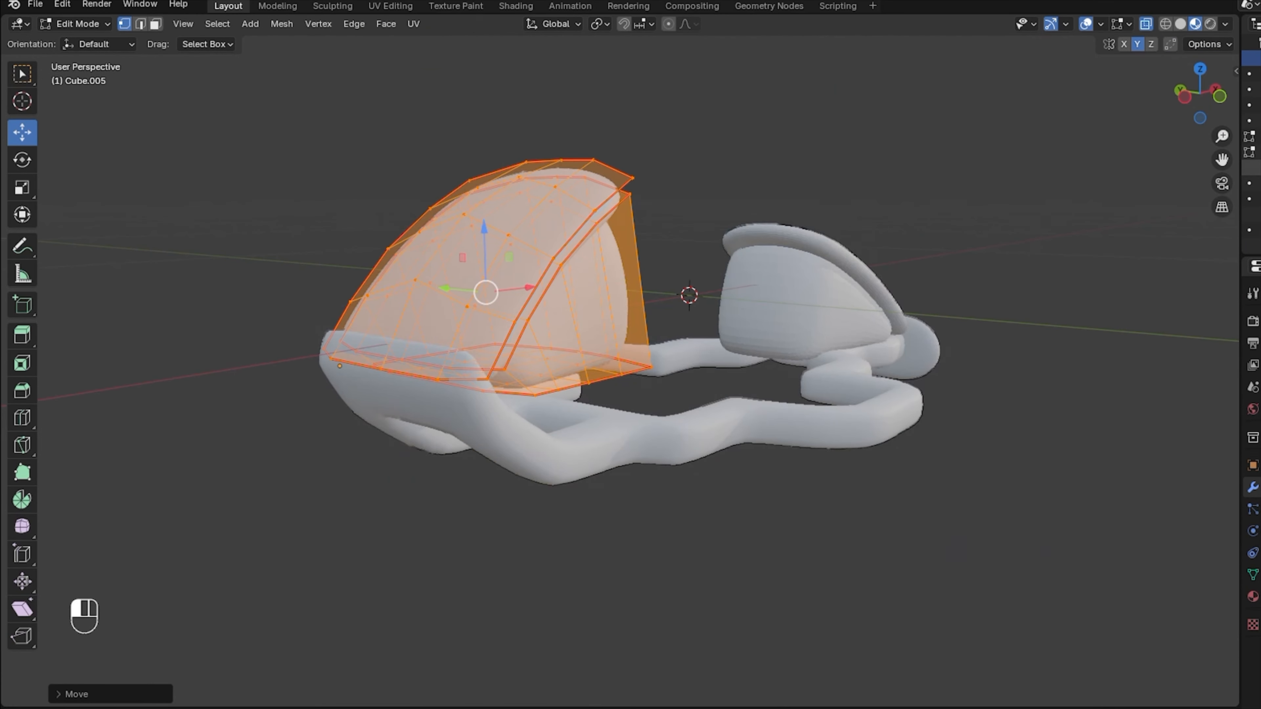
{"action": "key", "text": "alt+a"}
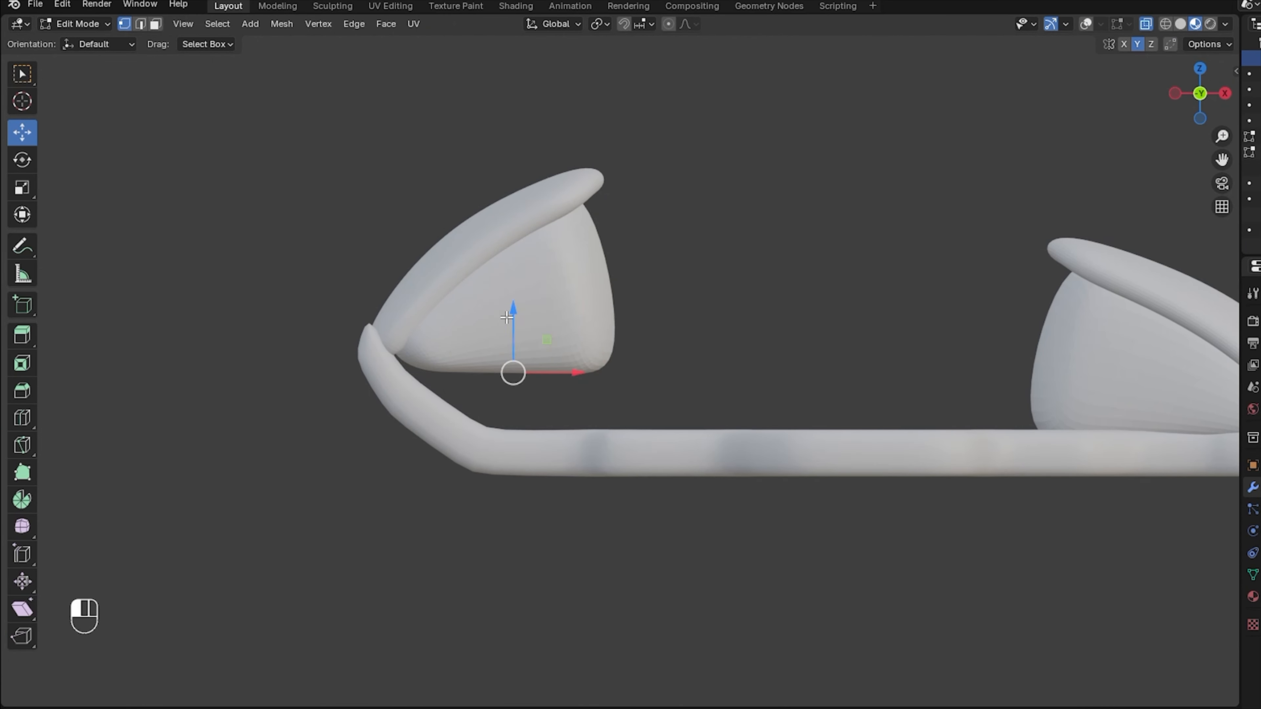
{"action": "left_click_drag", "start_coordinate": [1200, 93], "coordinate": [1195, 97]}
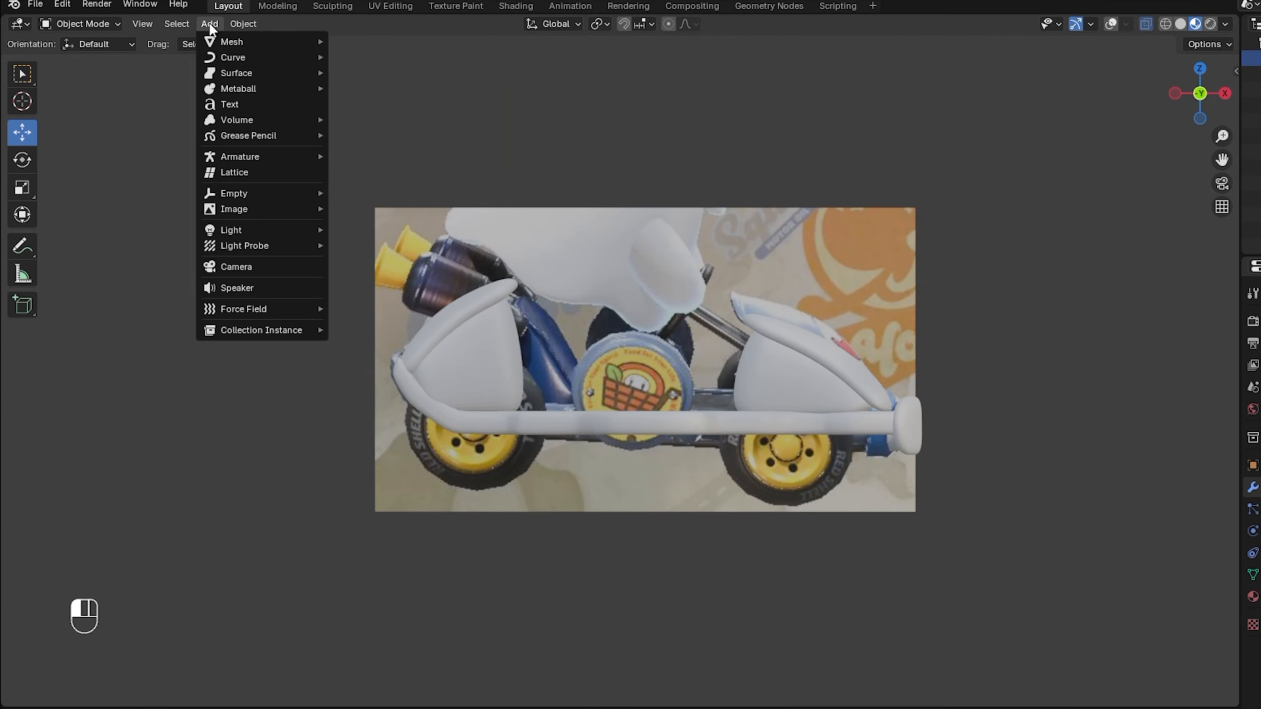
Add a circle mesh at the 3D cursor and give it 12 vertices.
{"action": "mouse_move", "coordinate": [231, 42]}
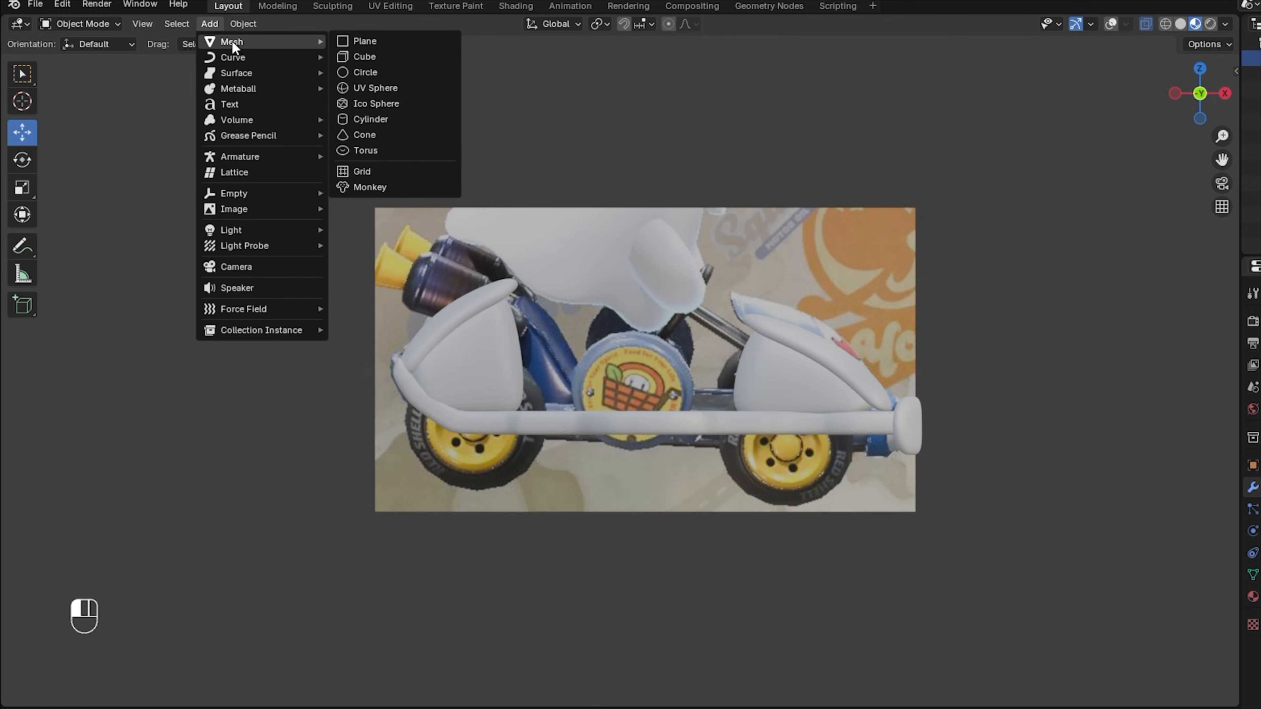
{"action": "left_click", "coordinate": [381, 72]}
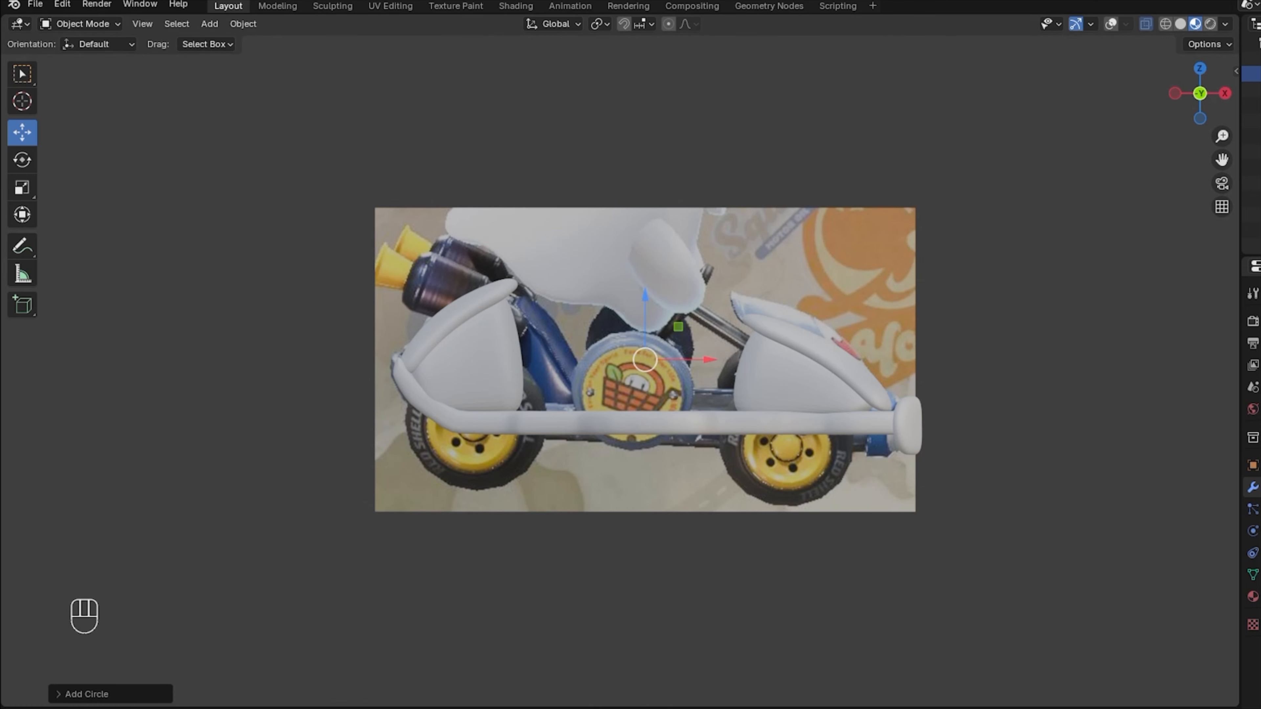
{"action": "left_click", "coordinate": [73, 694]}
{"action": "left_click_drag", "start_coordinate": [1193, 83], "coordinate": [1132, 40]}
{"action": "left_click", "coordinate": [1111, 24]}
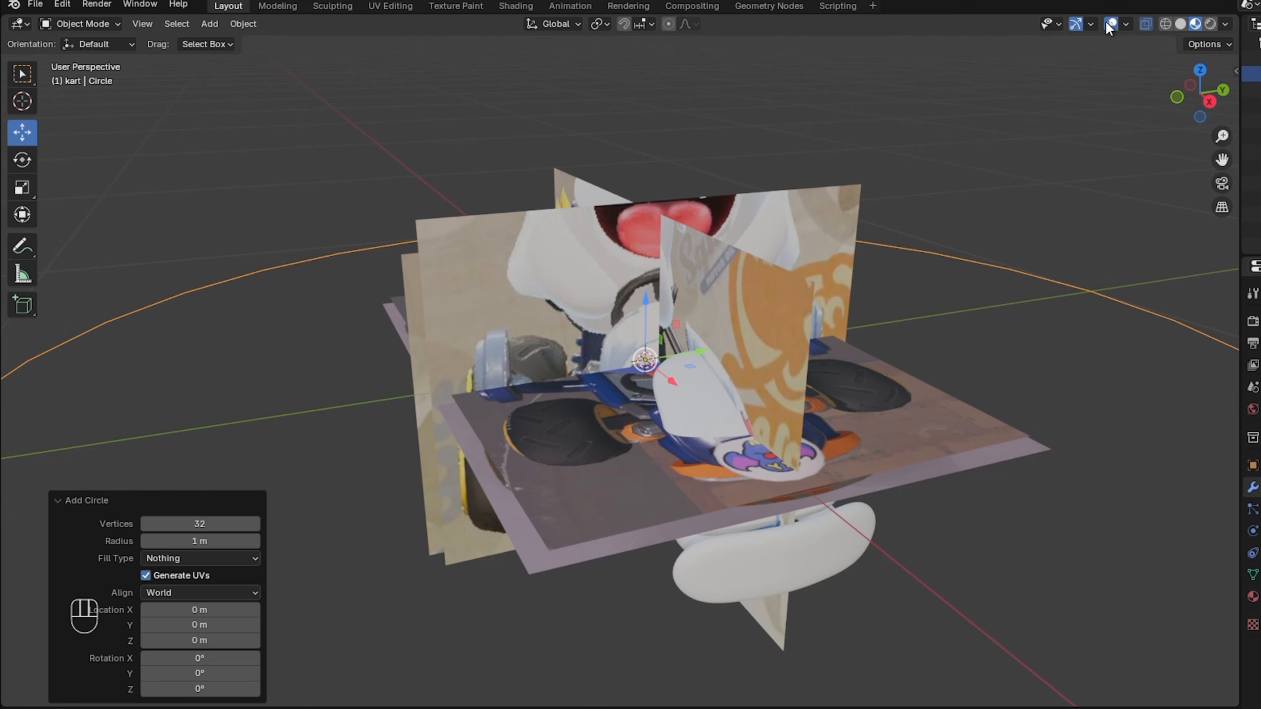
{"action": "left_click_drag", "start_coordinate": [1216, 142], "coordinate": [1215, 266]}
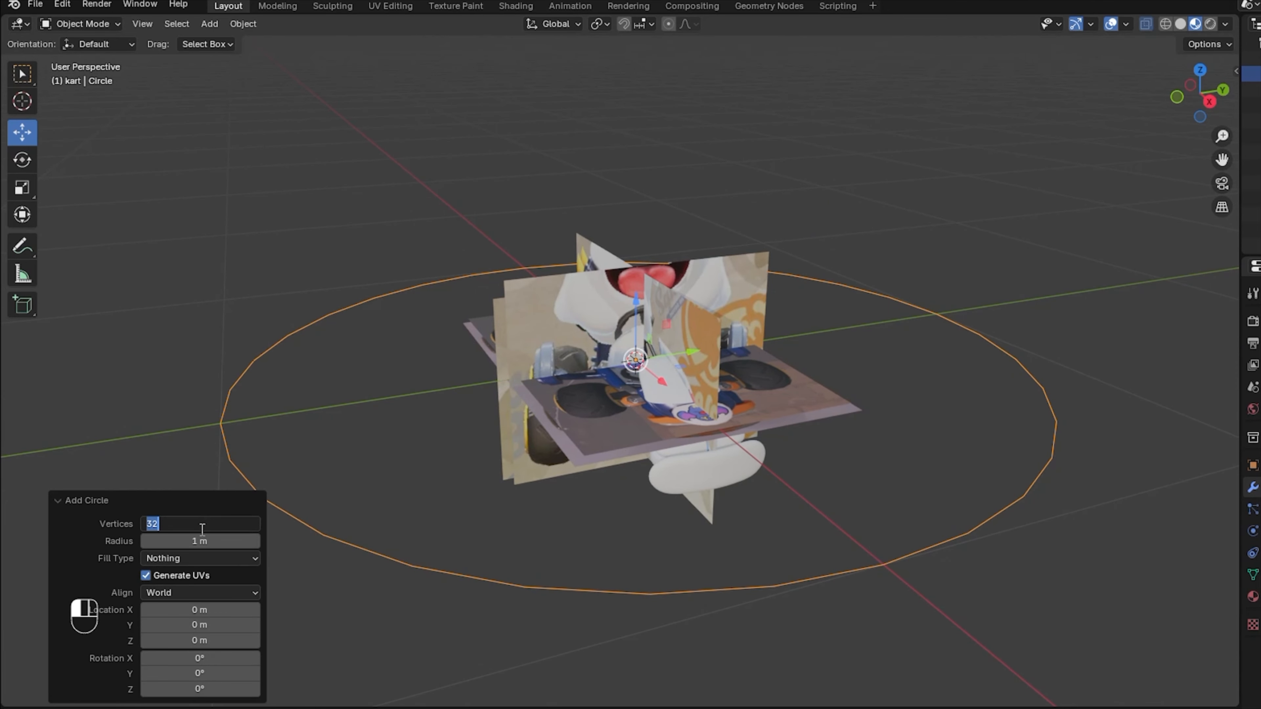
{"action": "key", "text": "Return"}
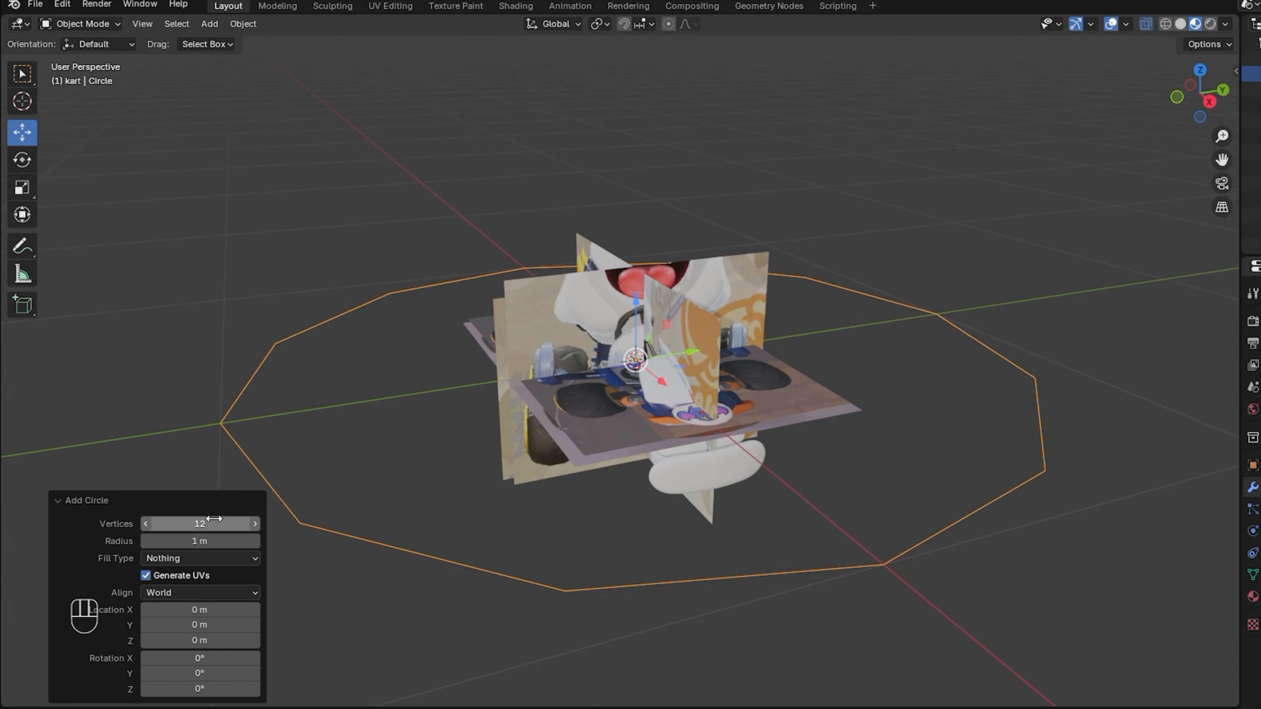
{"action": "left_click_drag", "start_coordinate": [1189, 82], "coordinate": [1191, 114]}
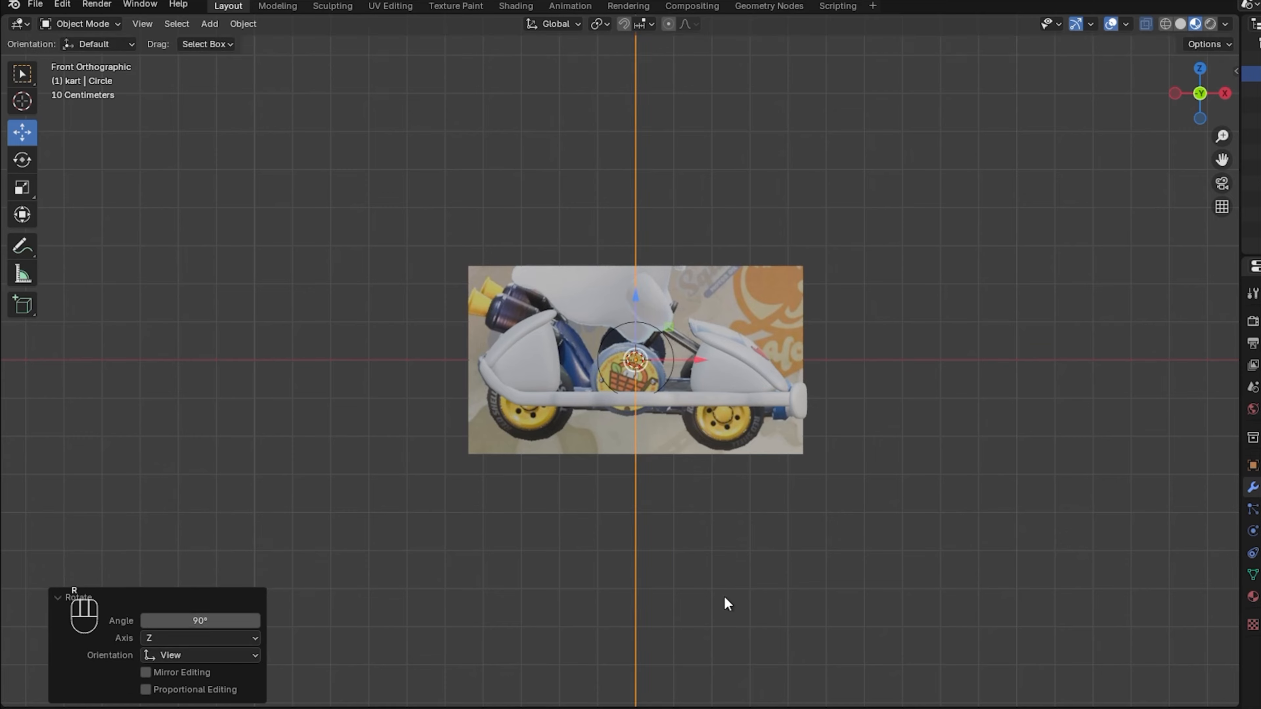
{"action": "scroll", "coordinate": [929, 367], "scroll_direction": "up", "scroll_amount": 8}
Turn the circle 90°, shrink it and place it on the reference turbine along its local axis.
{"action": "key", "text": "r"}
{"action": "left_click", "coordinate": [938, 373]}
{"action": "key", "text": "s"}
{"action": "left_click", "coordinate": [946, 381]}
{"action": "key", "text": "g"}
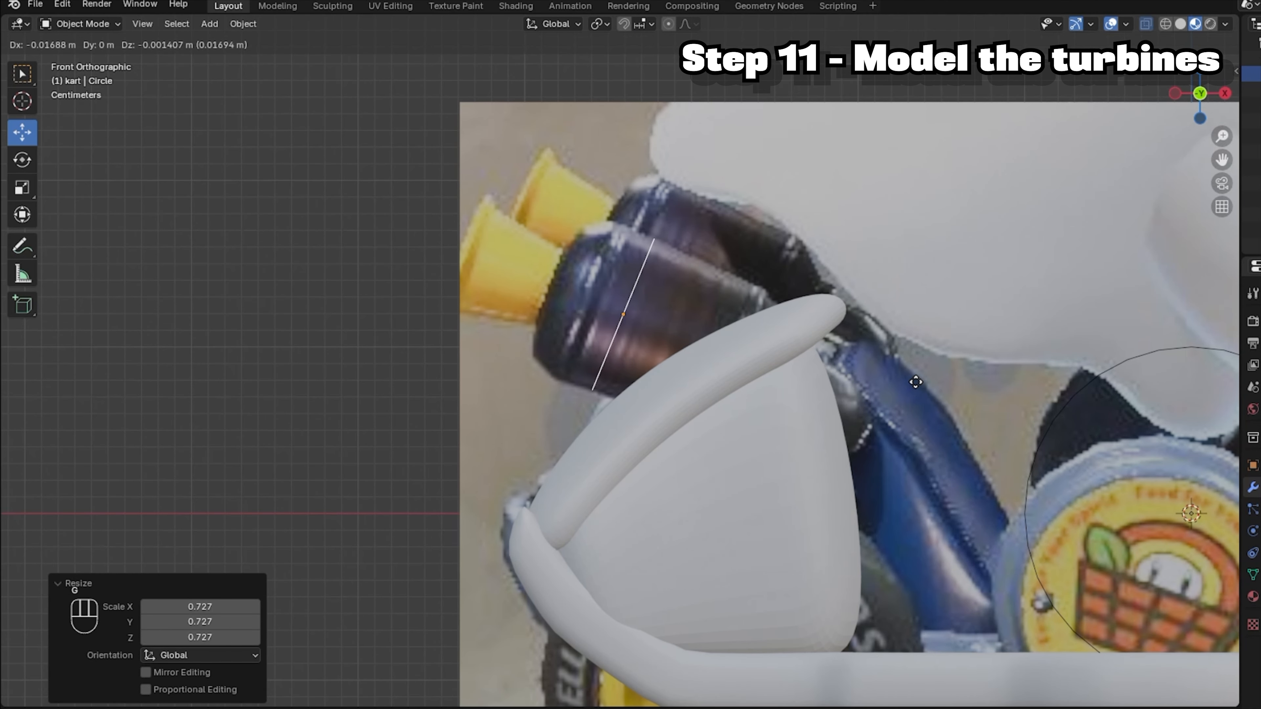
{"action": "left_click", "coordinate": [916, 382]}
{"action": "left_click", "coordinate": [553, 24]}
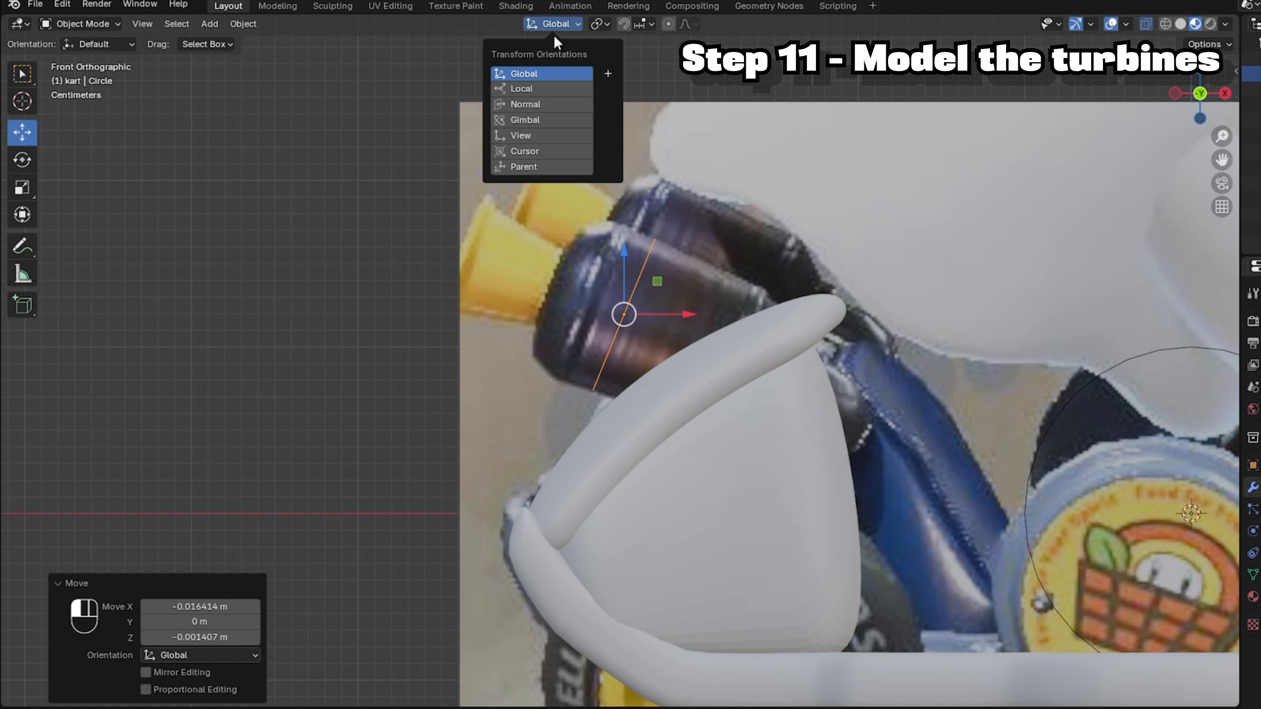
{"action": "left_click", "coordinate": [525, 88]}
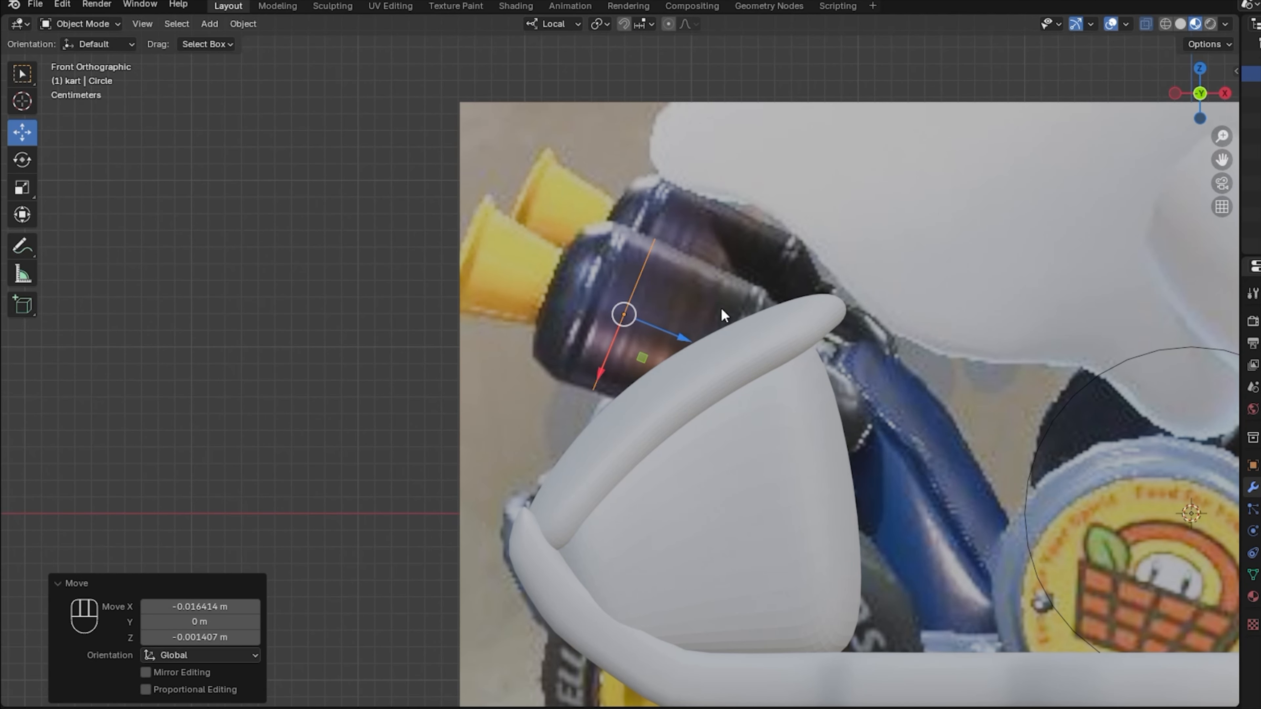
{"action": "left_click_drag", "start_coordinate": [667, 326], "coordinate": [626, 320]}
In Edit Mode, extrude the ring into a tube and shrink a ring to 0.621.
{"action": "left_click", "coordinate": [82, 24]}
{"action": "left_click", "coordinate": [100, 59]}
{"action": "key", "text": "e"}
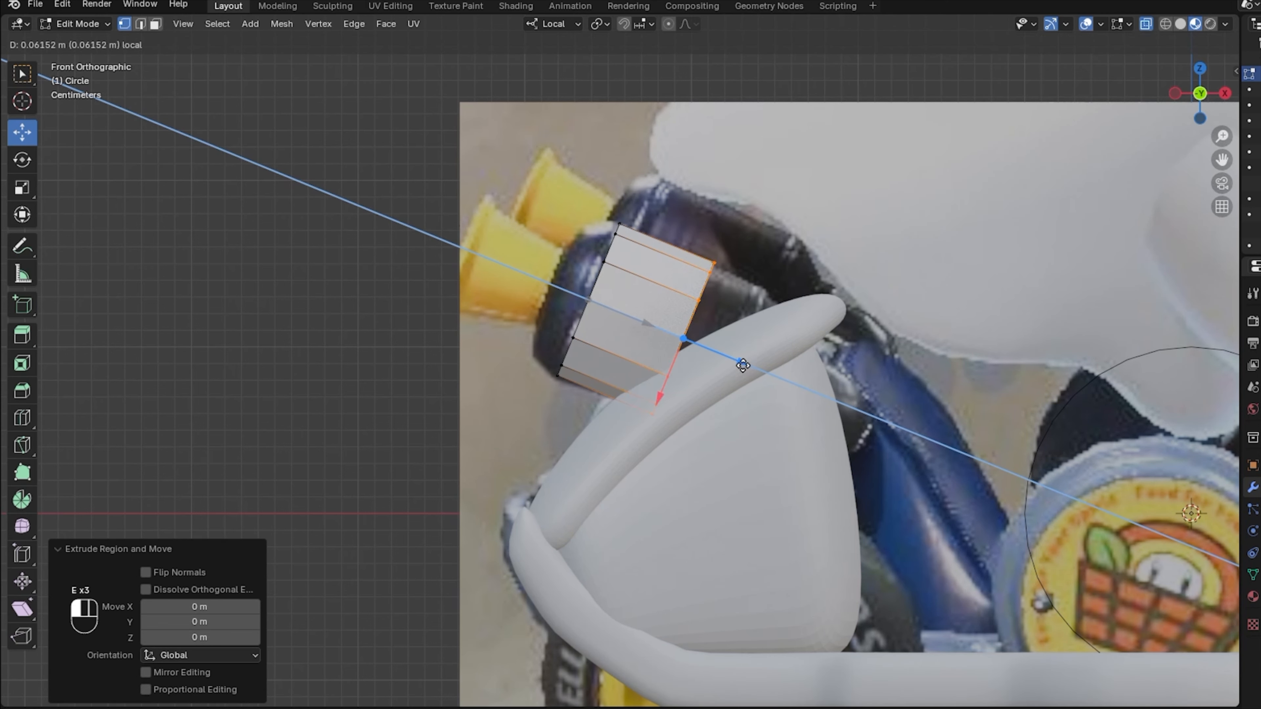
{"action": "left_click_drag", "start_coordinate": [742, 366], "coordinate": [788, 383]}
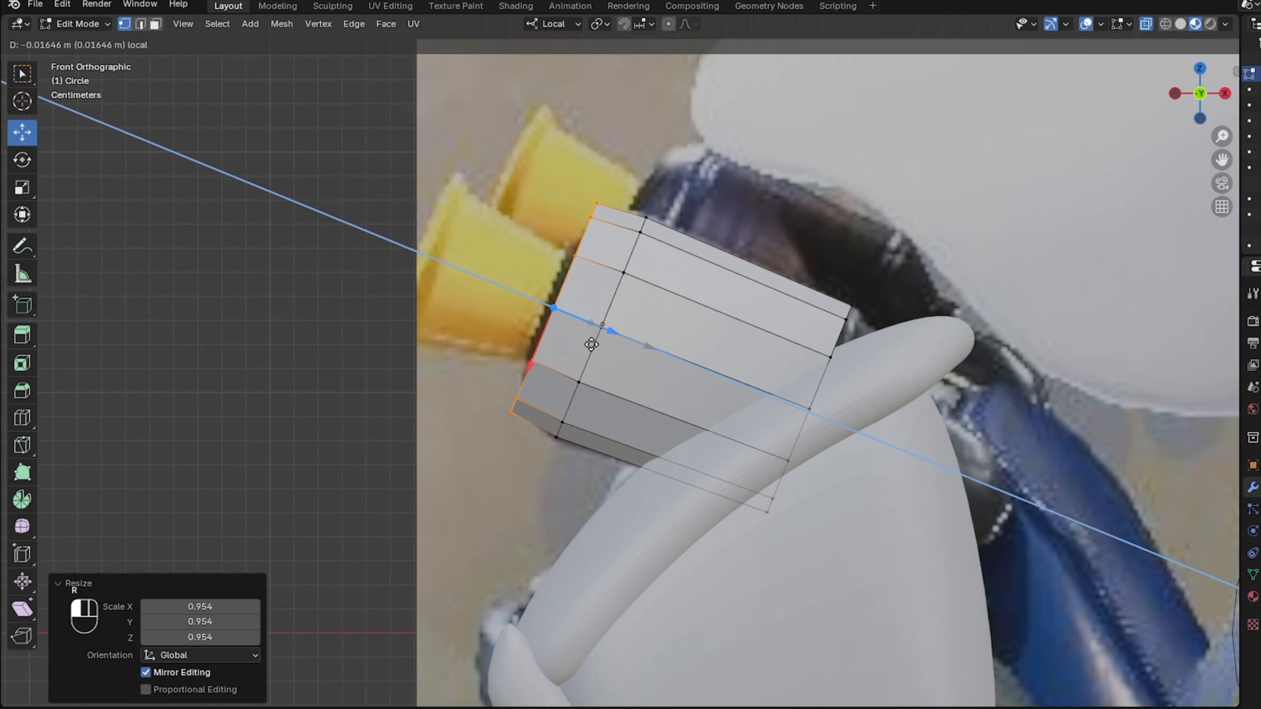
{"action": "left_click_drag", "start_coordinate": [591, 343], "coordinate": [585, 341]}
{"action": "key", "text": "s"}
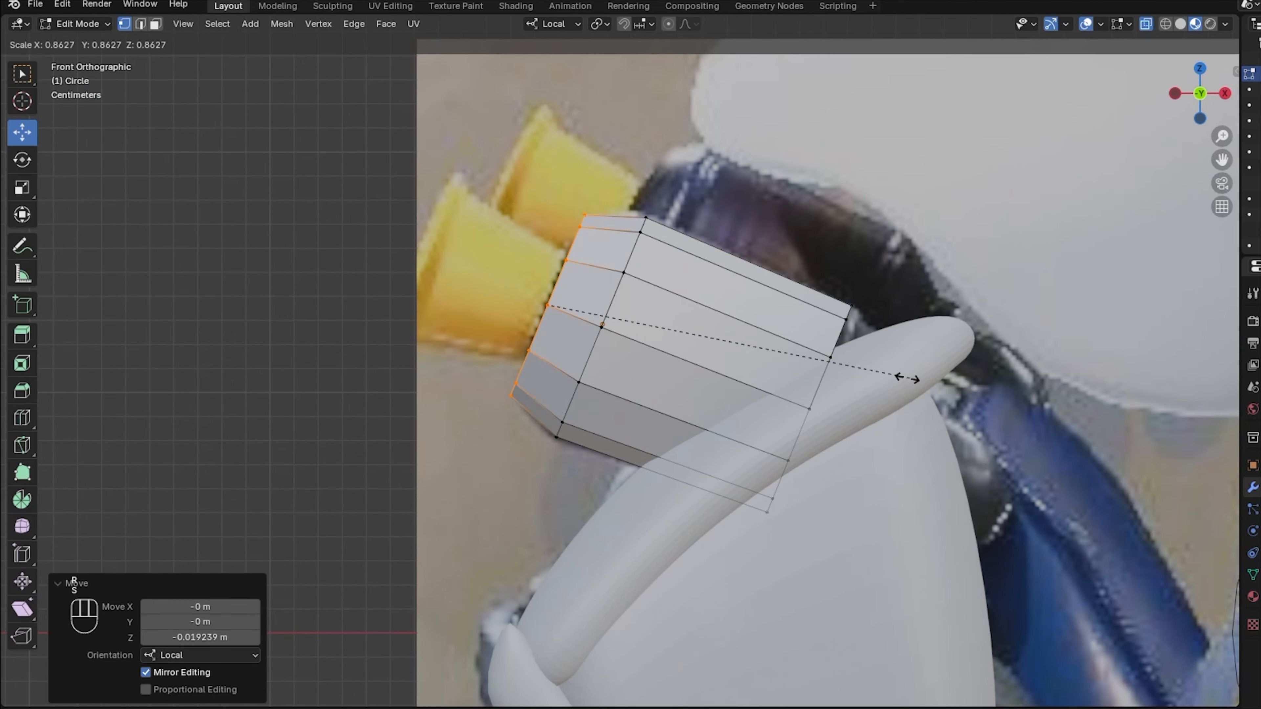
{"action": "left_click", "coordinate": [806, 363]}
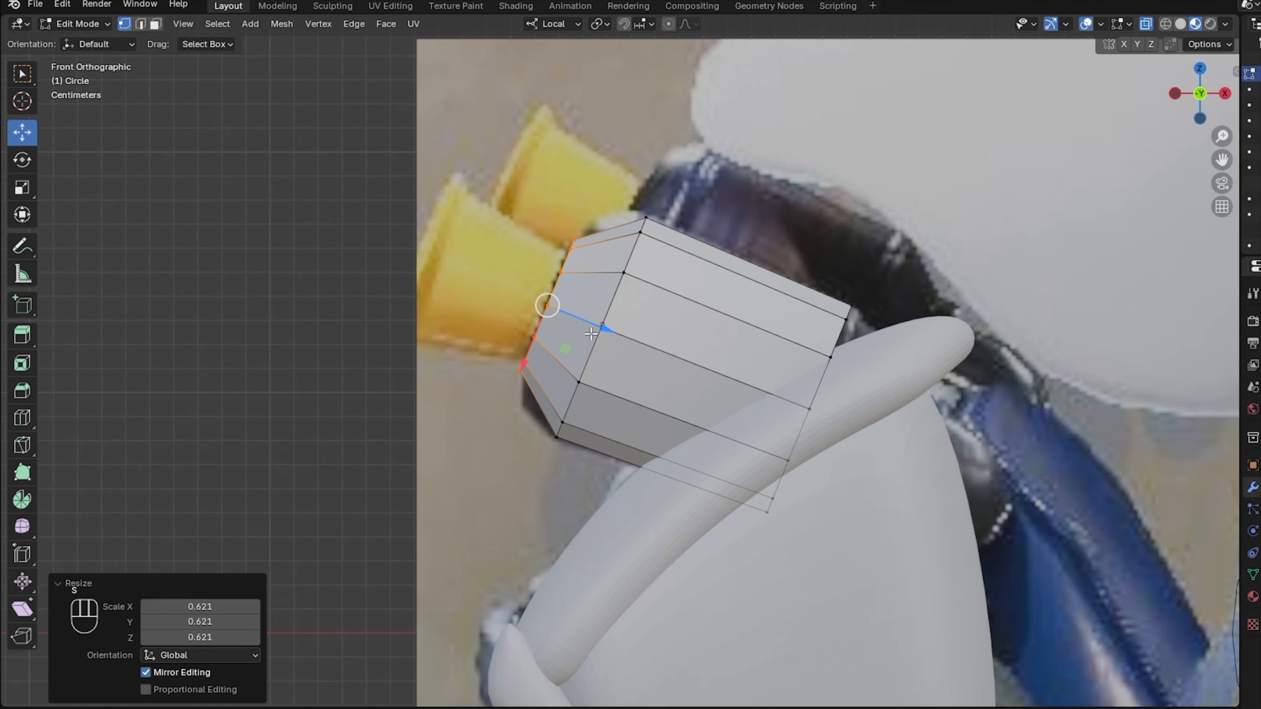
{"action": "key", "text": "s"}
{"action": "left_click", "coordinate": [795, 410]}
Extrude two more rings along the turbine axis, widening the end ring to 1.461.
{"action": "key", "text": "e"}
{"action": "right_click", "coordinate": [790, 408]}
{"action": "left_click_drag", "start_coordinate": [588, 323], "coordinate": [469, 299]}
{"action": "key", "text": "s"}
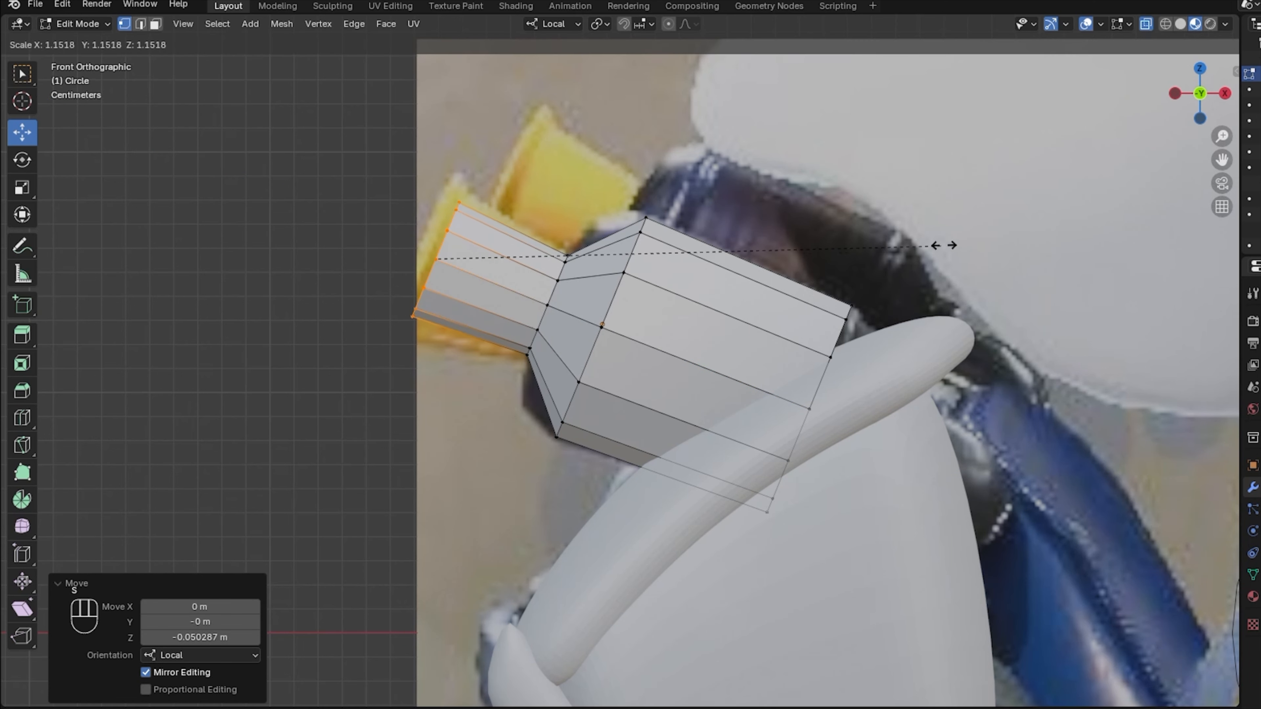
{"action": "left_click", "coordinate": [1072, 199]}
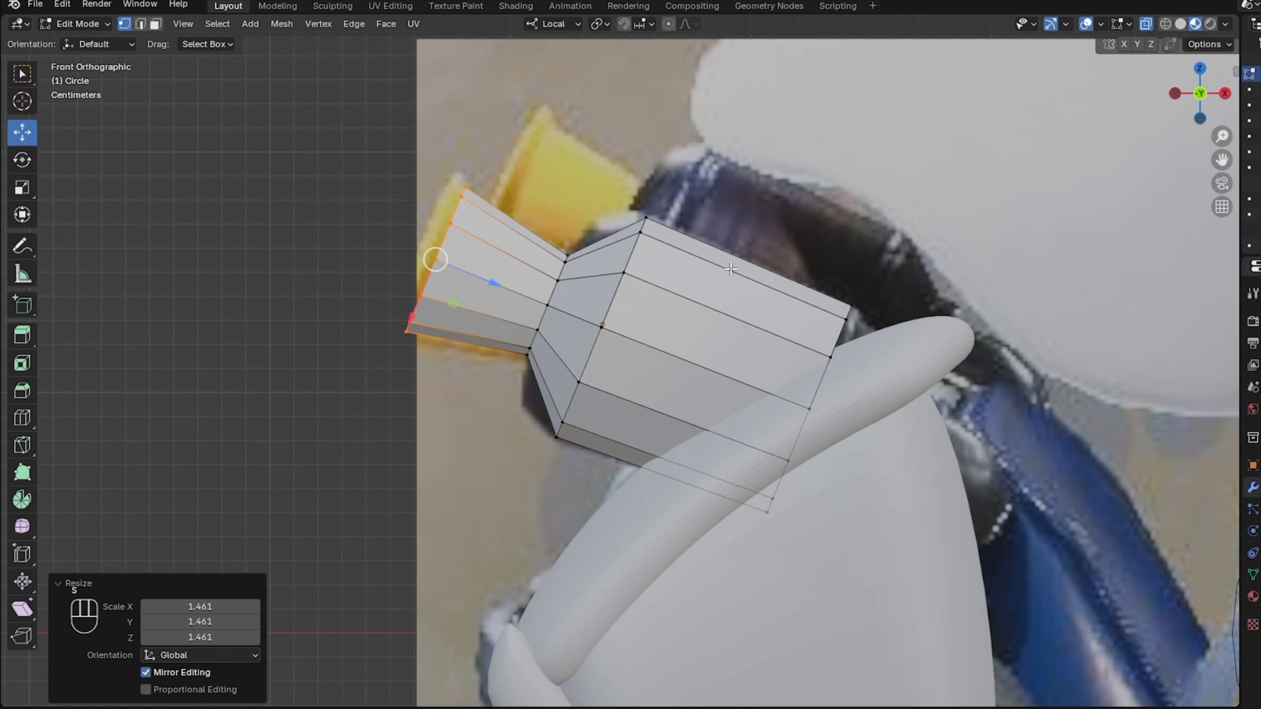
{"action": "key", "text": "e"}
{"action": "right_click", "coordinate": [720, 334]}
{"action": "left_click_drag", "start_coordinate": [491, 277], "coordinate": [461, 287]}
{"action": "left_click", "coordinate": [966, 184]}
{"action": "left_click_drag", "start_coordinate": [1222, 159], "coordinate": [1222, 115]}
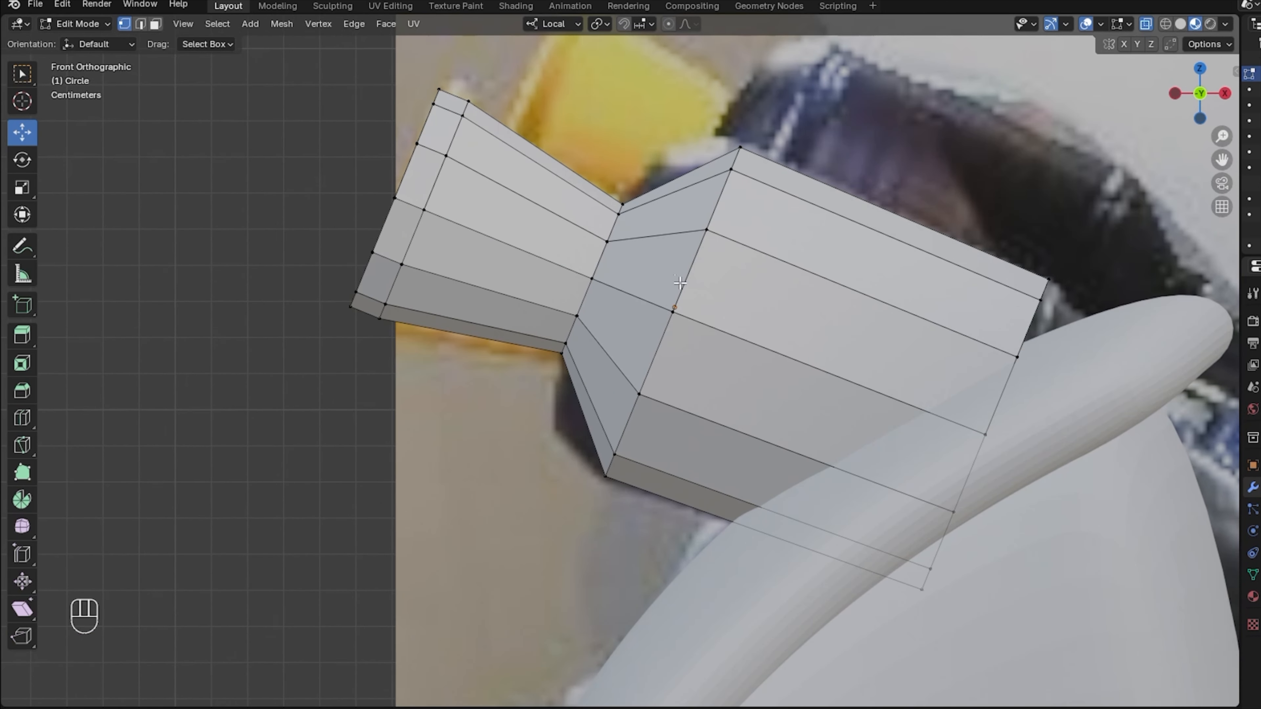
Add a centred edge loop, scale it to 1.251 and bevel it into two loops.
{"action": "key", "text": "ctrl+r"}
{"action": "left_click", "coordinate": [638, 271]}
{"action": "right_click", "coordinate": [633, 268]}
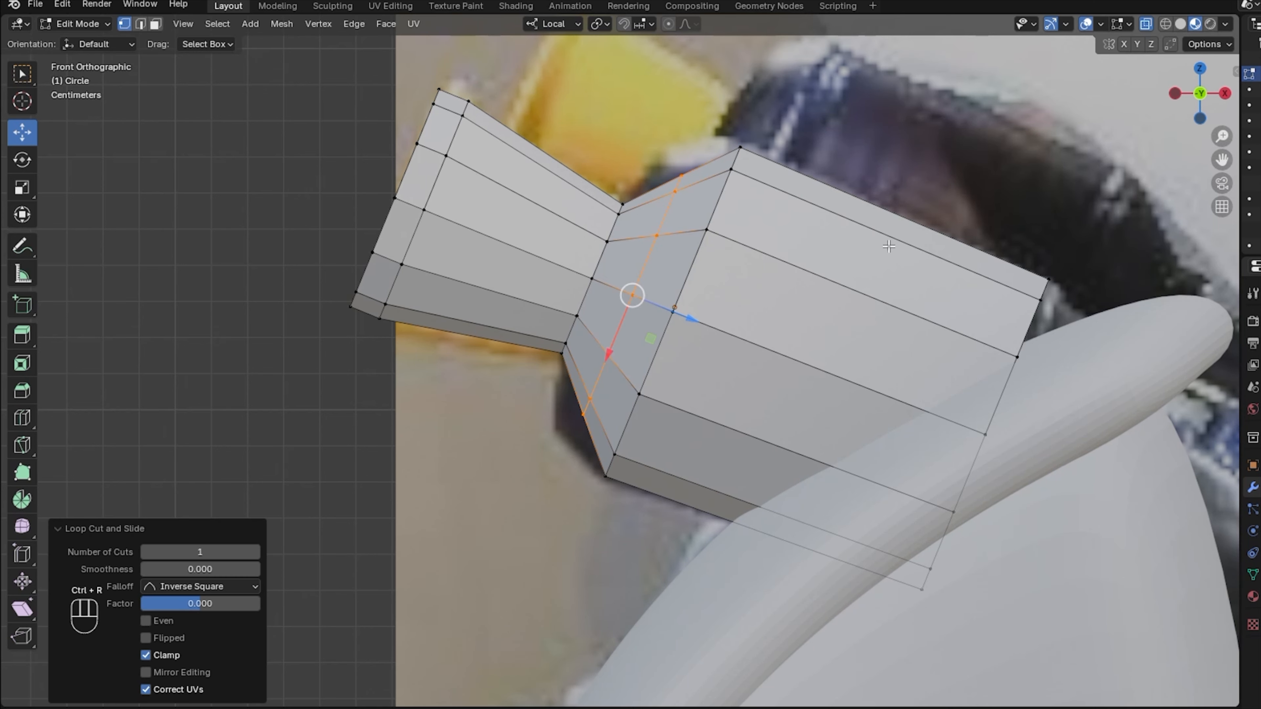
{"action": "key", "text": "s"}
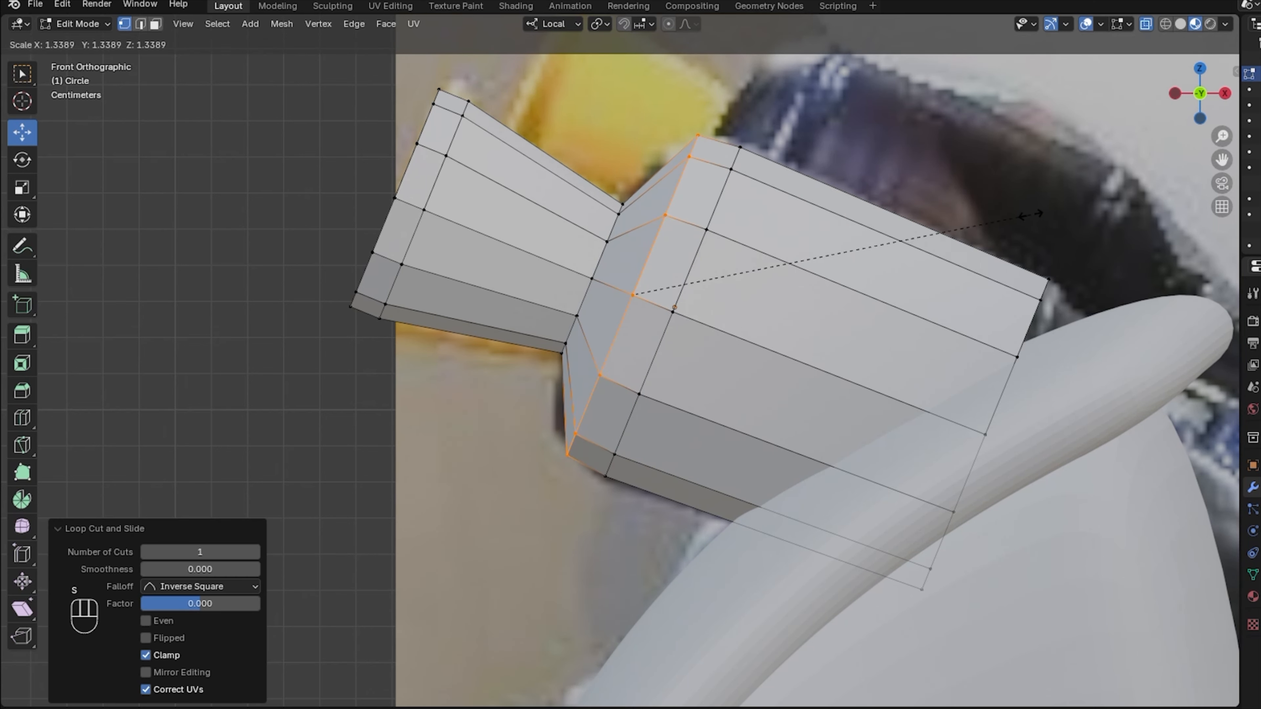
{"action": "left_click", "coordinate": [1006, 221]}
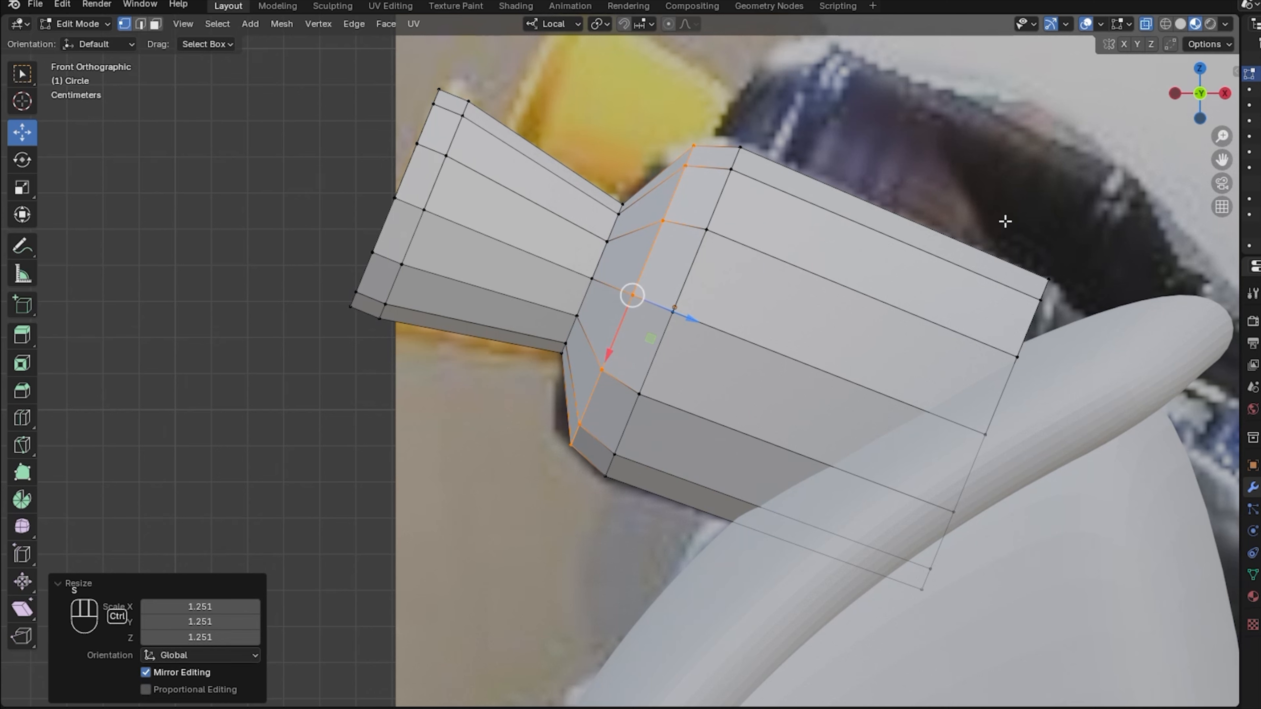
{"action": "key", "text": "ctrl+b"}
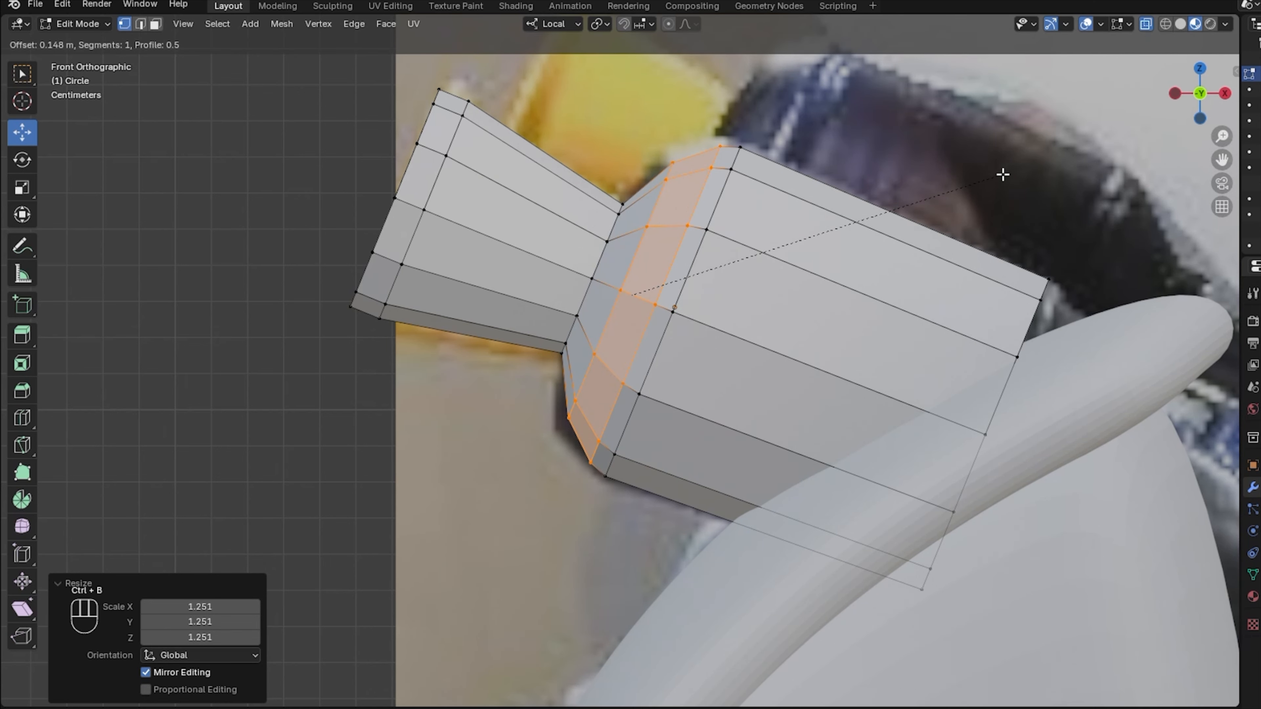
{"action": "left_click", "coordinate": [1002, 175]}
Add a centred loop on the flared left cap, scale it to 1.093, and extrude the right end.
{"action": "key", "text": "ctrl+r"}
{"action": "left_click", "coordinate": [408, 205]}
{"action": "right_click", "coordinate": [408, 204]}
{"action": "key", "text": "s"}
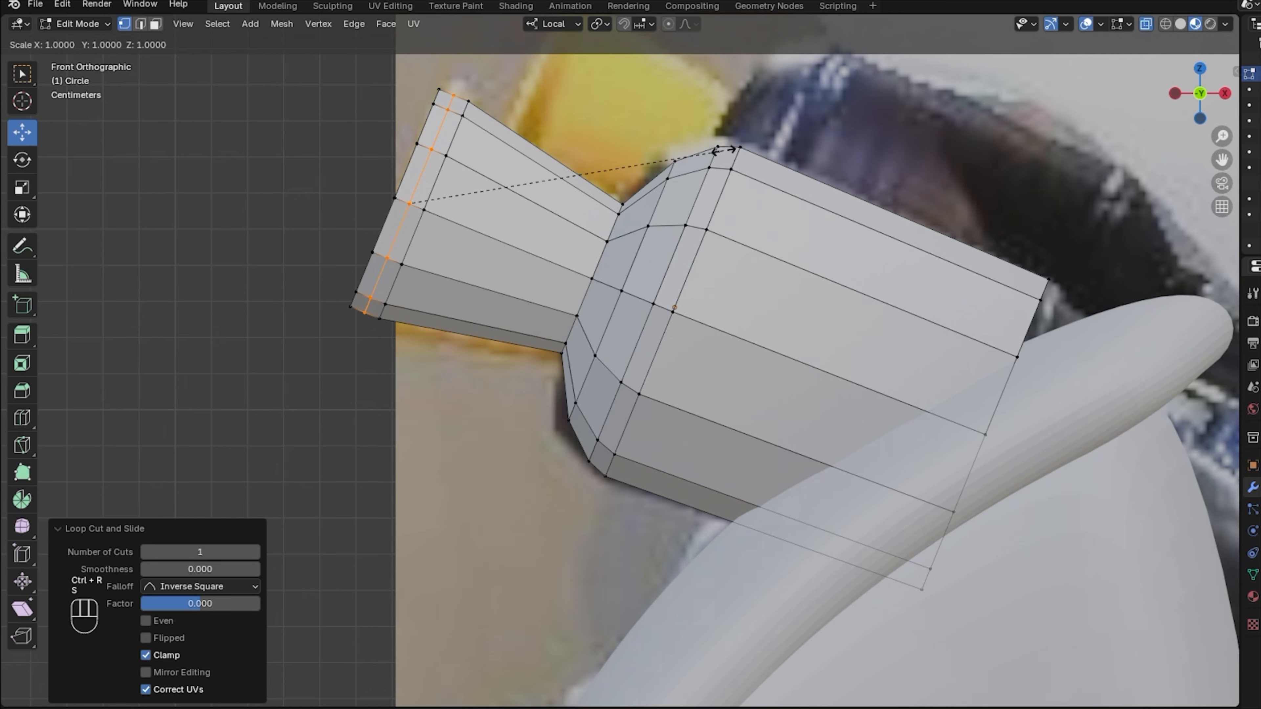
{"action": "left_click", "coordinate": [750, 131]}
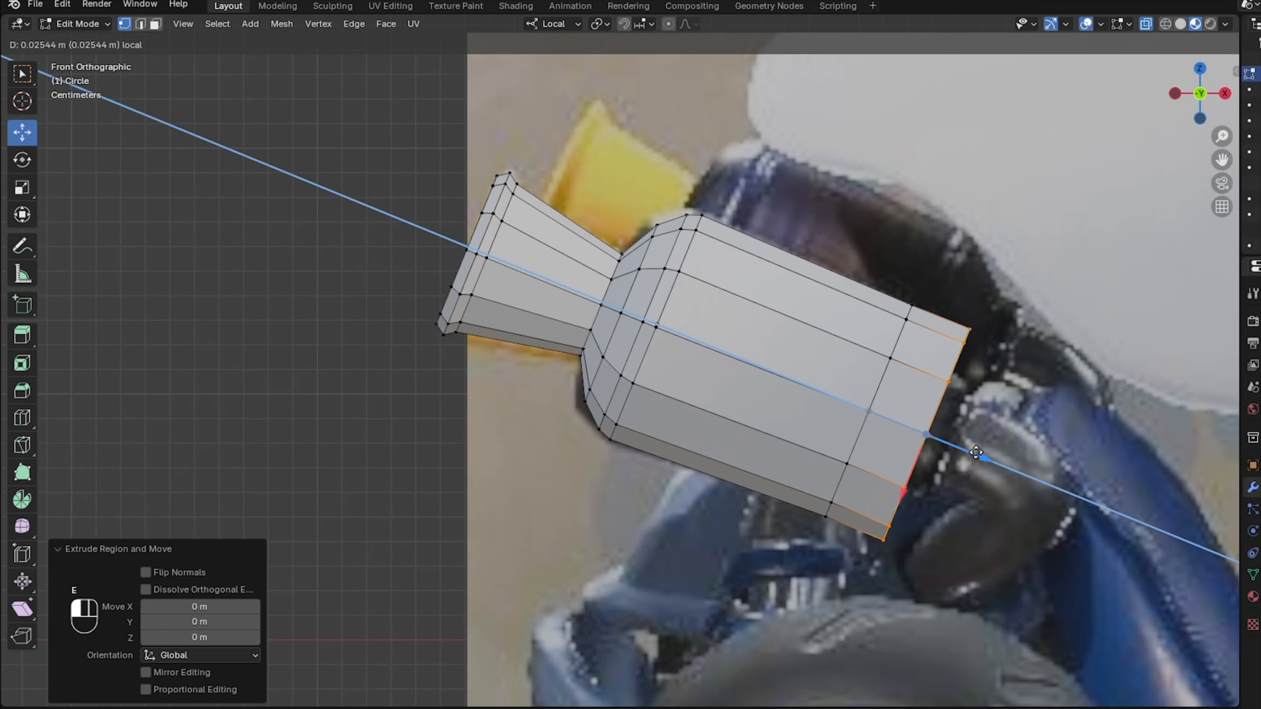
{"action": "left_click", "coordinate": [1002, 462]}
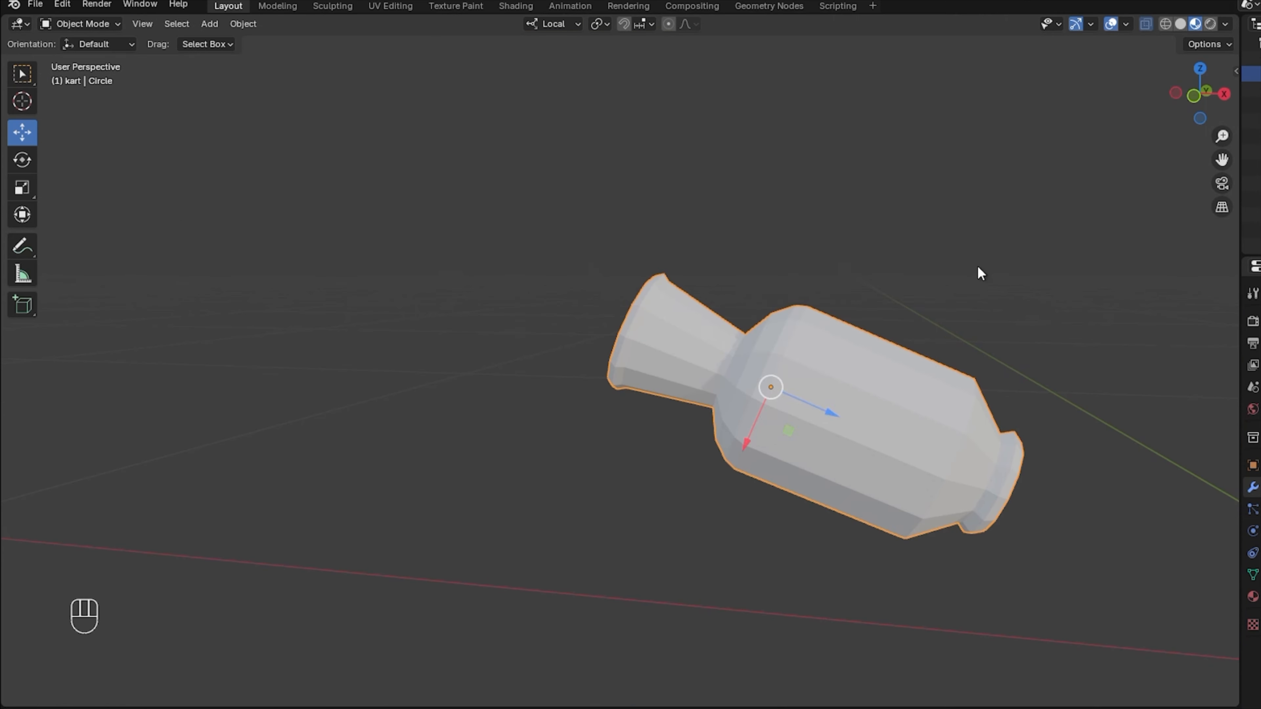
Shade the turbine smooth, add a Subdivision Surface modifier, and add supporting edge loops near the flared end.
{"action": "right_click", "coordinate": [804, 179]}
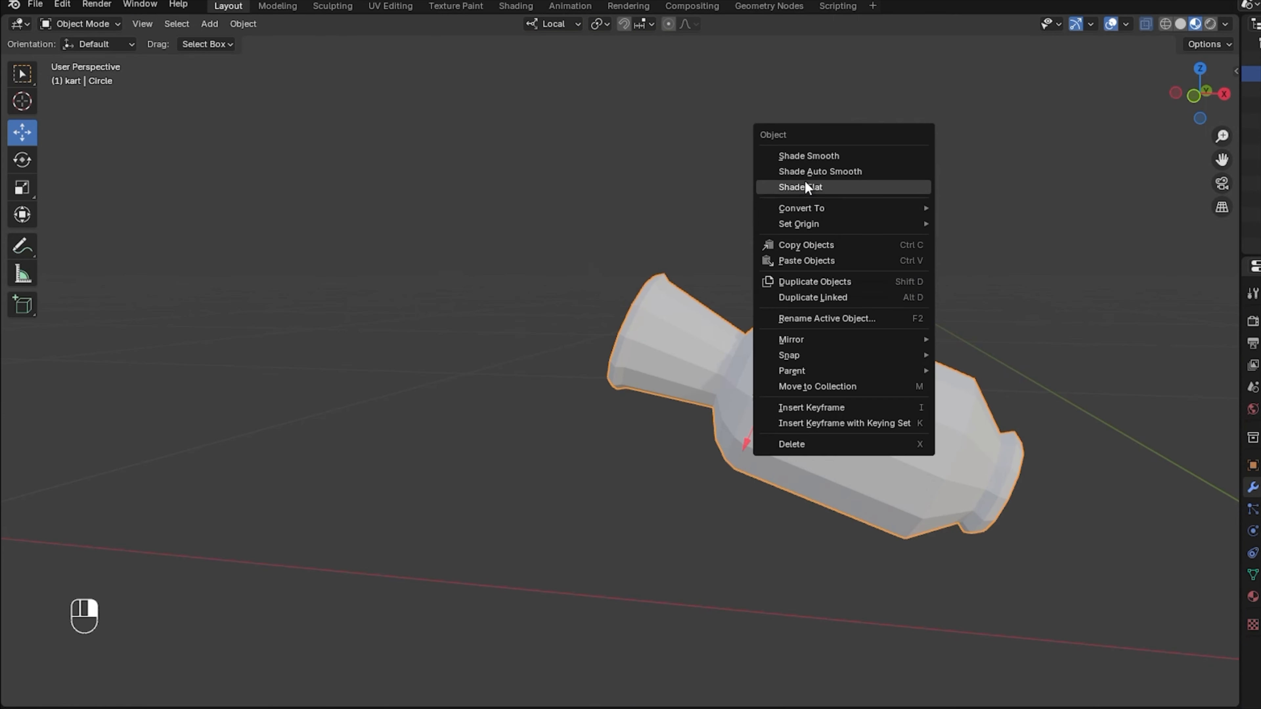
{"action": "left_click", "coordinate": [804, 155]}
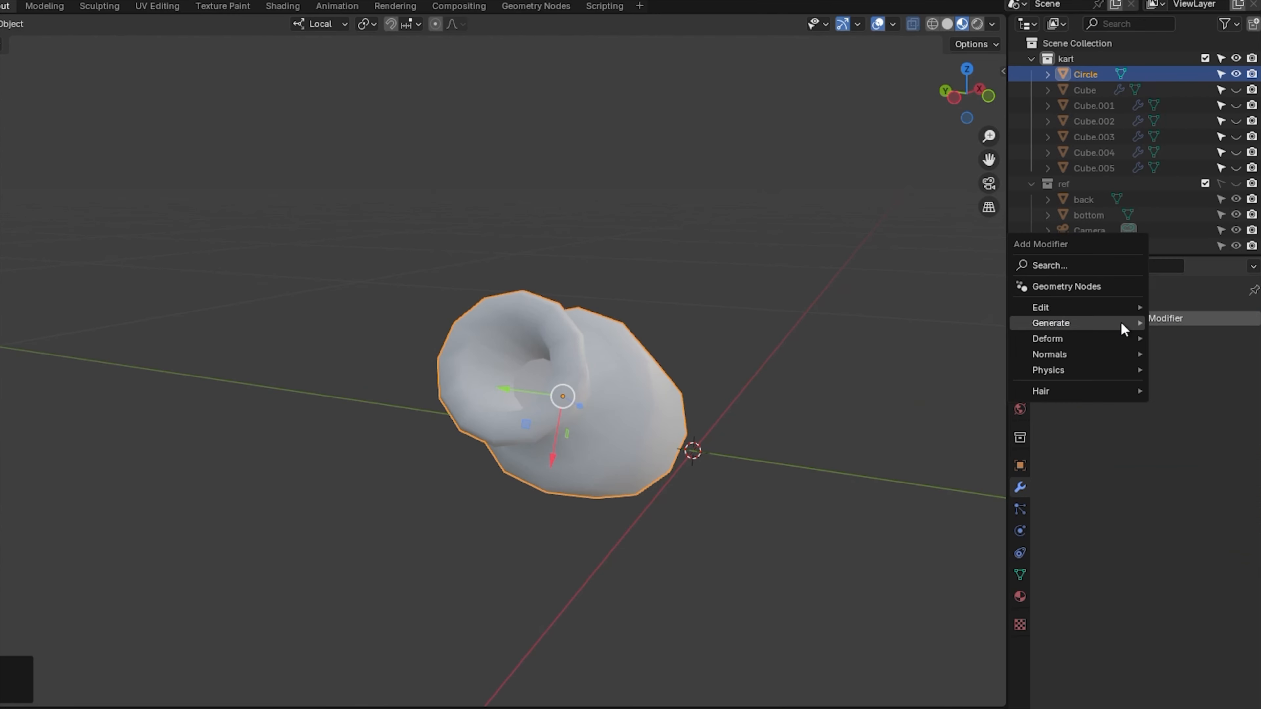
{"action": "mouse_move", "coordinate": [1121, 321]}
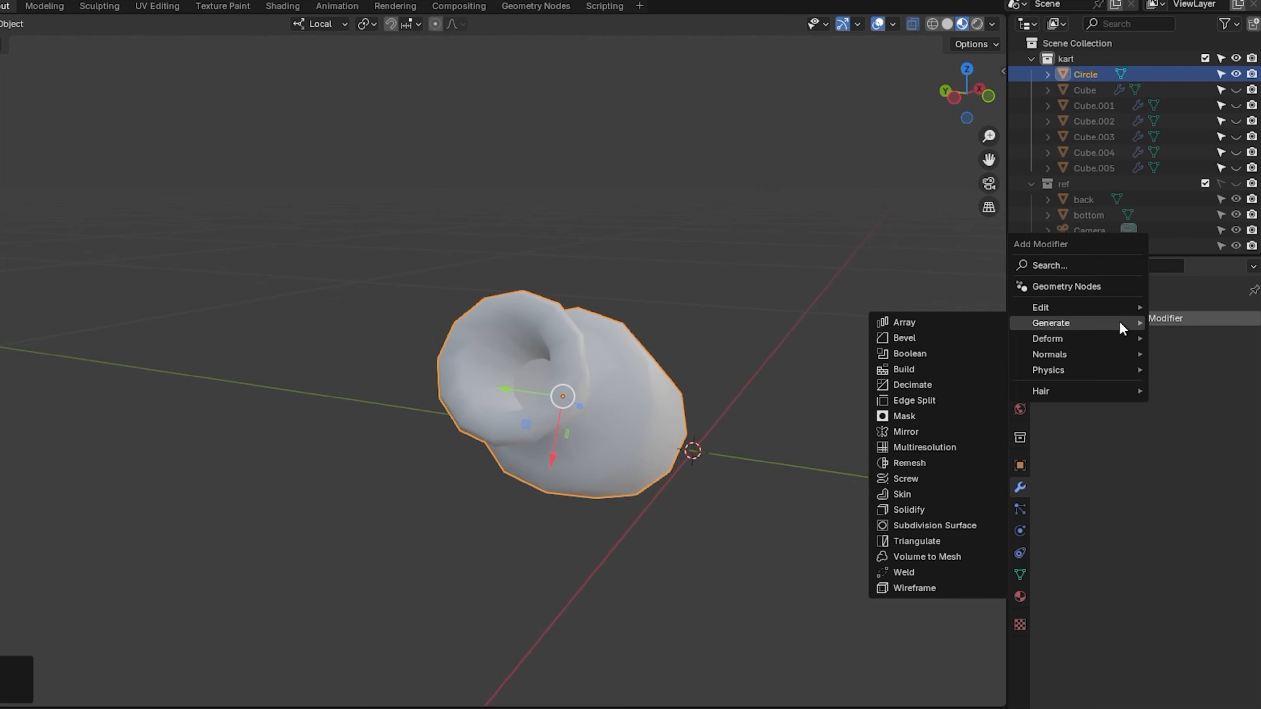
{"action": "left_click", "coordinate": [922, 526]}
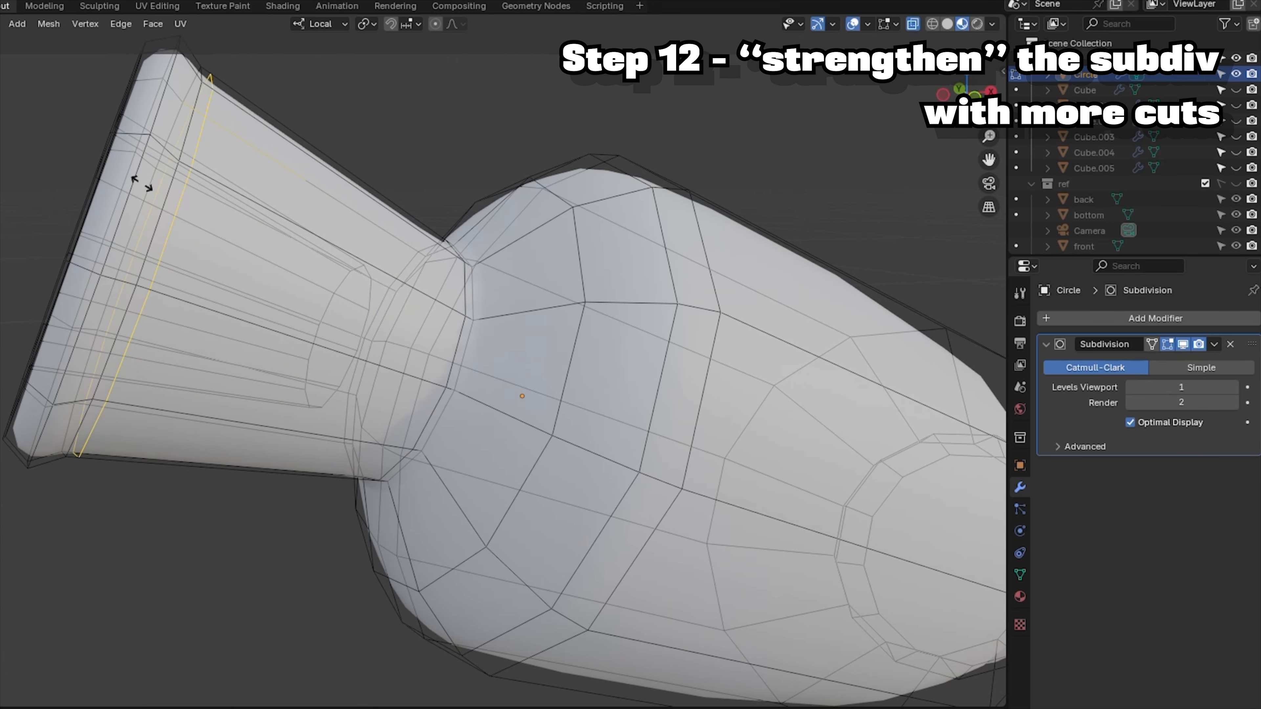
{"action": "left_click", "coordinate": [137, 183]}
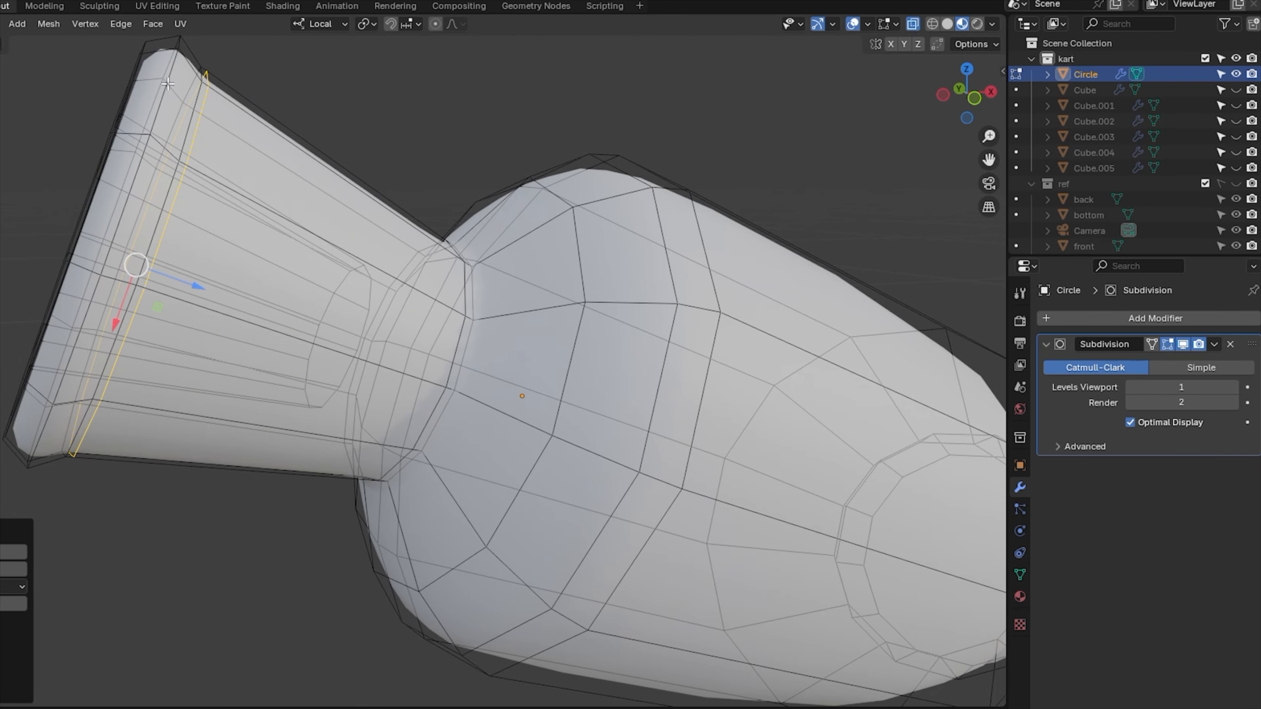
{"action": "key", "text": "ctrl+r"}
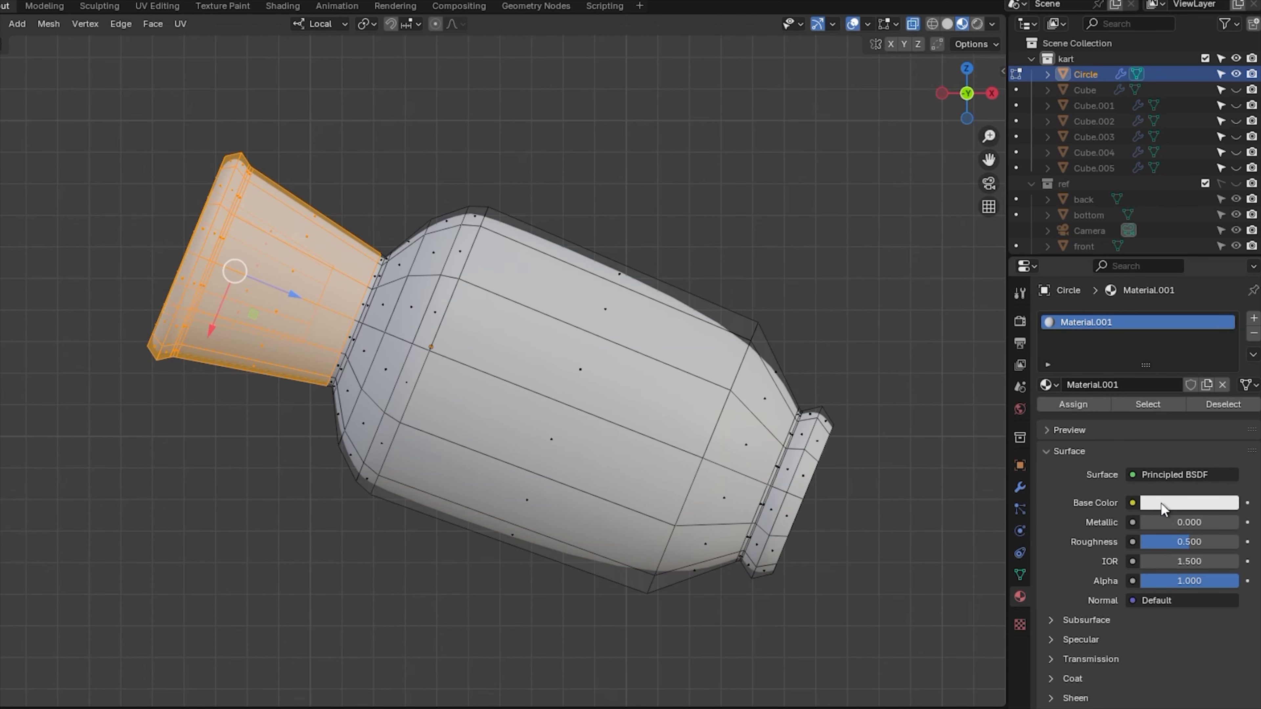
Make the turbine material black, then add a yellow material for the flared cone and neck ring.
{"action": "left_click", "coordinate": [1162, 503]}
{"action": "left_click_drag", "start_coordinate": [1224, 342], "coordinate": [1223, 397]}
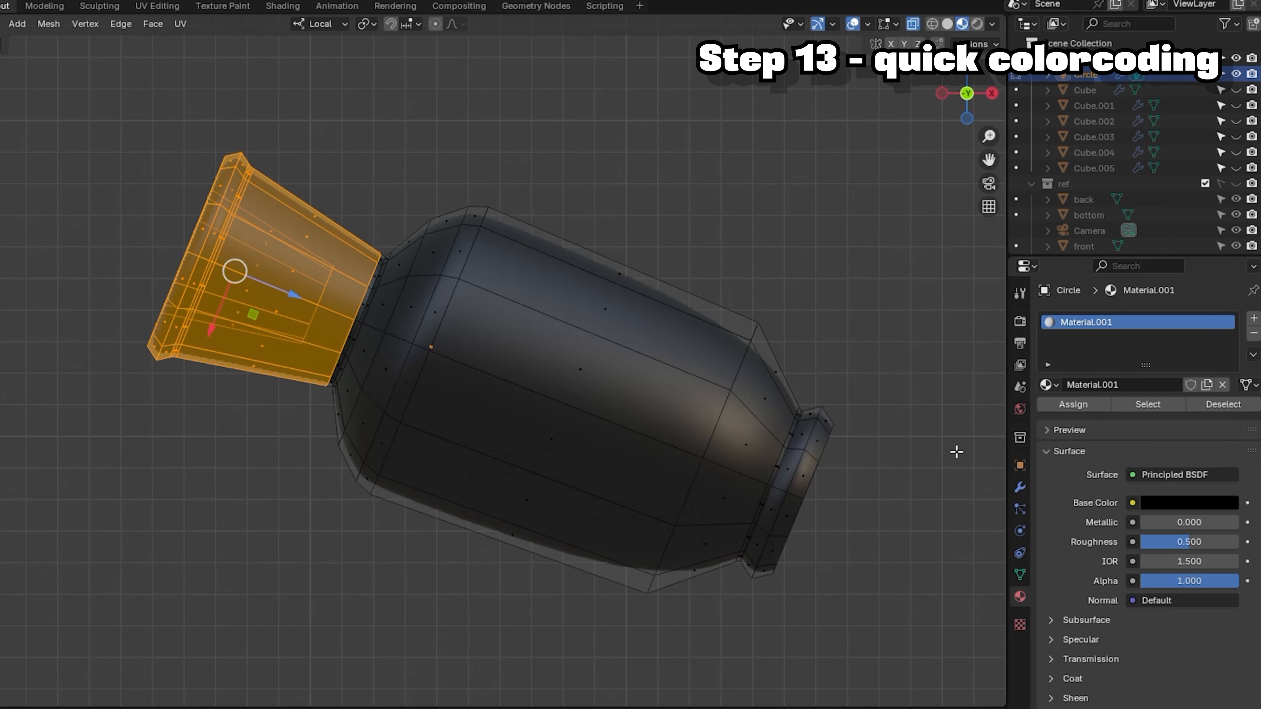
{"action": "left_click", "coordinate": [1254, 318]}
{"action": "left_click", "coordinate": [1144, 420]}
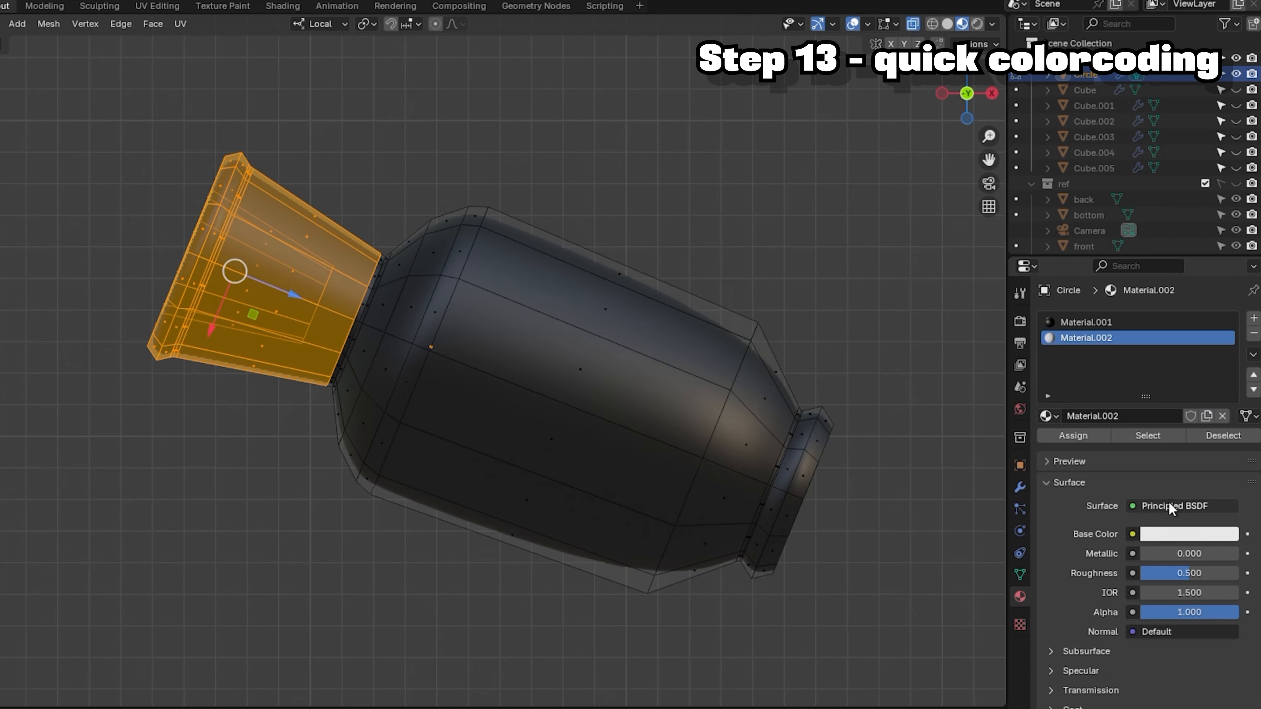
{"action": "left_click", "coordinate": [1166, 533]}
{"action": "left_click", "coordinate": [1095, 395]}
{"action": "left_click", "coordinate": [1074, 436]}
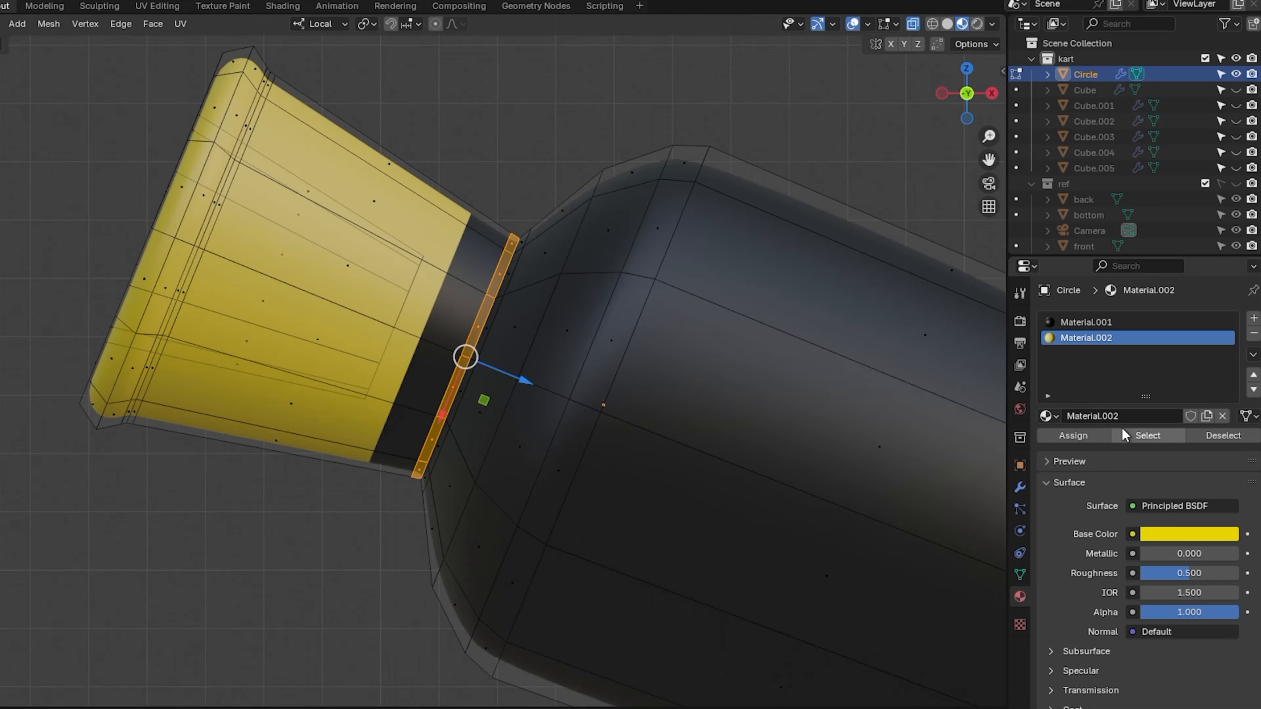
{"action": "left_click", "coordinate": [1095, 437]}
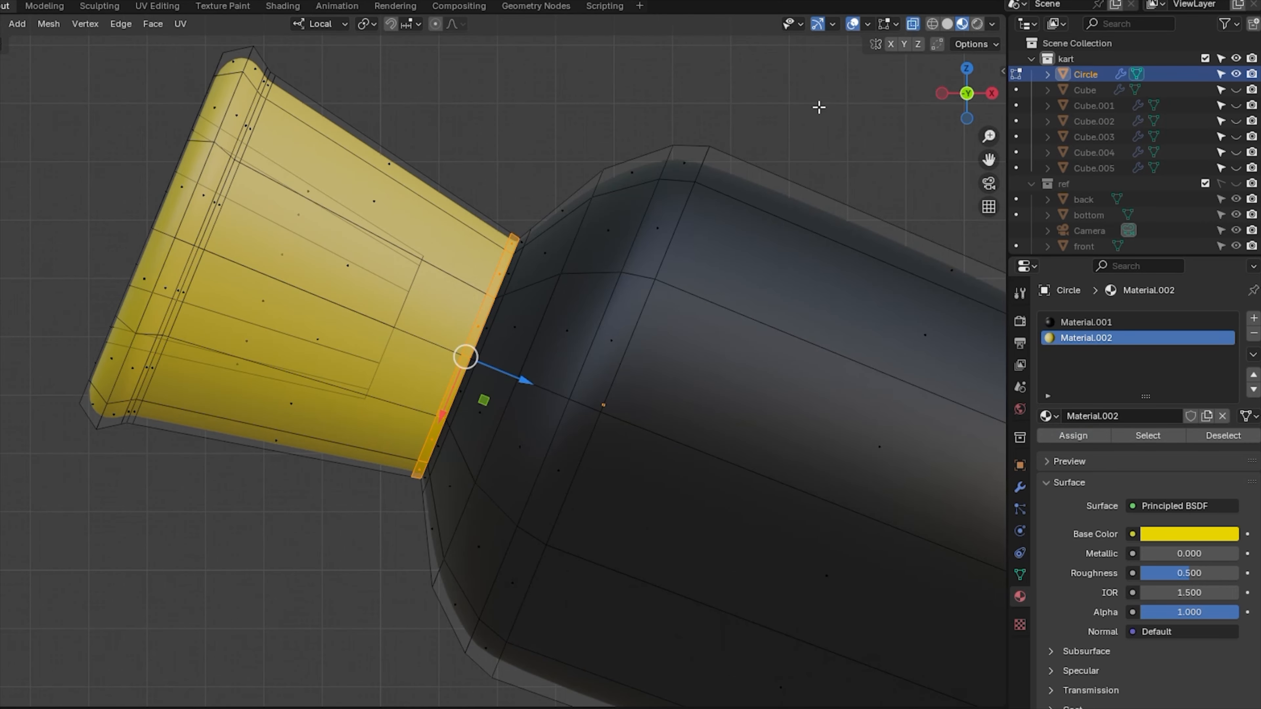
Give the ring's inner cone faces the black material and unhide the kart body objects.
{"action": "left_click", "coordinate": [853, 25]}
{"action": "left_click_drag", "start_coordinate": [965, 104], "coordinate": [963, 106]}
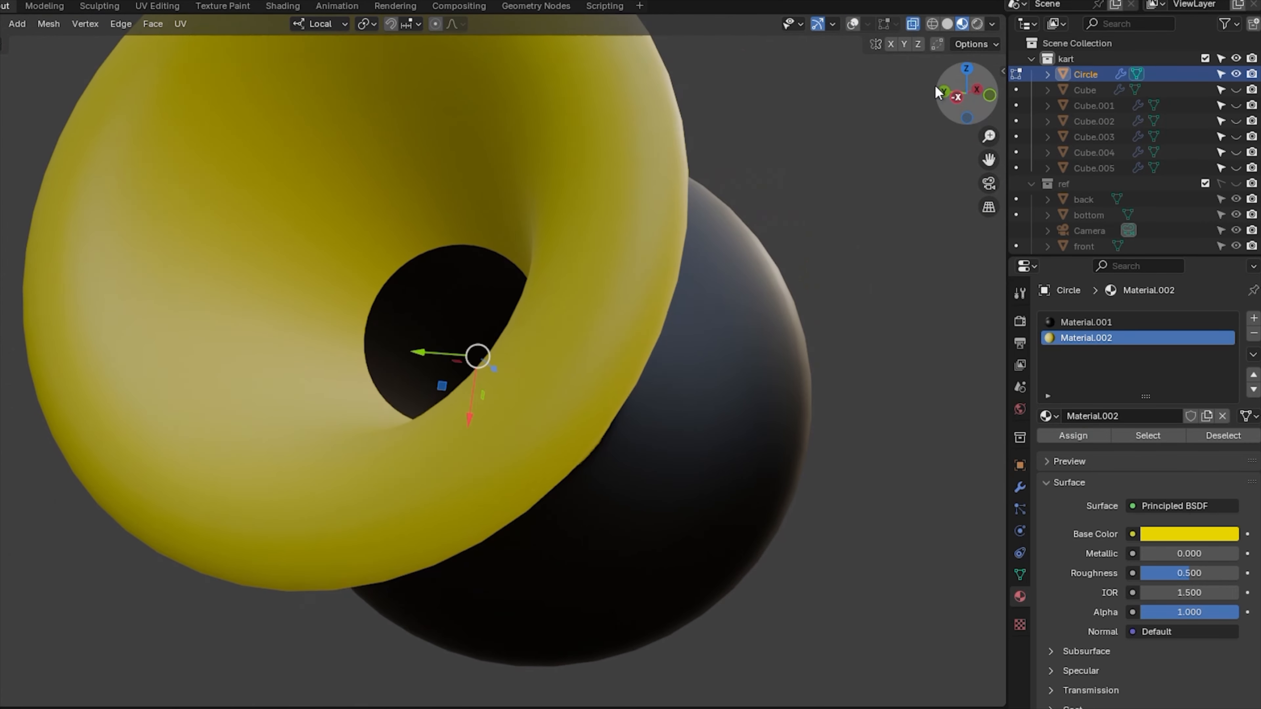
{"action": "left_click", "coordinate": [853, 25]}
{"action": "left_click", "coordinate": [613, 307], "text": "alt+shift"}
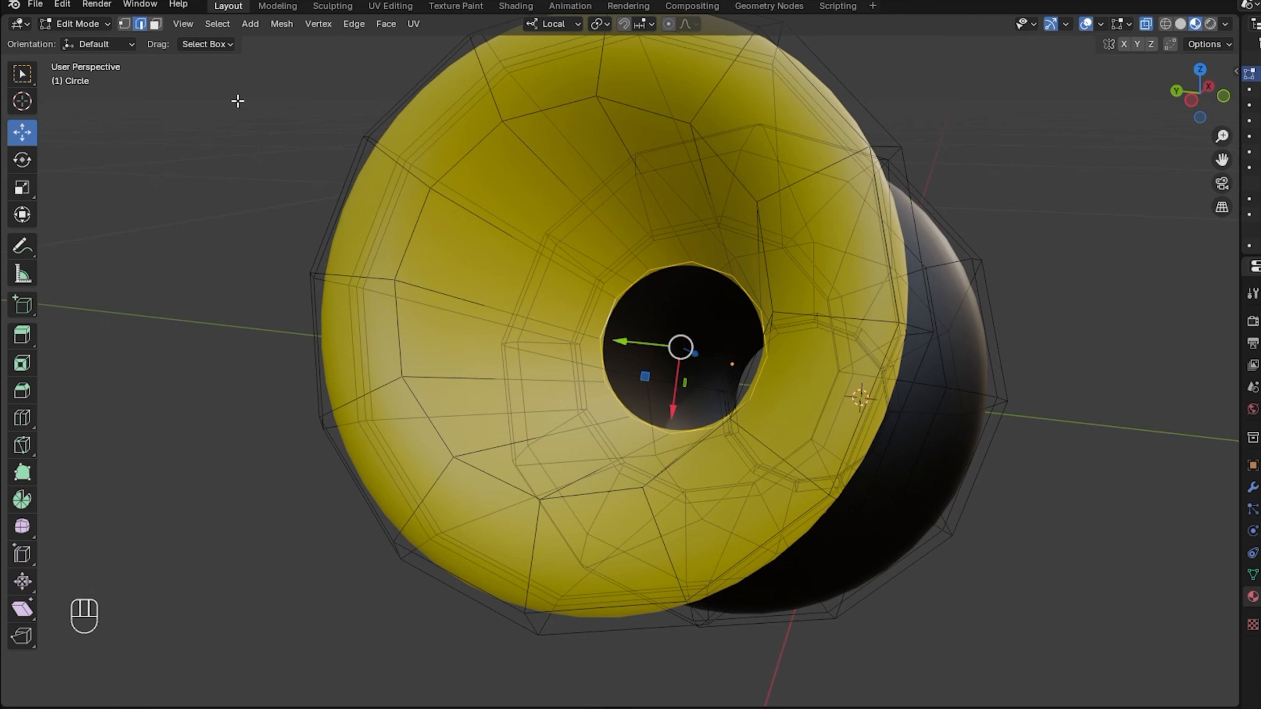
{"action": "left_click", "coordinate": [161, 23]}
{"action": "left_click", "coordinate": [1081, 323]}
{"action": "left_click", "coordinate": [1073, 435]}
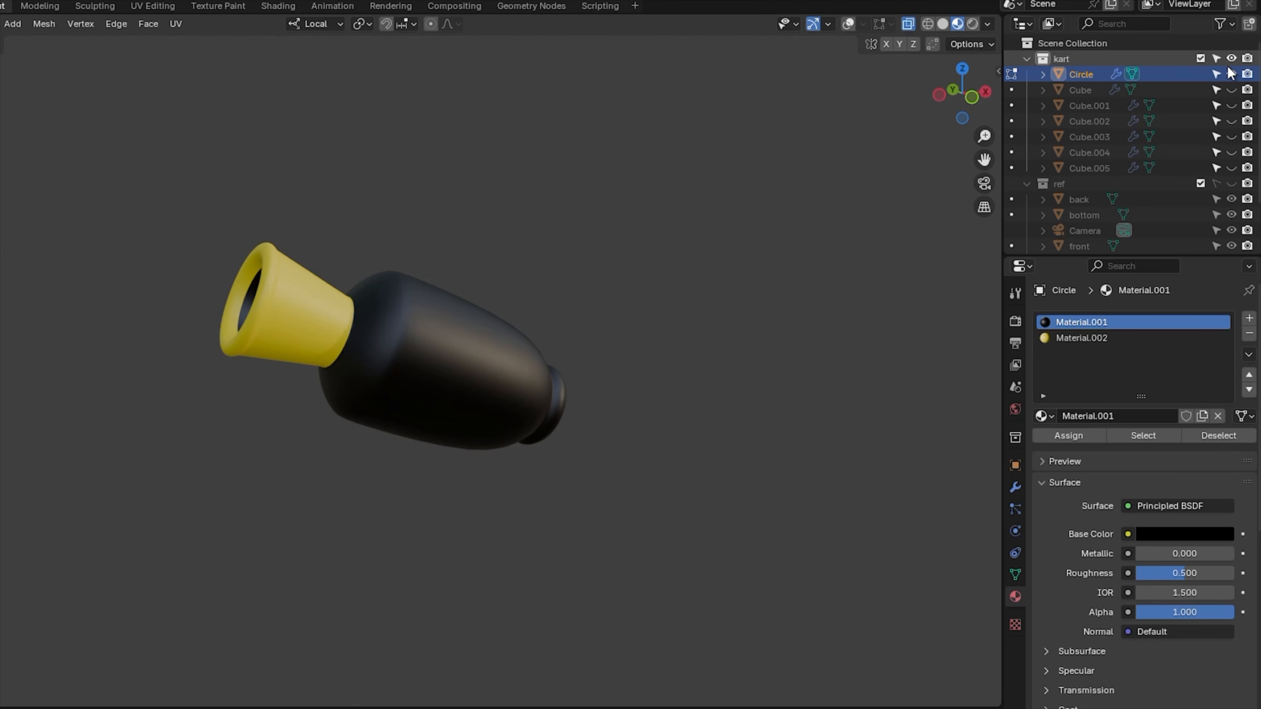
{"action": "left_click_drag", "start_coordinate": [1232, 90], "coordinate": [1229, 134]}
{"action": "left_click", "coordinate": [92, 25]}
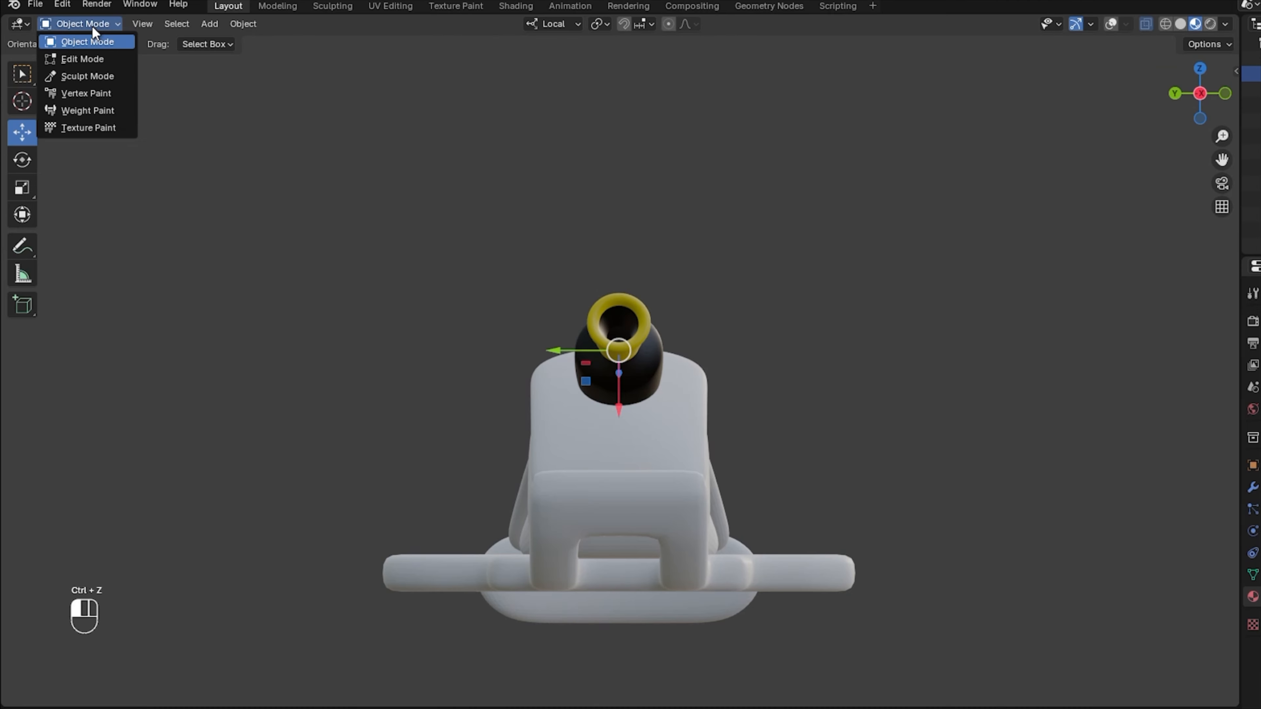
Select the whole turbine mesh and move it sideways and down beside the seat.
{"action": "left_click", "coordinate": [81, 60]}
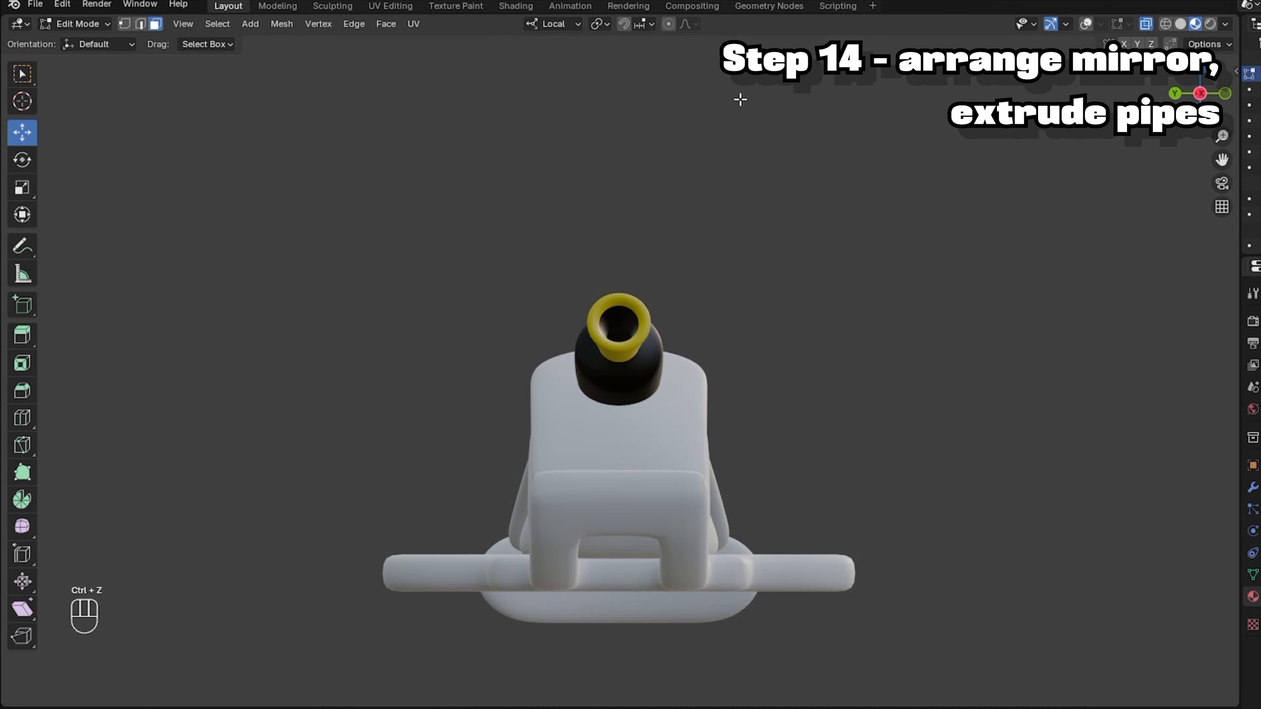
{"action": "left_click", "coordinate": [1084, 24]}
{"action": "left_click", "coordinate": [218, 24]}
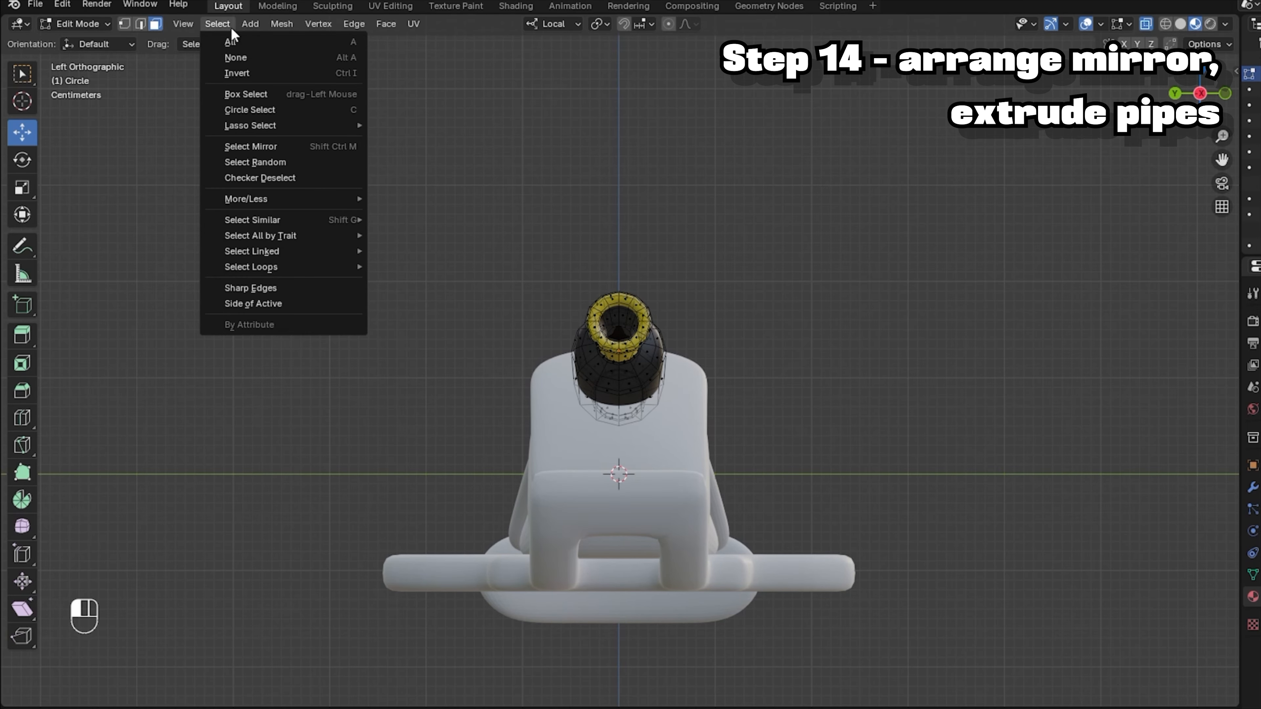
{"action": "key", "text": "a"}
{"action": "left_click_drag", "start_coordinate": [556, 351], "coordinate": [731, 357]}
{"action": "mouse_move", "coordinate": [771, 415]}
{"action": "left_mouse_down"}
{"action": "mouse_move", "coordinate": [738, 471]}
{"action": "mouse_move", "coordinate": [766, 405]}
{"action": "left_mouse_up"}
Add a Mirror modifier on the Y axis to copy the turbine to the kart's other side.
{"action": "key", "text": "KP_1"}
{"action": "left_click", "coordinate": [1176, 93]}
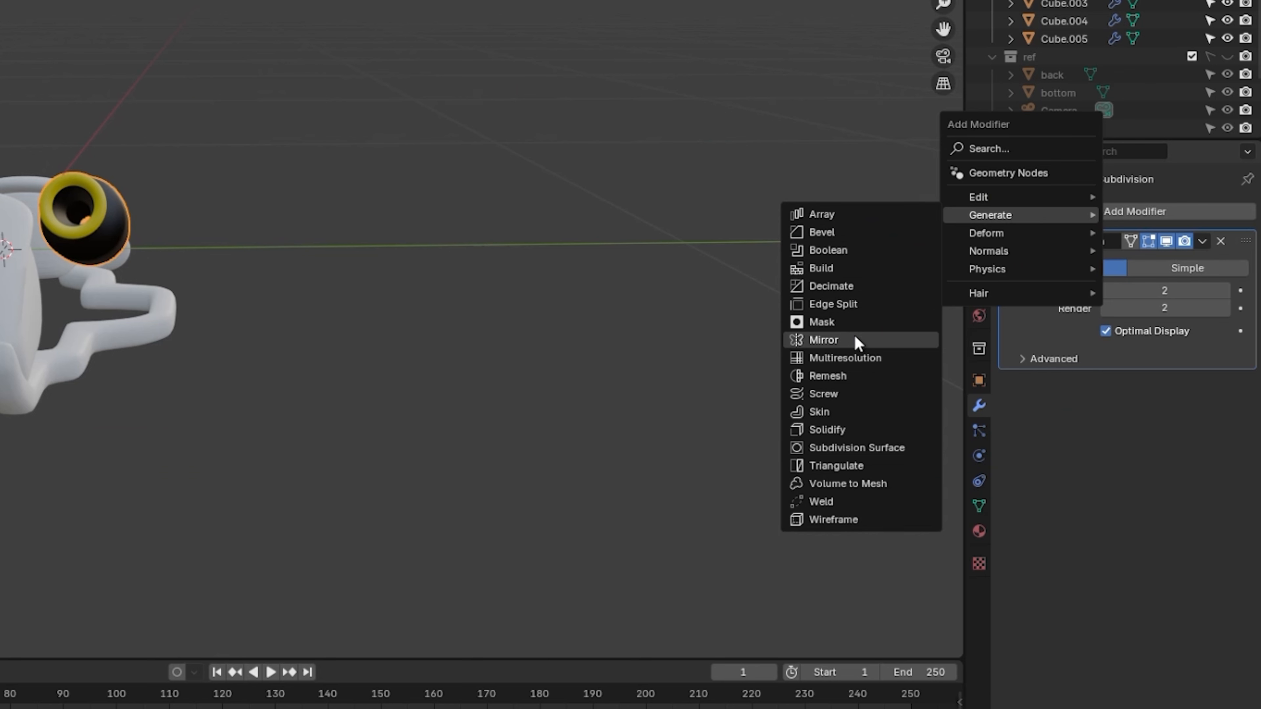
{"action": "left_click", "coordinate": [858, 343]}
{"action": "left_click", "coordinate": [1152, 432]}
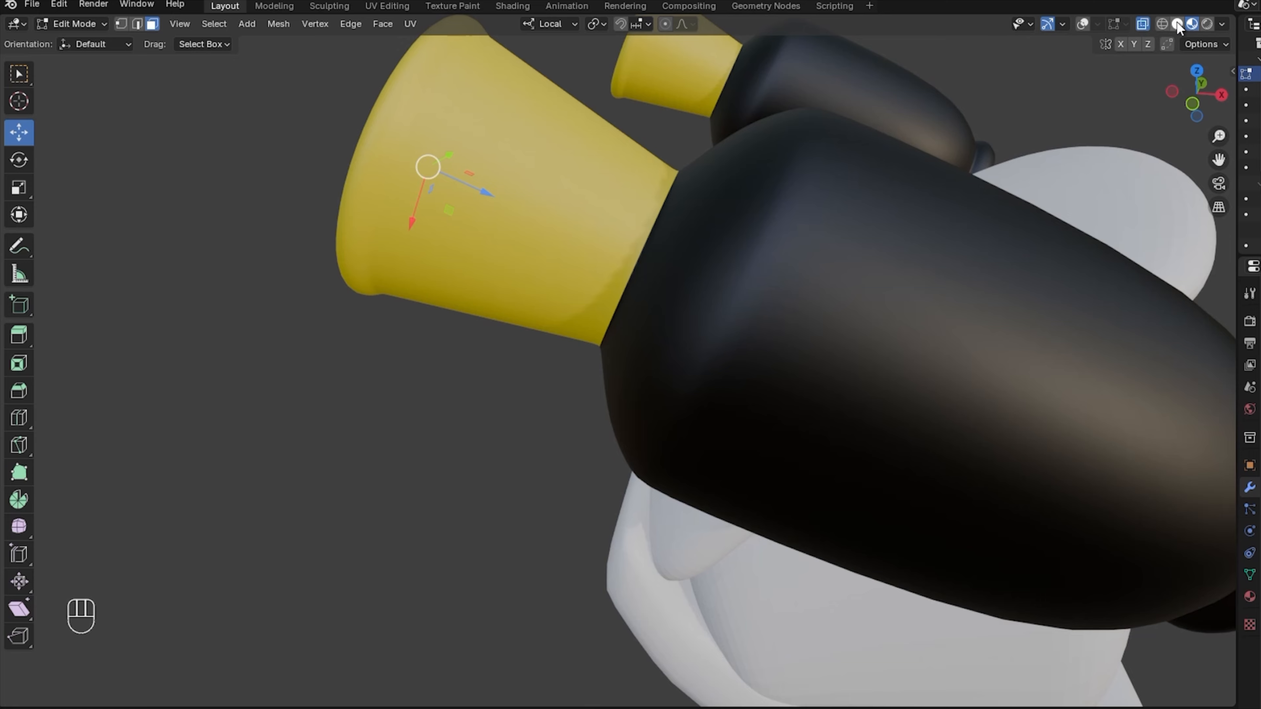
In see-through front view, extrude a bent pipe from the turbine's rear end.
{"action": "left_click", "coordinate": [1177, 23]}
{"action": "key", "text": "alt+z"}
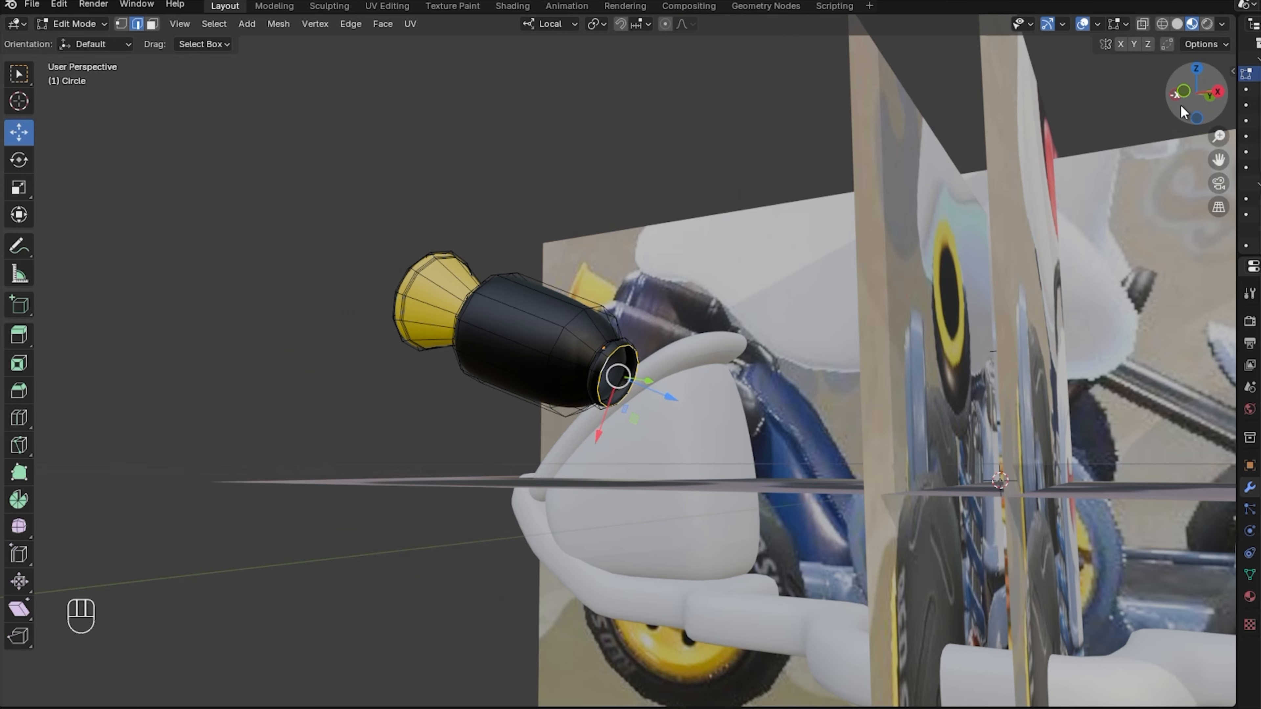
{"action": "left_click", "coordinate": [1183, 93]}
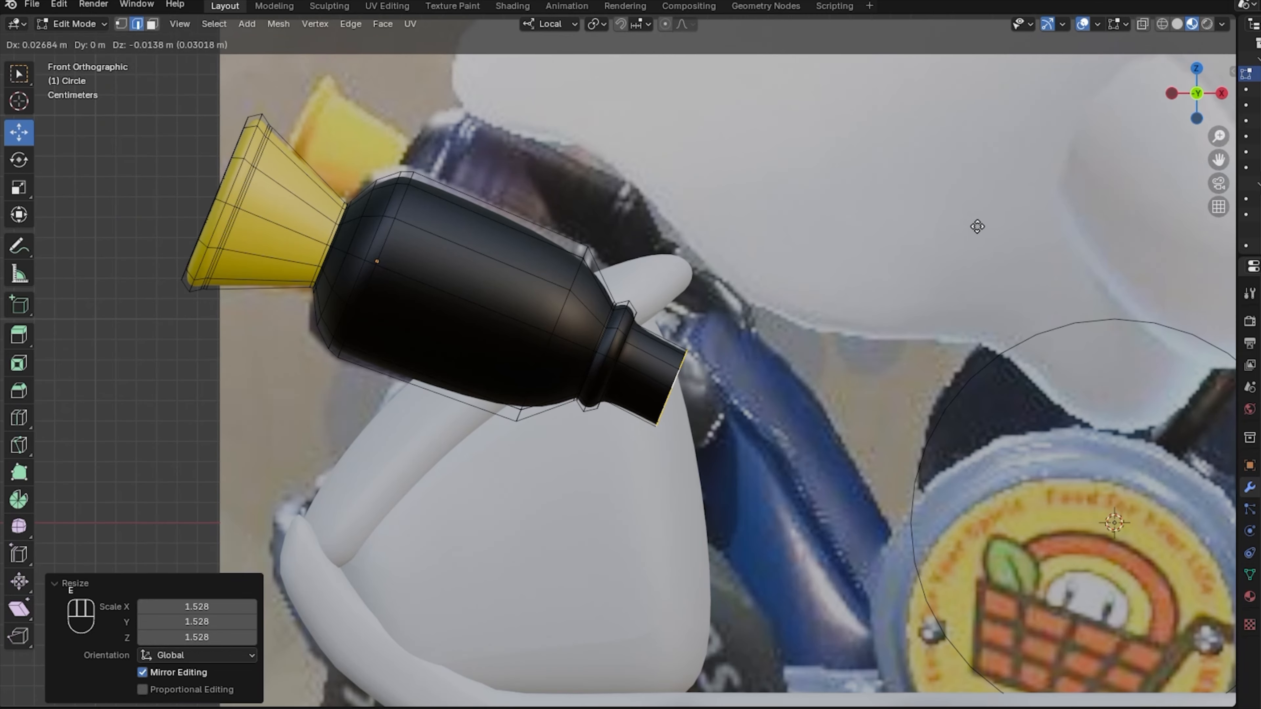
{"action": "key", "text": "e"}
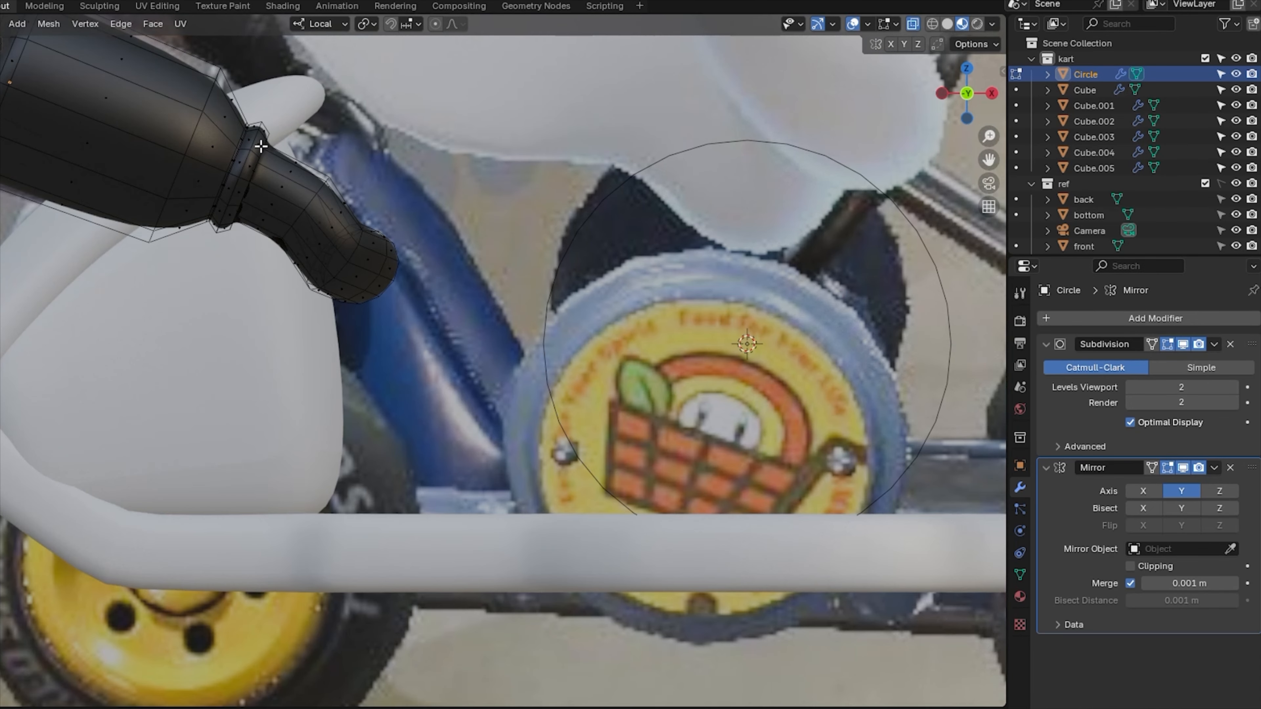
Give the pipe's vertices a new grey material in a third slot.
{"action": "left_click_drag", "start_coordinate": [260, 146], "coordinate": [469, 378]}
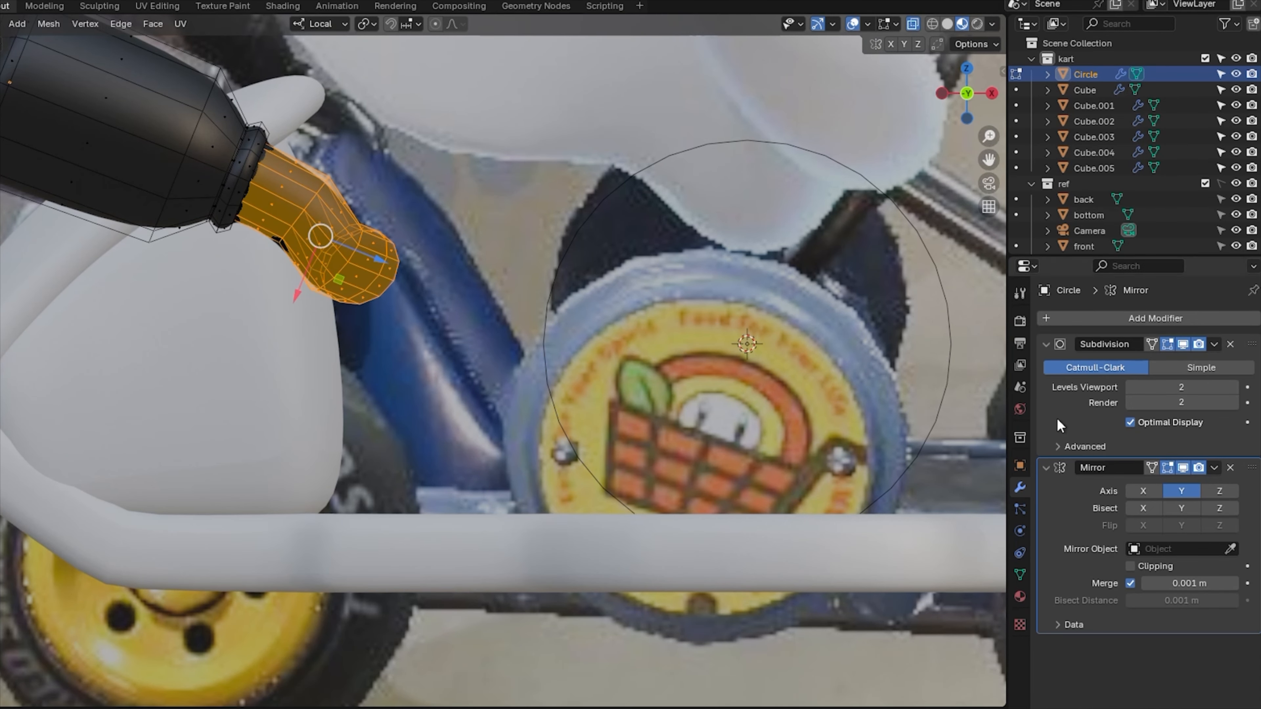
{"action": "left_click", "coordinate": [1020, 597]}
{"action": "left_click", "coordinate": [1254, 317]}
{"action": "left_click", "coordinate": [1073, 416]}
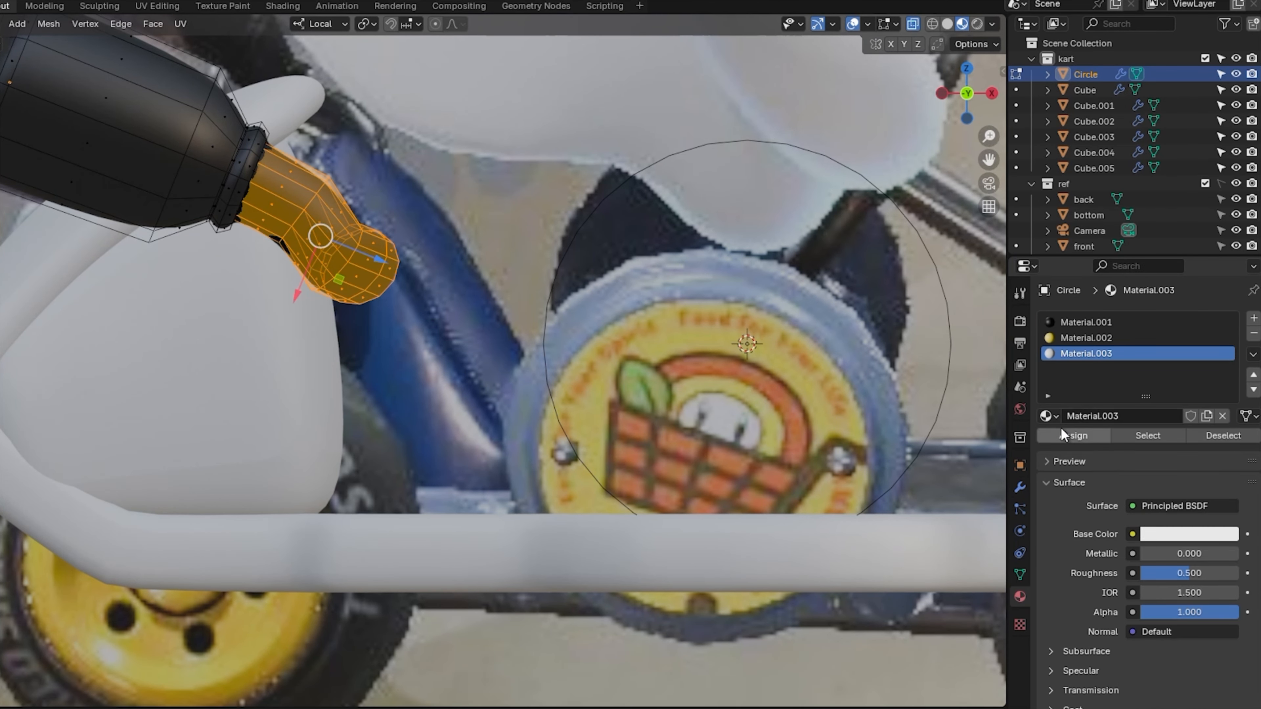
{"action": "left_click", "coordinate": [1158, 534]}
{"action": "left_click_drag", "start_coordinate": [1222, 350], "coordinate": [1222, 402]}
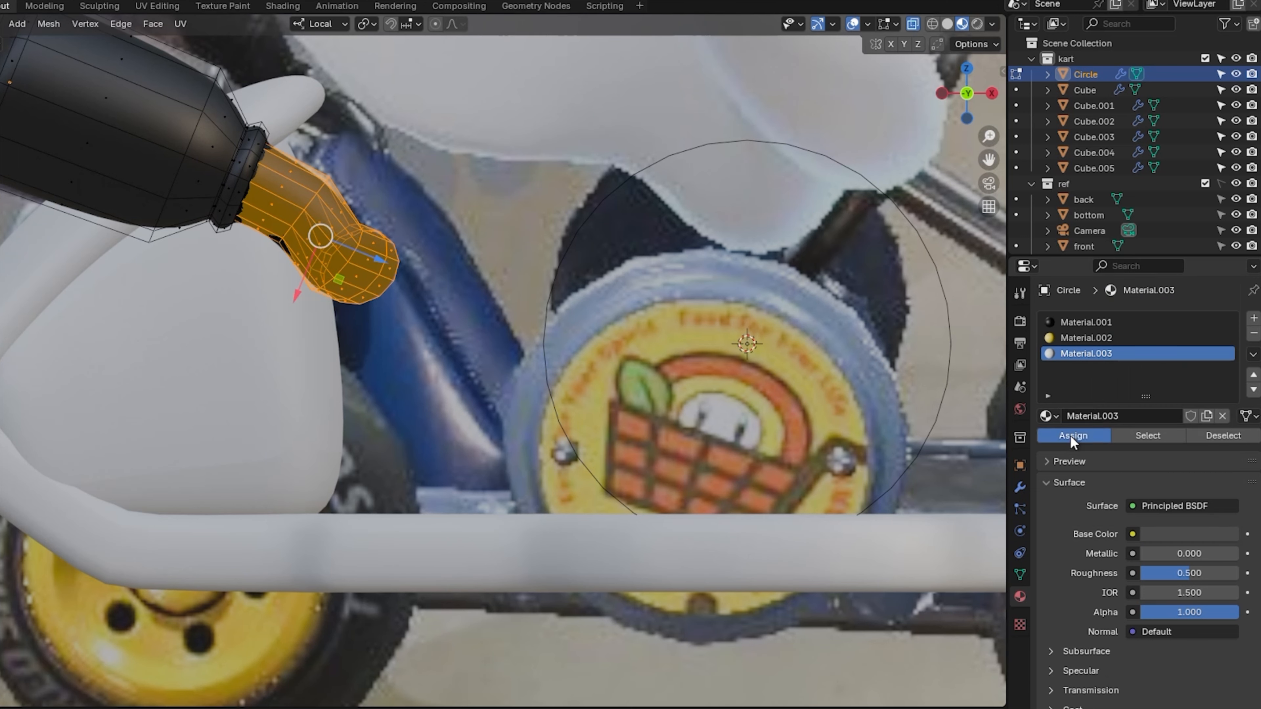
{"action": "key", "text": "Tab"}
{"action": "left_click", "coordinate": [1189, 534]}
{"action": "left_click_drag", "start_coordinate": [1225, 400], "coordinate": [1226, 338]}
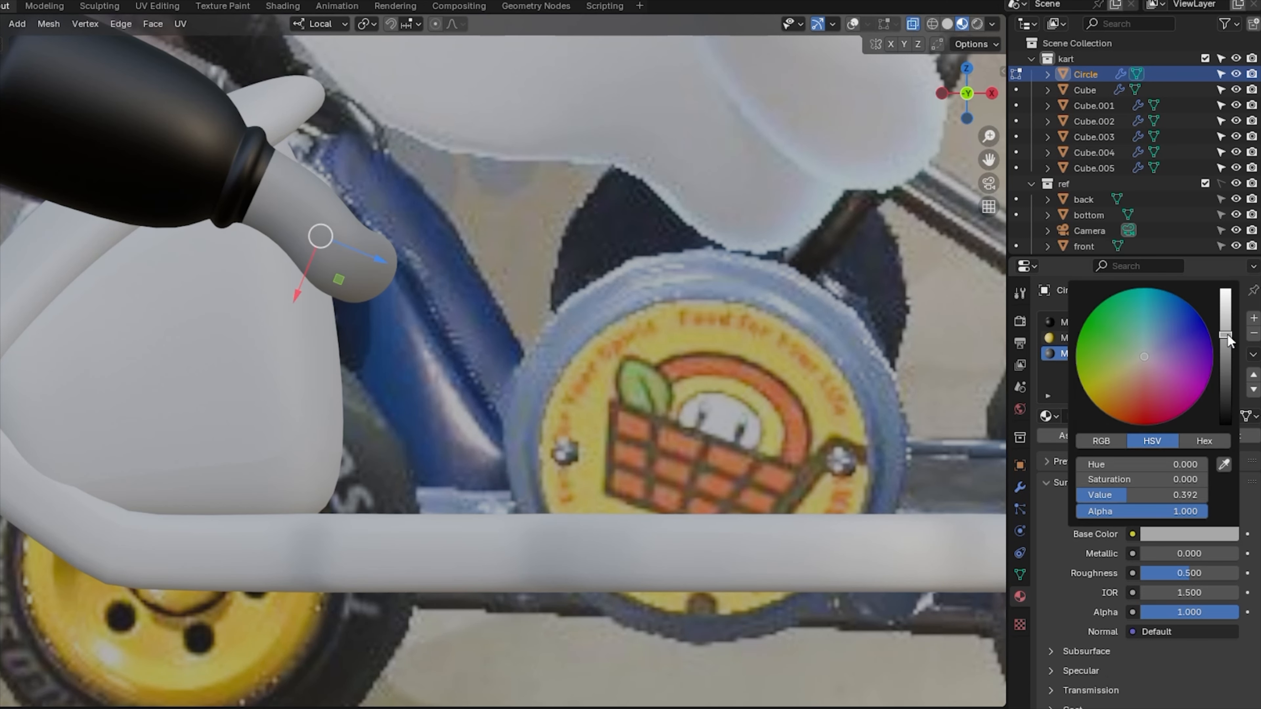
{"action": "left_click", "coordinate": [1194, 533]}
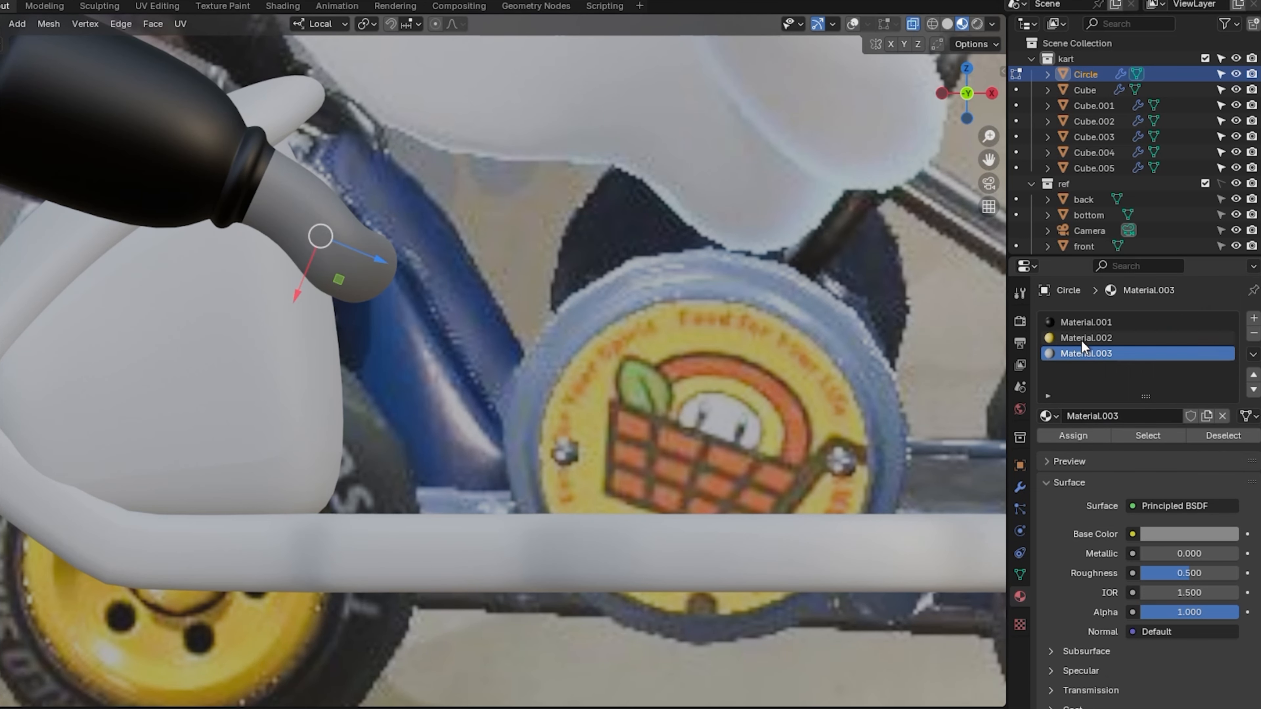
Rename the materials yellow, blk and metal, and make metal more metallic and less rough.
{"action": "left_click", "coordinate": [1087, 338]}
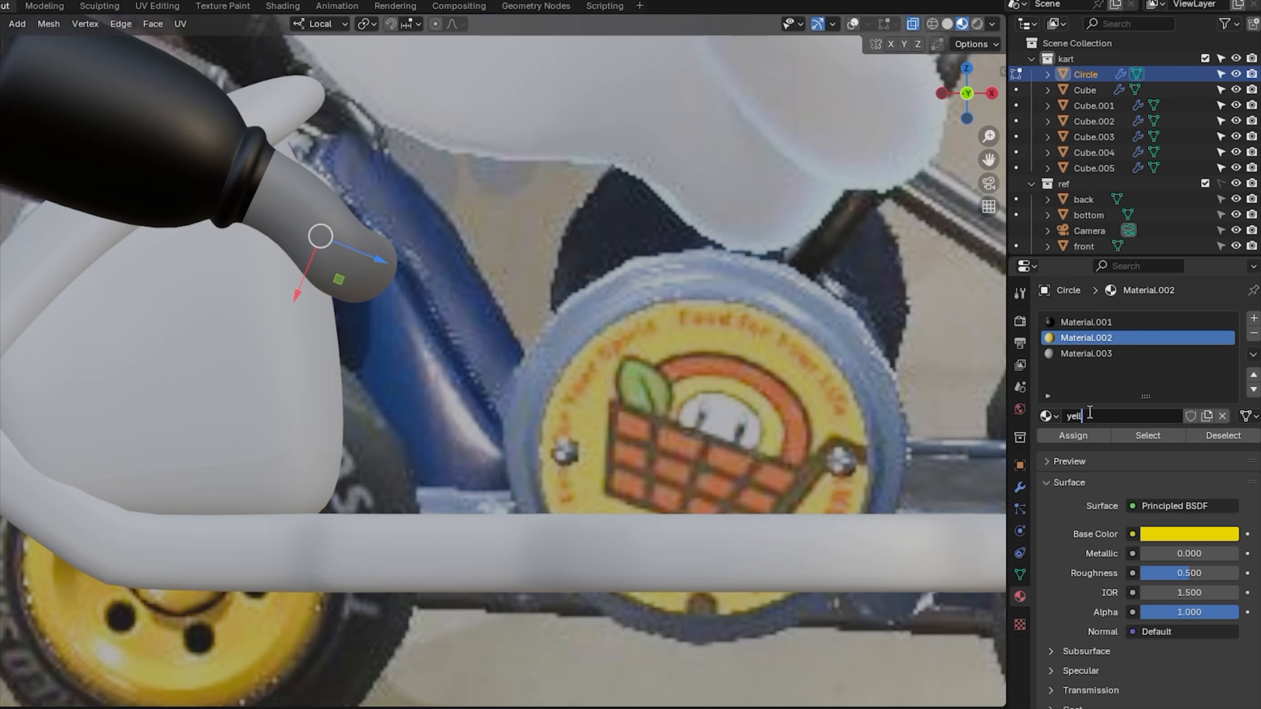
{"action": "left_click", "coordinate": [1110, 322]}
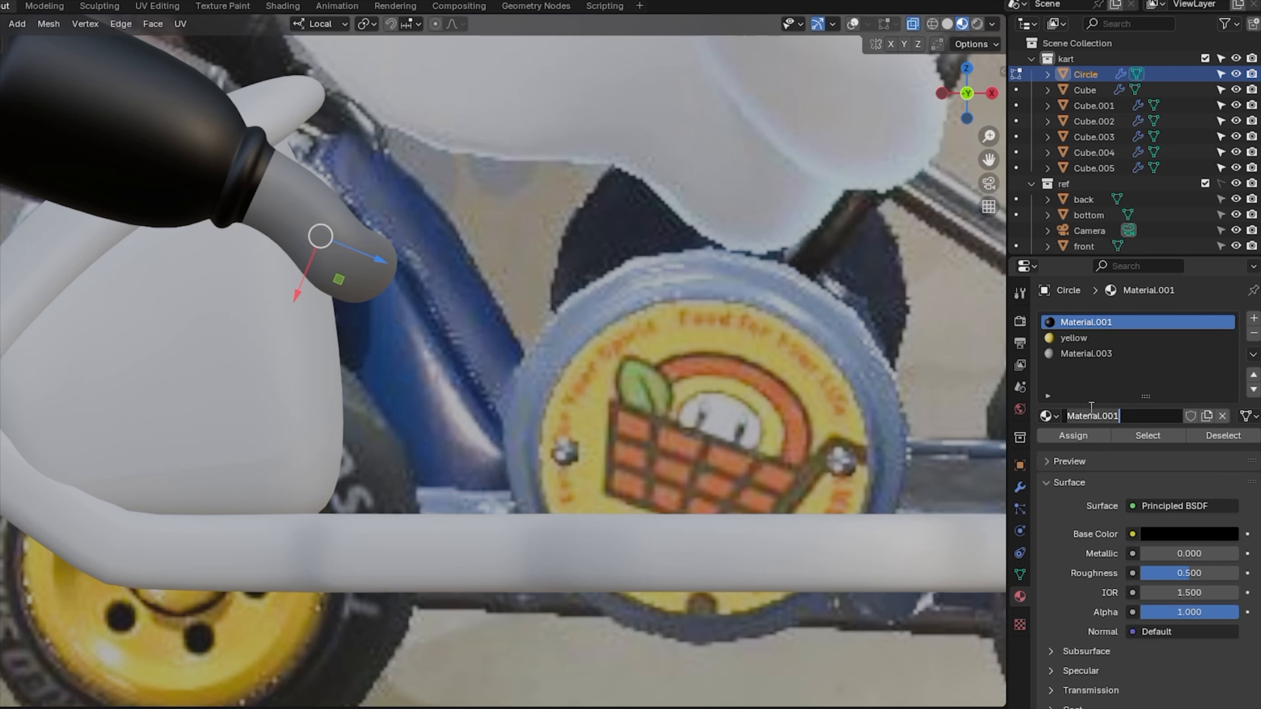
{"action": "type", "text": "blk"}
{"action": "left_click", "coordinate": [1092, 353]}
{"action": "double_click", "coordinate": [1089, 416]}
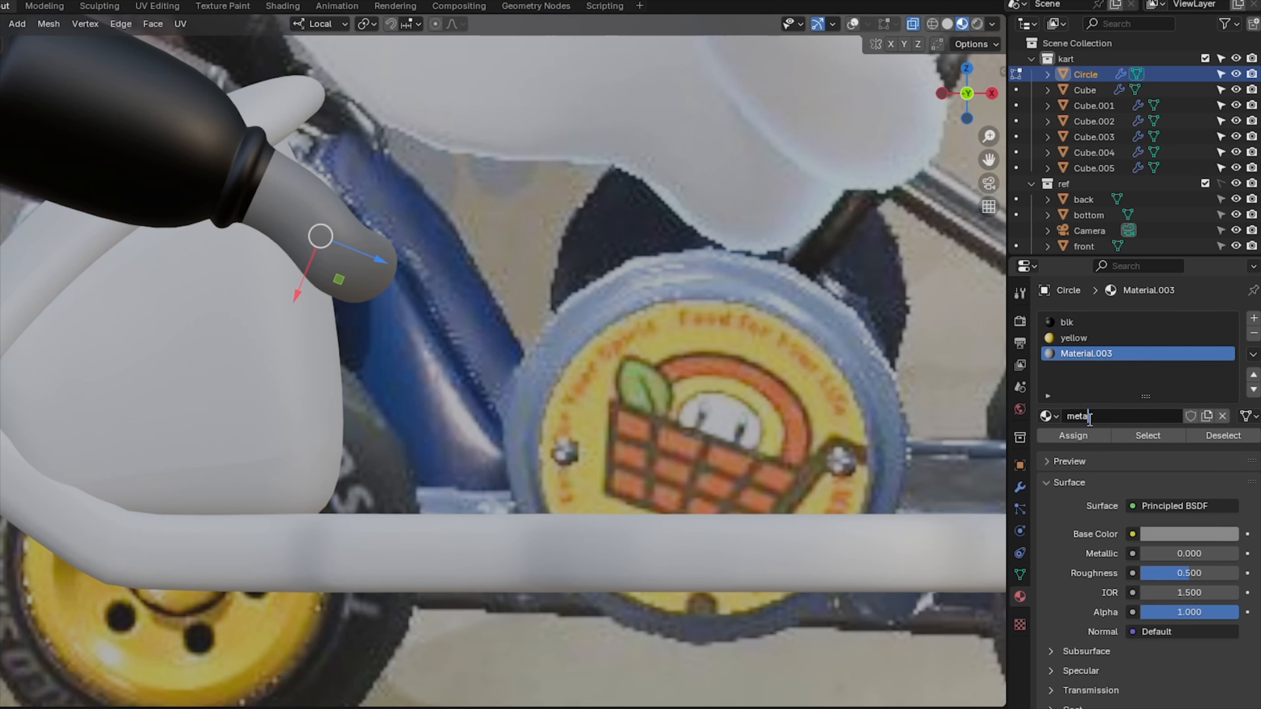
{"action": "left_click_drag", "start_coordinate": [1172, 553], "coordinate": [1212, 554]}
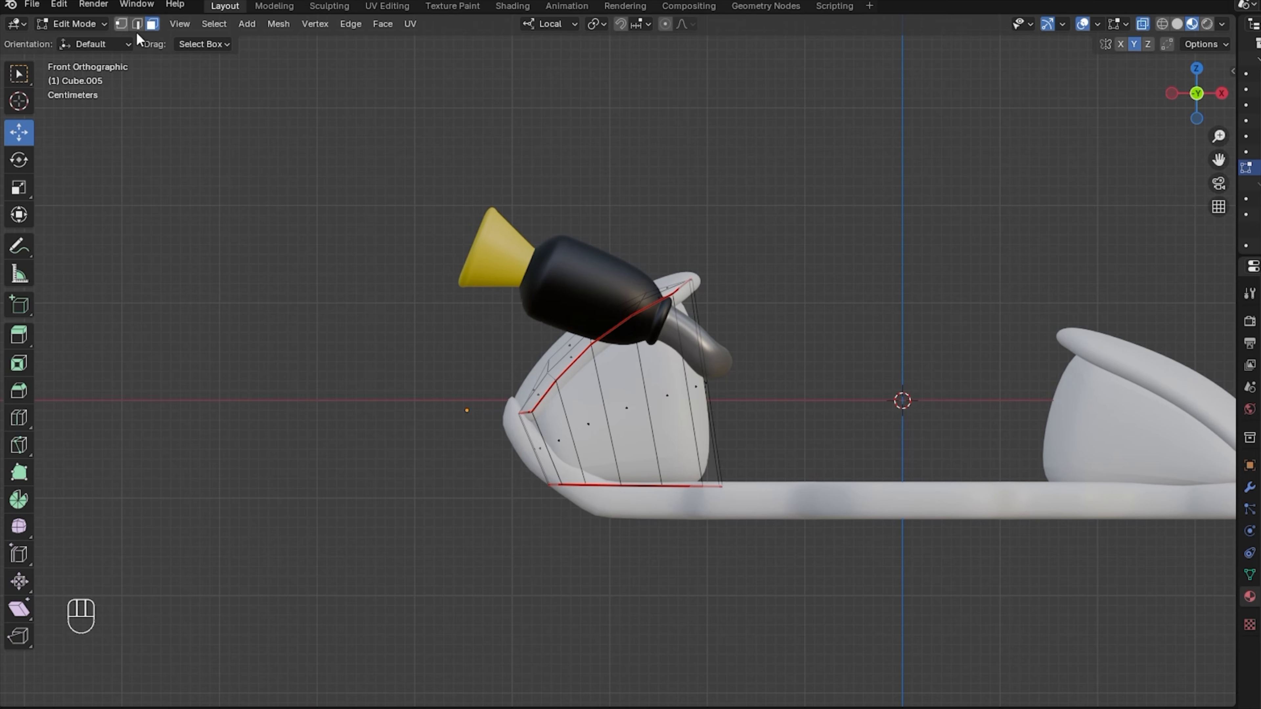
Inset Cube.005's right end faces and move them along X.
{"action": "left_click_drag", "start_coordinate": [681, 355], "coordinate": [735, 424]}
{"action": "left_click_drag", "start_coordinate": [1211, 97], "coordinate": [1185, 124]}
{"action": "left_click", "coordinate": [1188, 113]}
{"action": "left_click_drag", "start_coordinate": [653, 387], "coordinate": [679, 401]}
{"action": "right_click", "coordinate": [861, 365]}
{"action": "left_click", "coordinate": [861, 374]}
{"action": "left_click", "coordinate": [800, 379]}
{"action": "left_click_drag", "start_coordinate": [1204, 99], "coordinate": [1141, 134]}
{"action": "left_click_drag", "start_coordinate": [677, 357], "coordinate": [710, 387]}
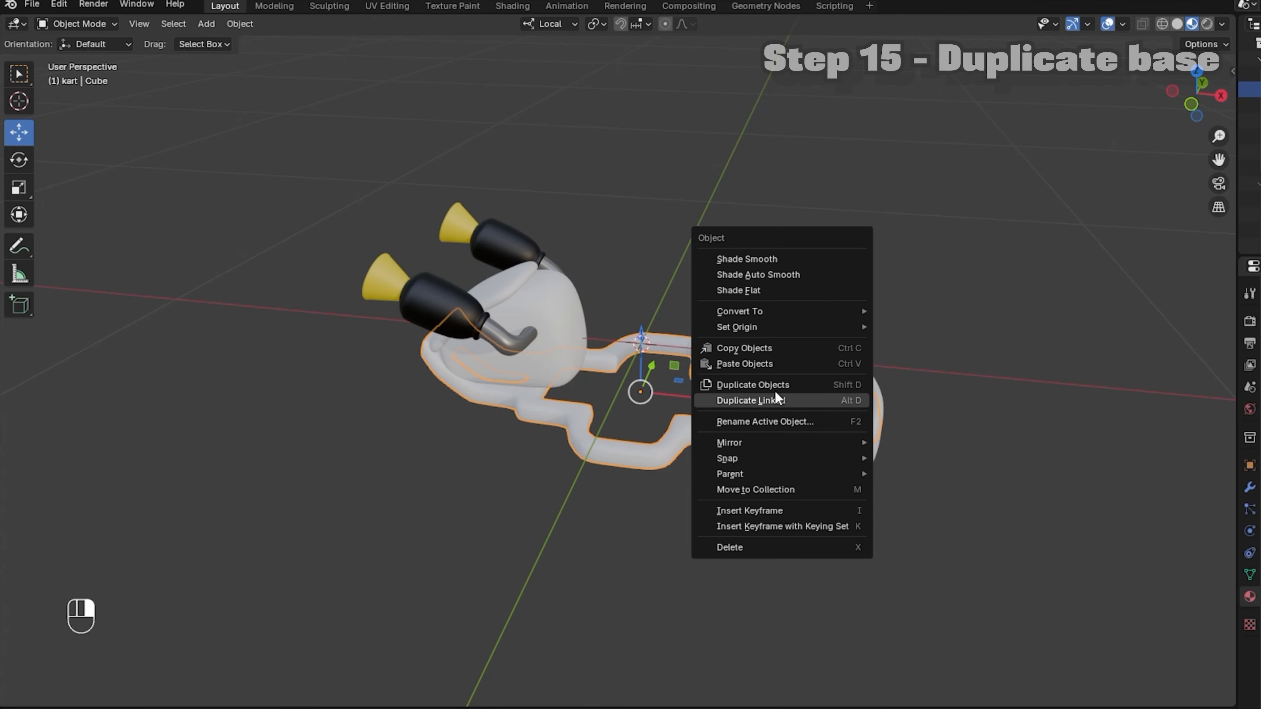
Duplicate the kart's base frame, lift the copy above the kart, and enter Edit Mode.
{"action": "left_click", "coordinate": [774, 396]}
{"action": "right_click", "coordinate": [765, 388]}
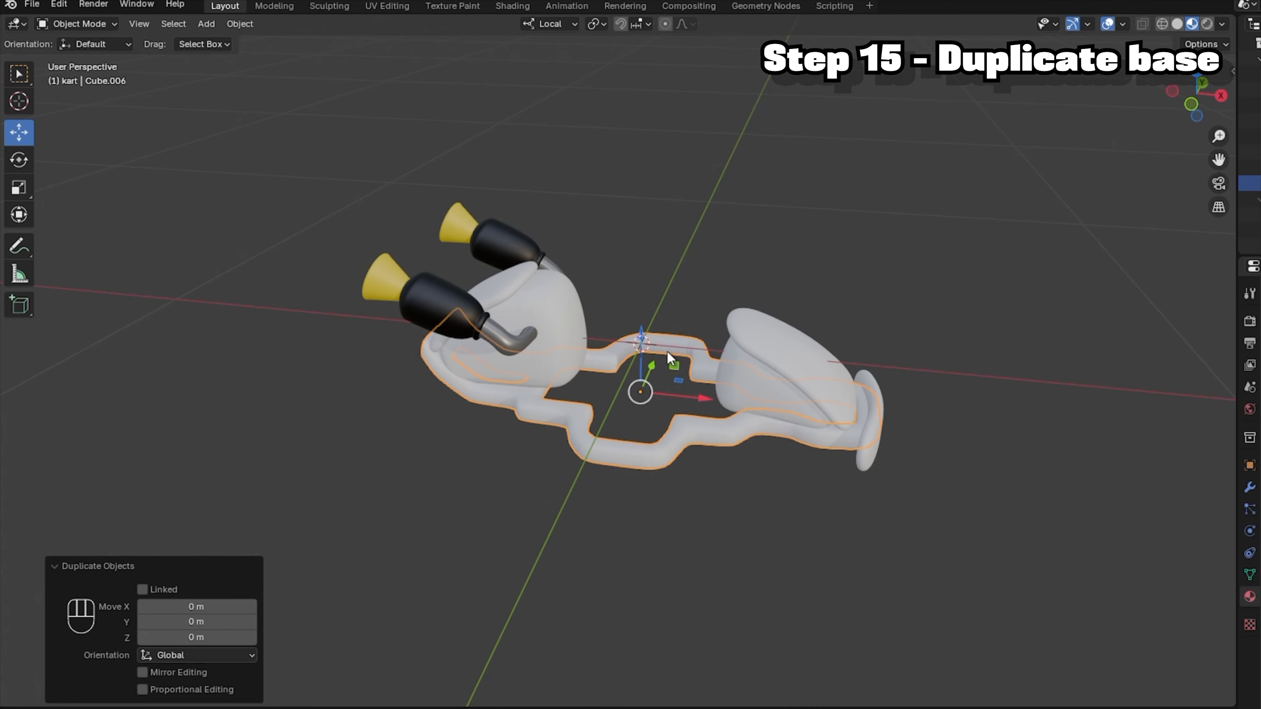
{"action": "left_click_drag", "start_coordinate": [638, 356], "coordinate": [643, 149]}
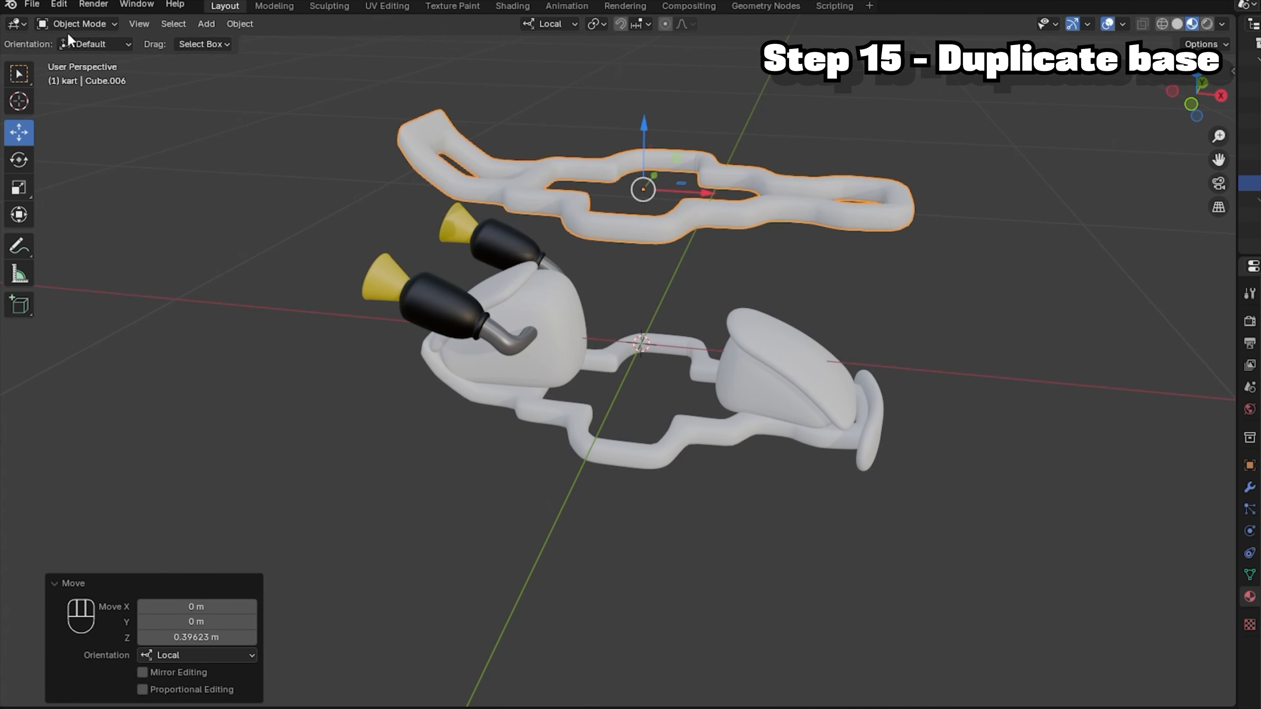
{"action": "left_click", "coordinate": [74, 24]}
{"action": "left_click", "coordinate": [77, 52]}
Select the side faces all the way along the copied frame.
{"action": "left_click_drag", "start_coordinate": [1196, 95], "coordinate": [1192, 102]}
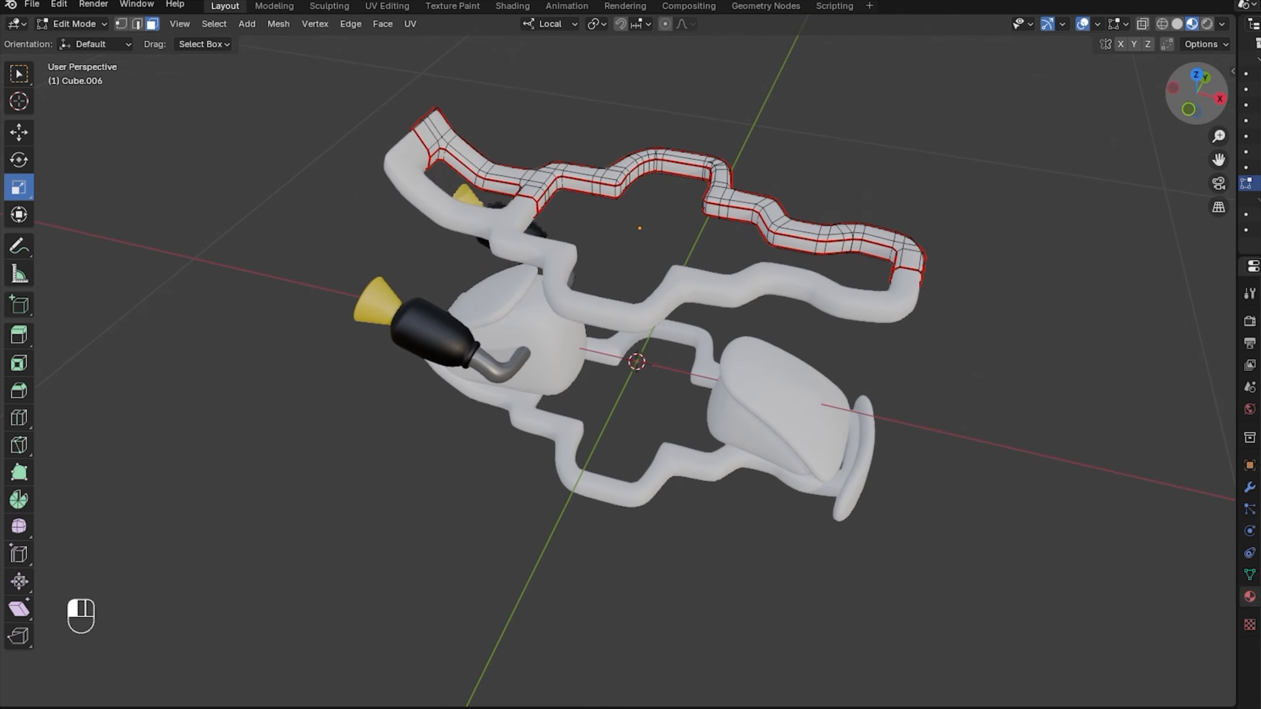
{"action": "left_click_drag", "start_coordinate": [1191, 101], "coordinate": [1190, 106]}
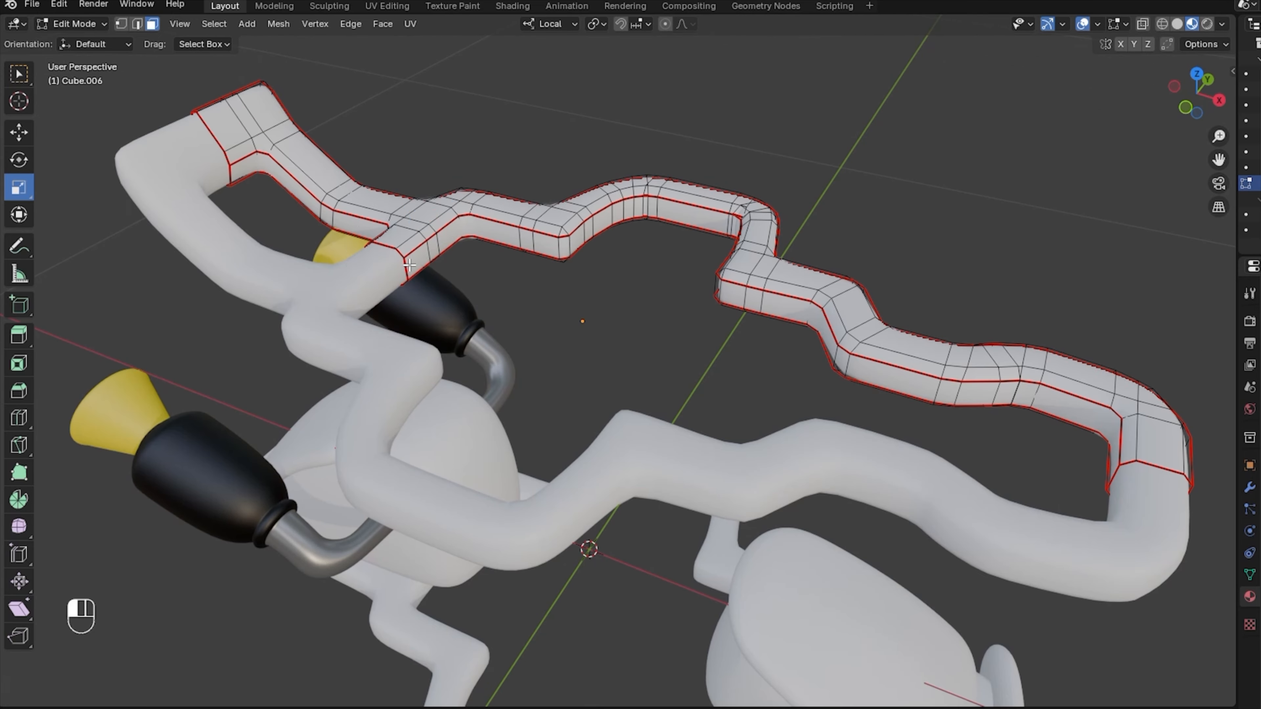
{"action": "left_click", "coordinate": [418, 258]}
{"action": "left_click", "coordinate": [571, 244], "text": "ctrl"}
{"action": "left_click", "coordinate": [716, 227], "text": "ctrl"}
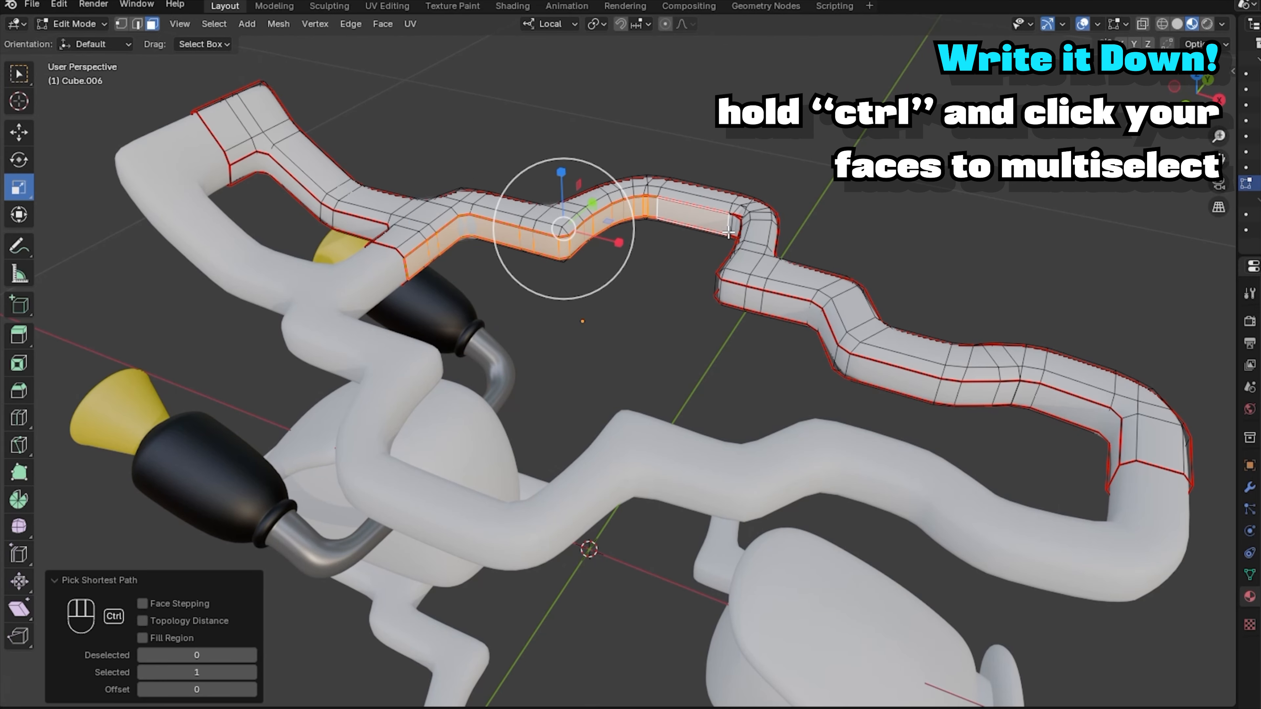
{"action": "left_click", "coordinate": [740, 298], "text": "ctrl"}
{"action": "left_click", "coordinate": [902, 384], "text": "ctrl"}
{"action": "left_click", "coordinate": [1096, 432], "text": "ctrl"}
{"action": "left_click", "coordinate": [1118, 435], "text": "ctrl"}
{"action": "left_click_drag", "start_coordinate": [1197, 94], "coordinate": [1219, 115]}
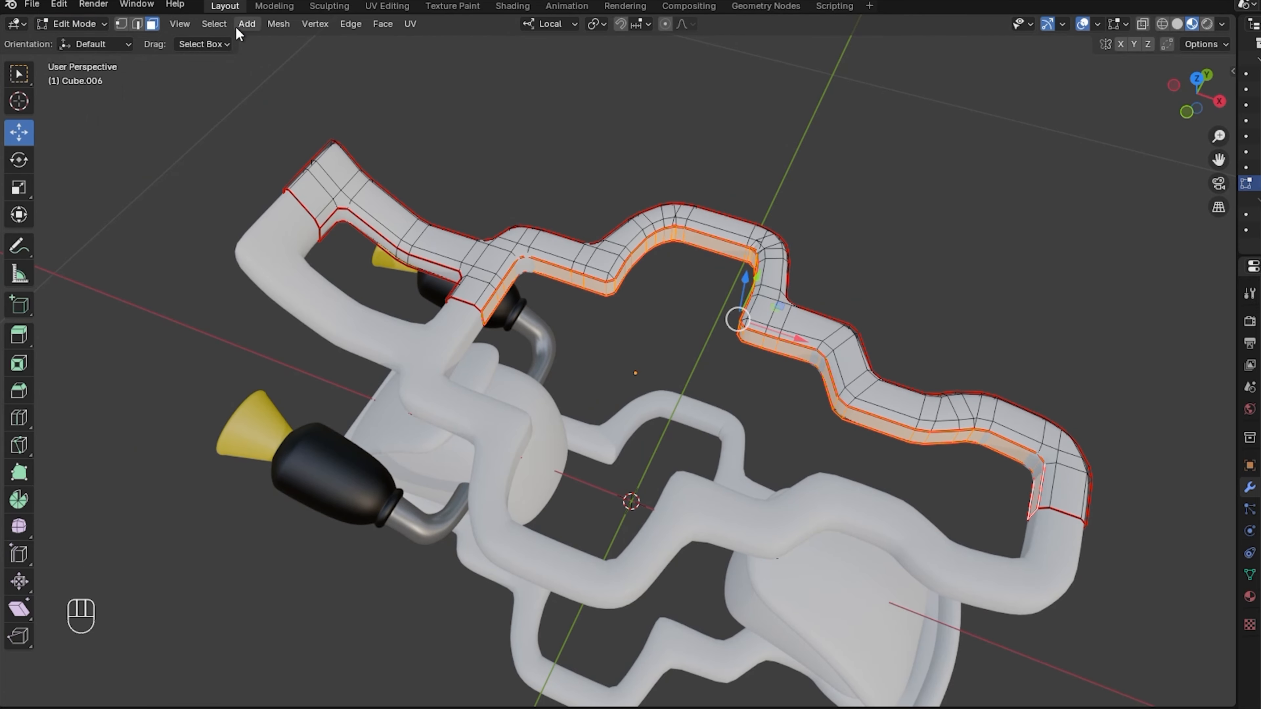
Invert the selection and delete the copy's top faces.
{"action": "left_click", "coordinate": [214, 24]}
{"action": "left_click", "coordinate": [245, 73]}
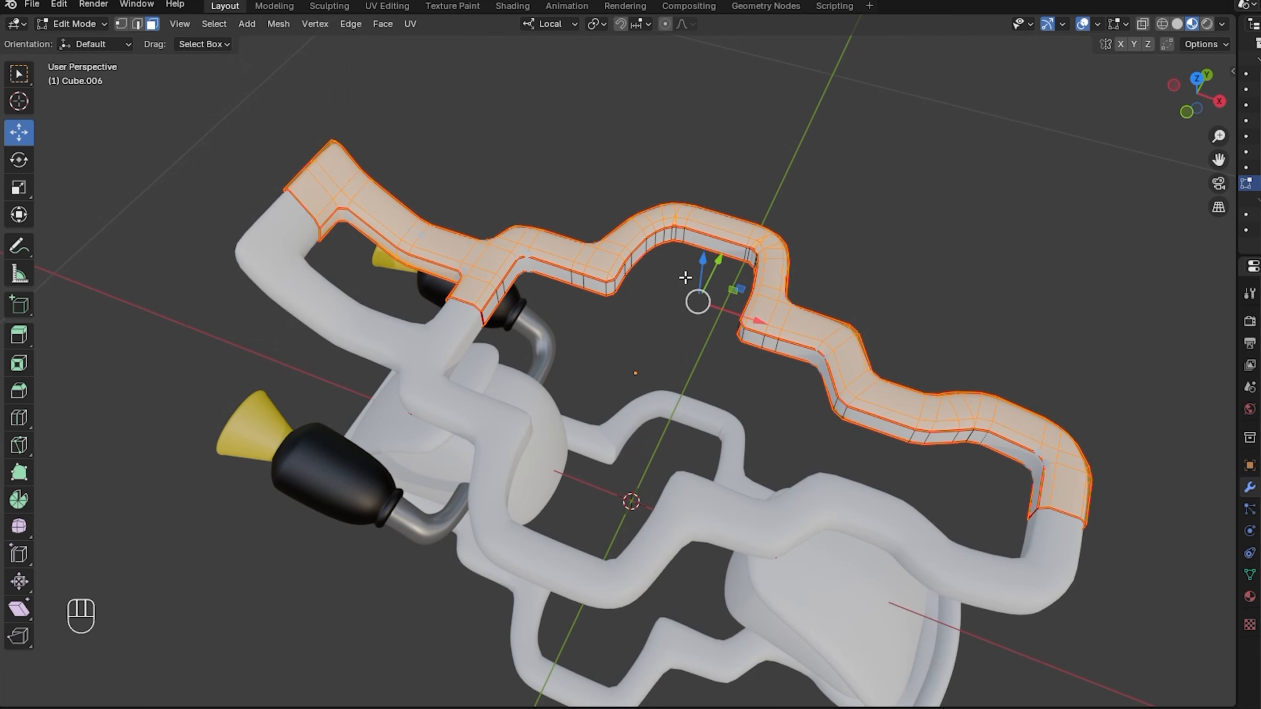
{"action": "key", "text": "Delete"}
{"action": "left_click", "coordinate": [618, 278]}
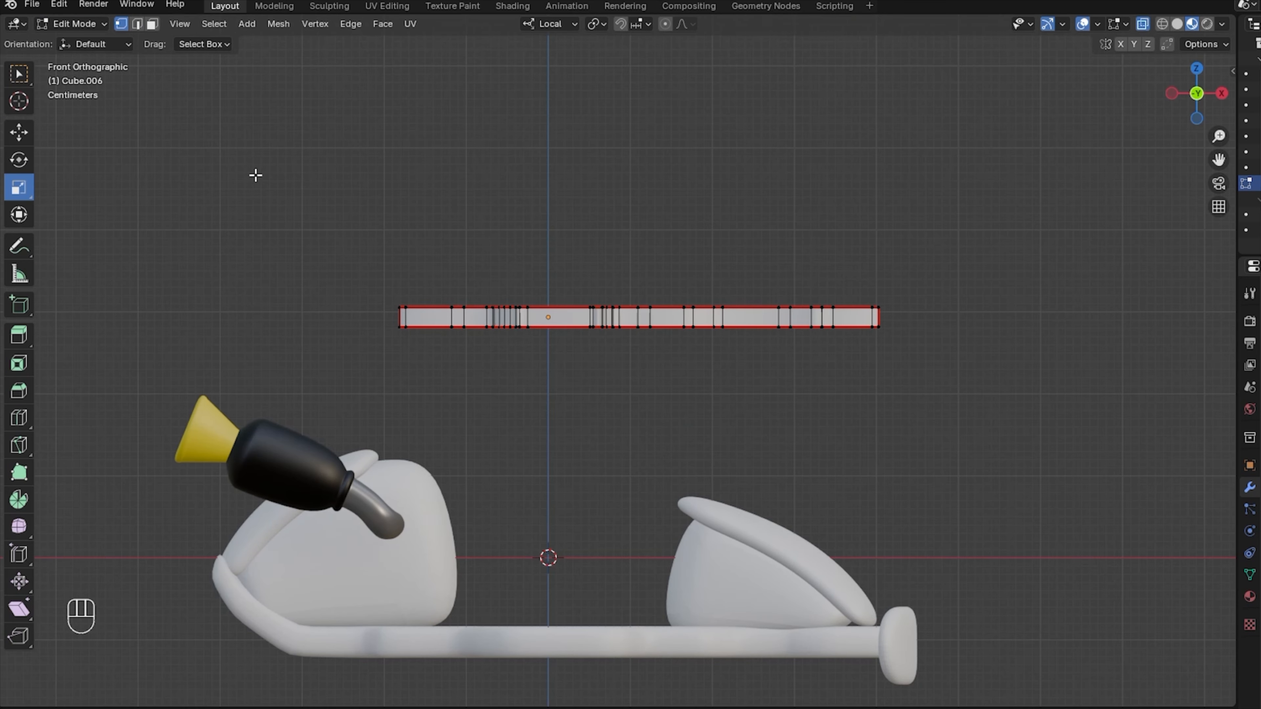
Delete the strip's lower-edge vertices, leaving one outline, then undo the last step.
{"action": "left_click_drag", "start_coordinate": [262, 173], "coordinate": [1037, 314]}
{"action": "left_click", "coordinate": [214, 24]}
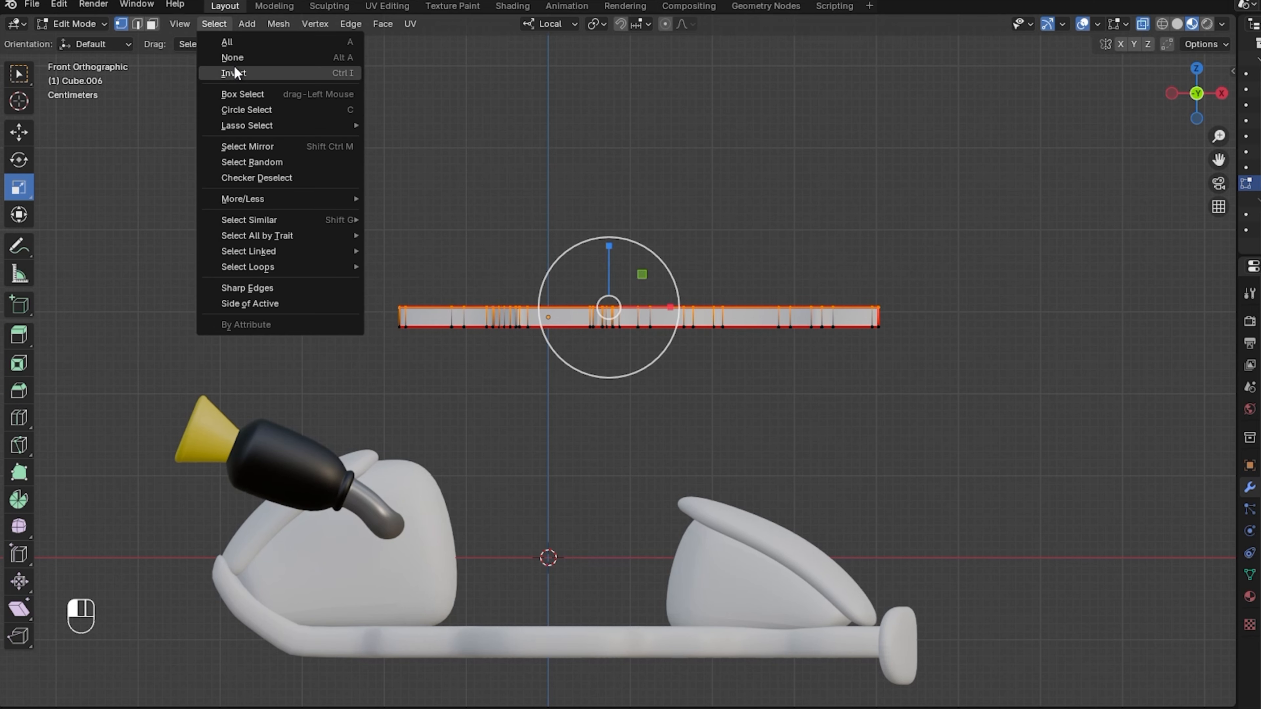
{"action": "left_click", "coordinate": [233, 69]}
{"action": "key", "text": "Delete"}
{"action": "left_click", "coordinate": [891, 194]}
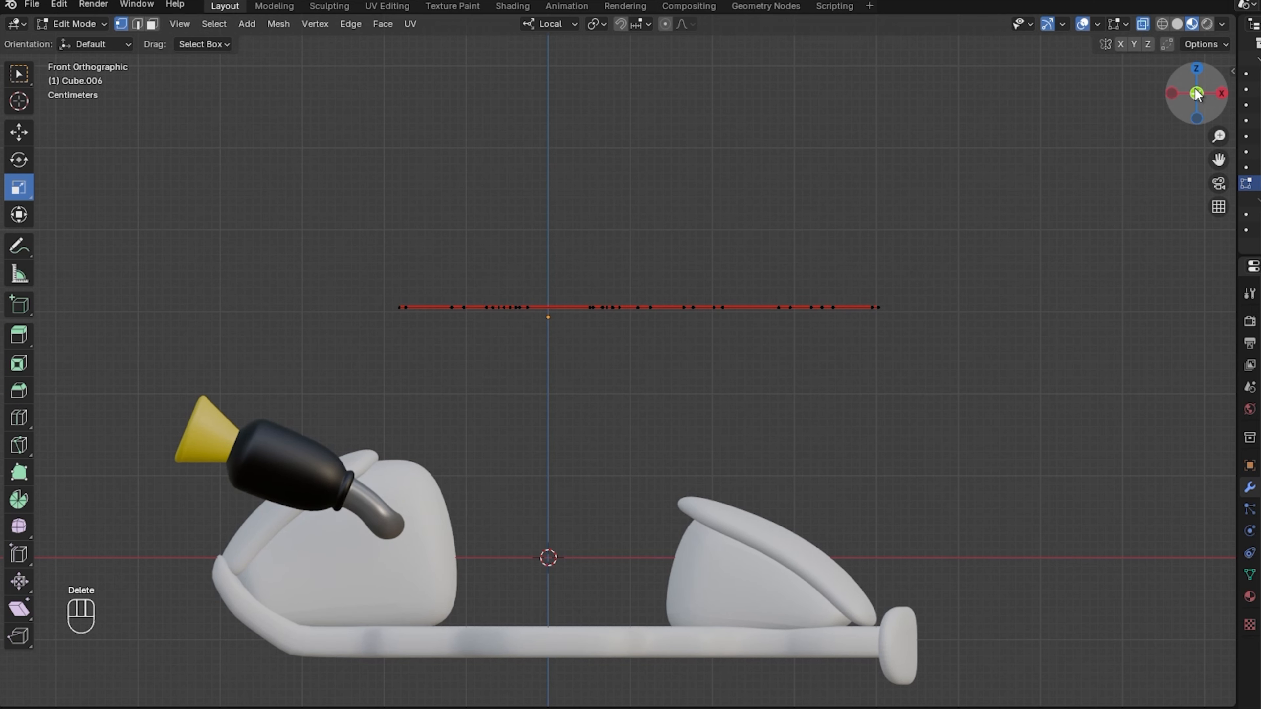
{"action": "left_click_drag", "start_coordinate": [1198, 93], "coordinate": [1159, 130]}
{"action": "left_click_drag", "start_coordinate": [1159, 130], "coordinate": [1201, 151]}
{"action": "key", "text": "ctrl+z"}
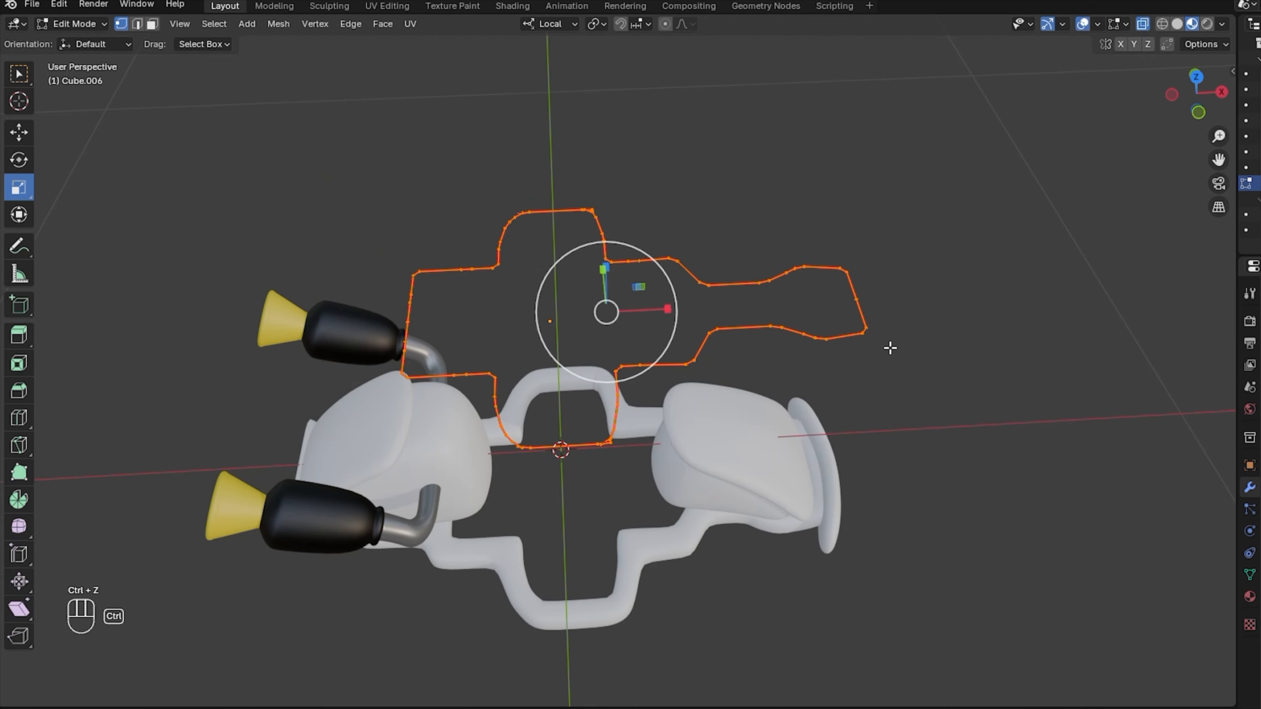
Fill the outline into a solid floor with Ctrl+F and snap it onto the kart's base.
{"action": "key", "text": "ctrl+f"}
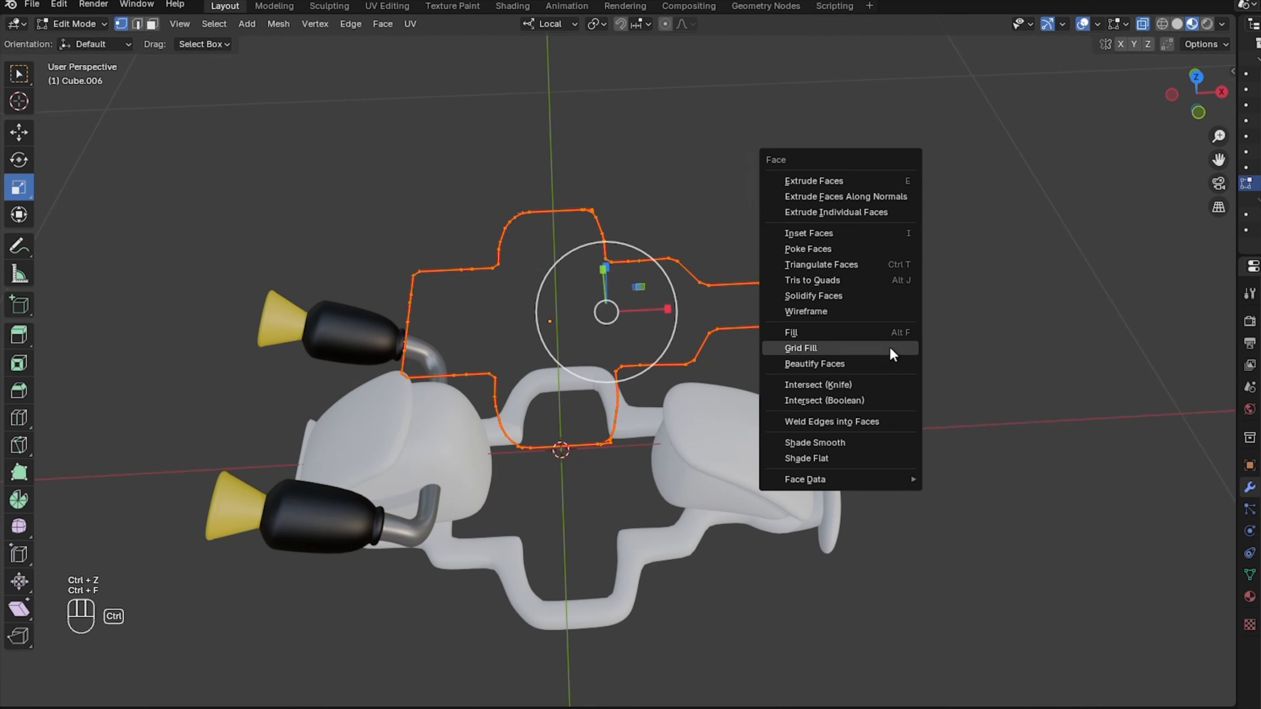
{"action": "left_click", "coordinate": [871, 337]}
{"action": "key", "text": "KP_1"}
{"action": "key", "text": "e"}
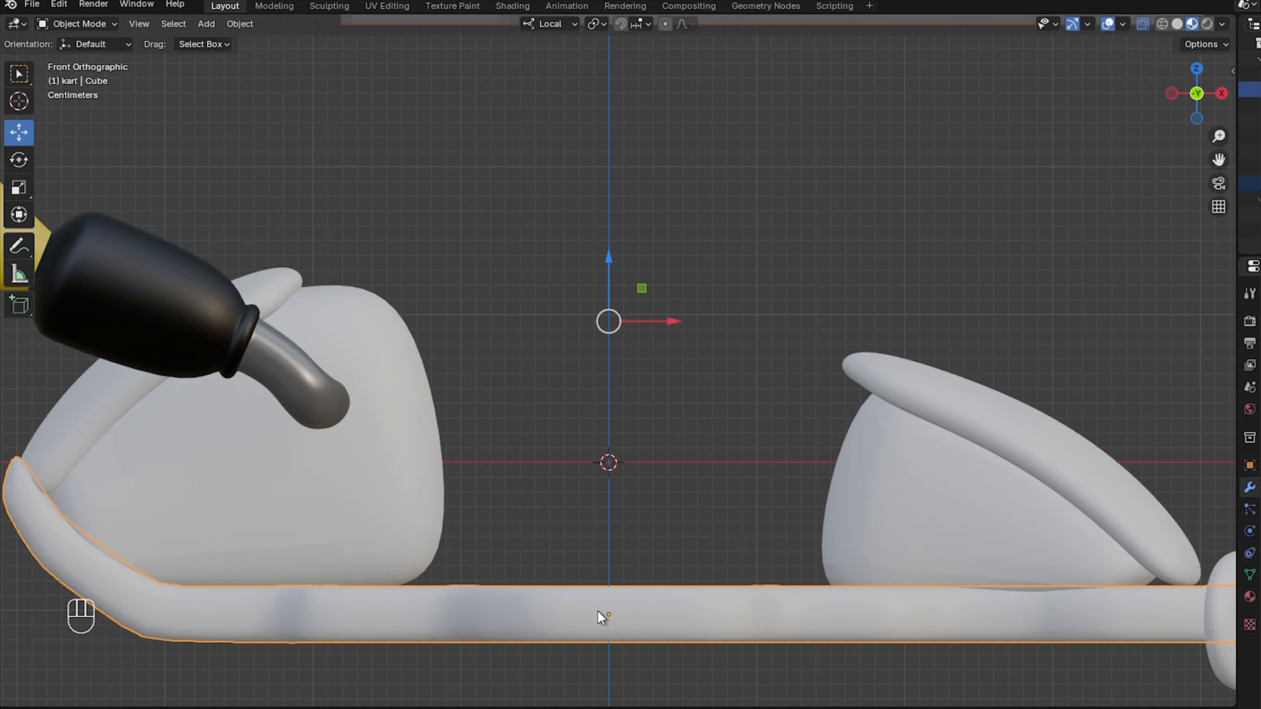
{"action": "right_click", "coordinate": [599, 612]}
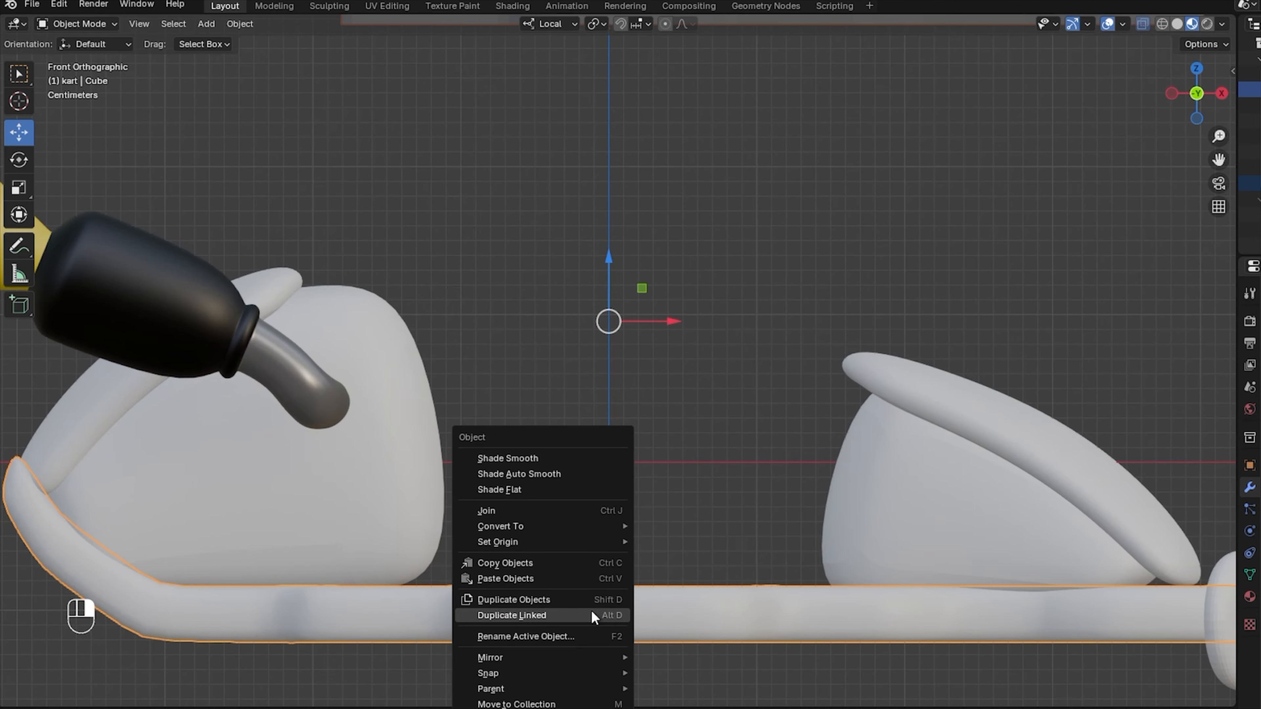
{"action": "mouse_move", "coordinate": [507, 676]}
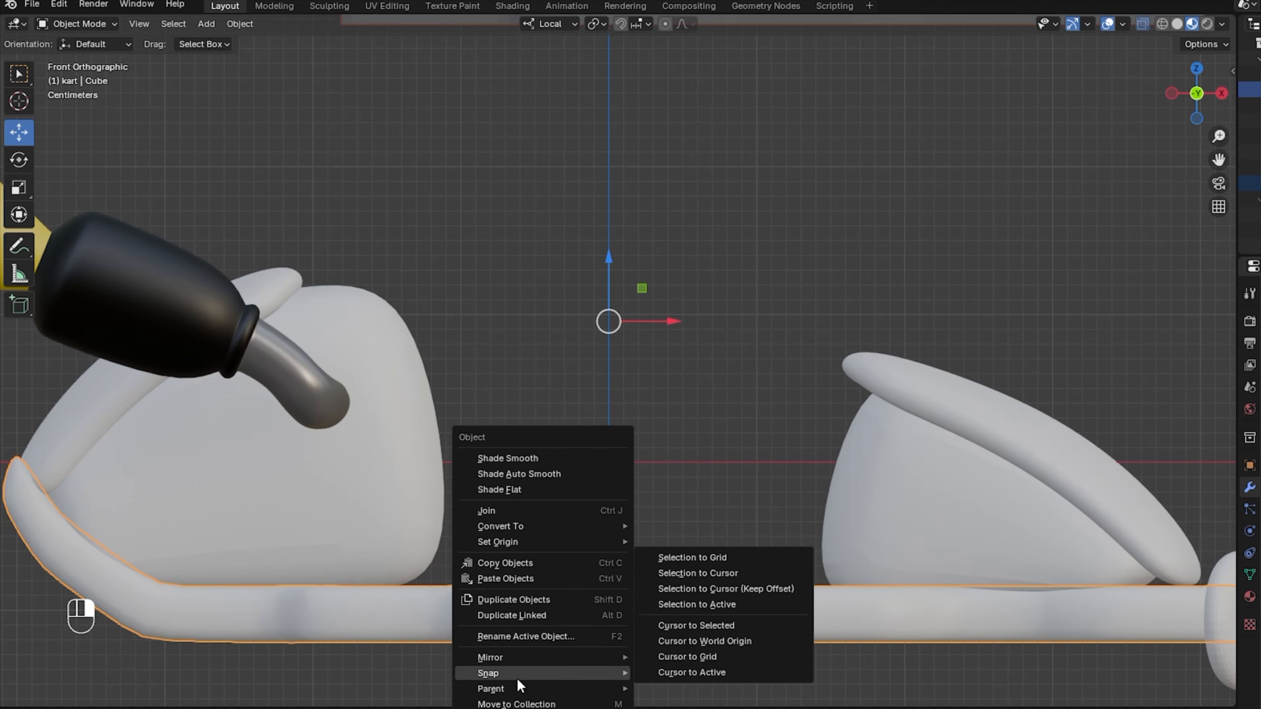
{"action": "left_click", "coordinate": [766, 604]}
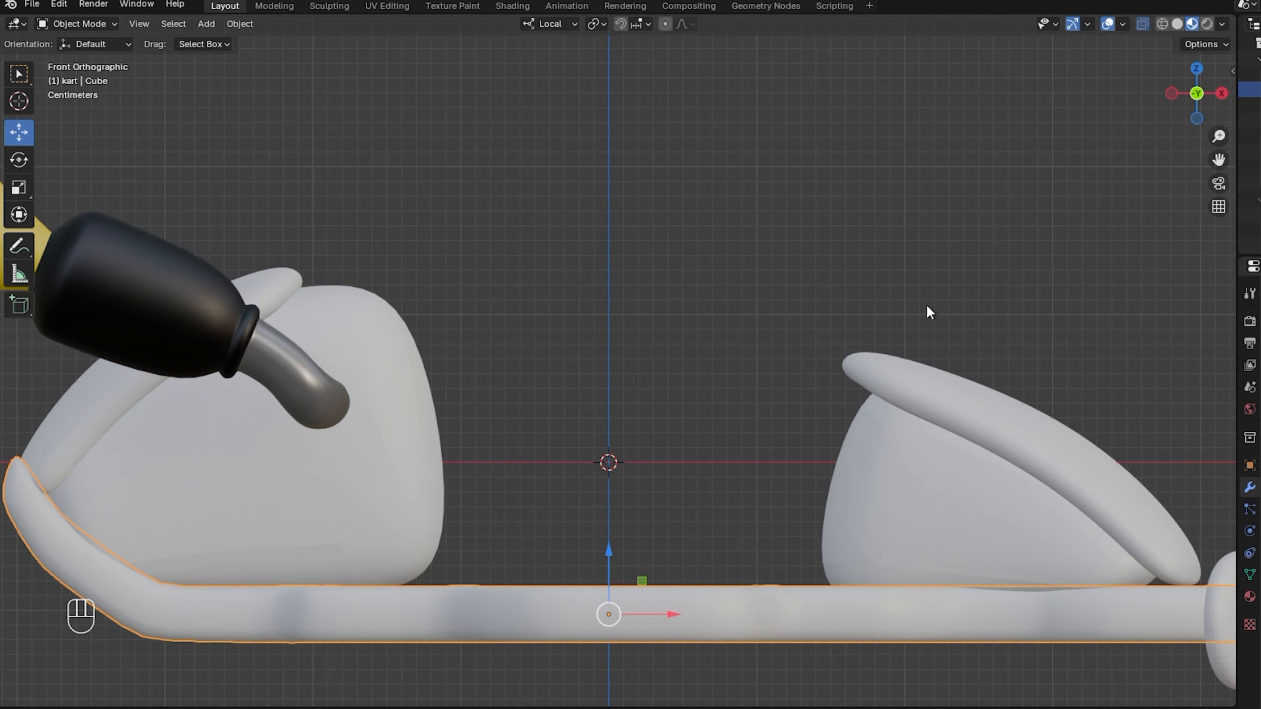
Assign the blk material to the new floor panel.
{"action": "left_click_drag", "start_coordinate": [1220, 136], "coordinate": [1220, 184]}
{"action": "left_click_drag", "start_coordinate": [1198, 91], "coordinate": [1167, 131]}
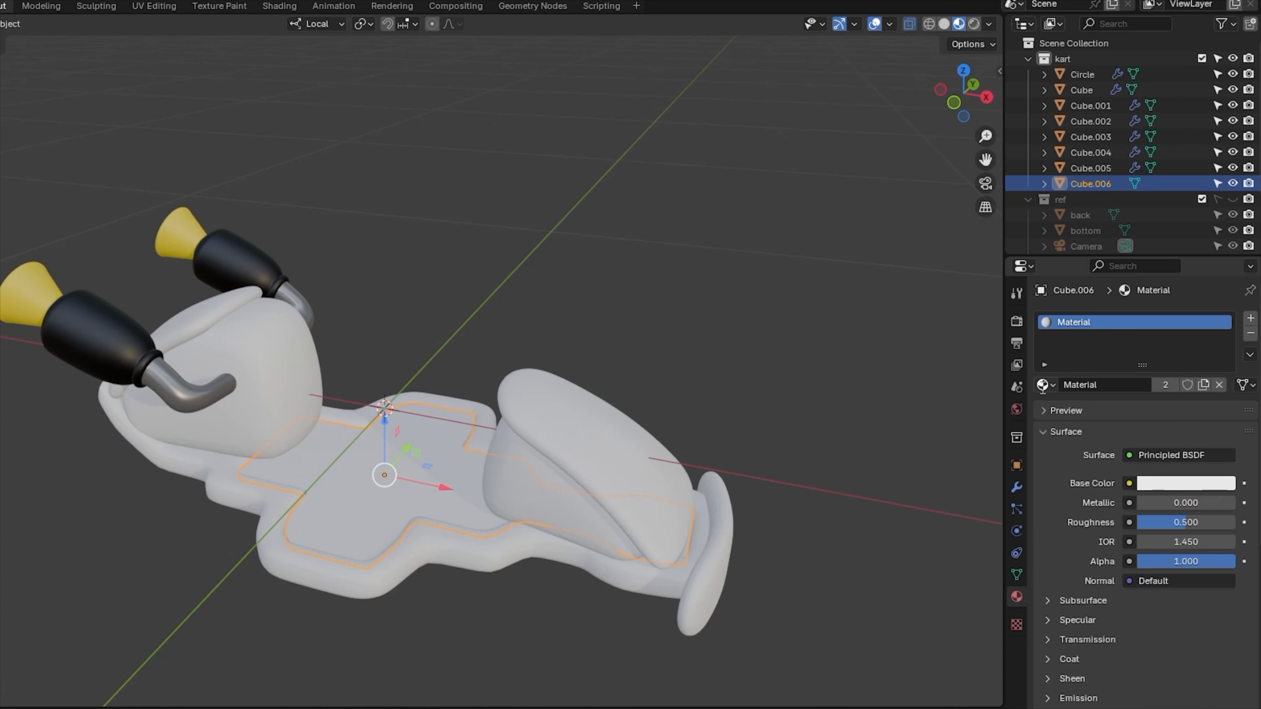
{"action": "left_click", "coordinate": [1044, 385]}
{"action": "left_click", "coordinate": [1045, 385]}
{"action": "left_click", "coordinate": [1047, 387]}
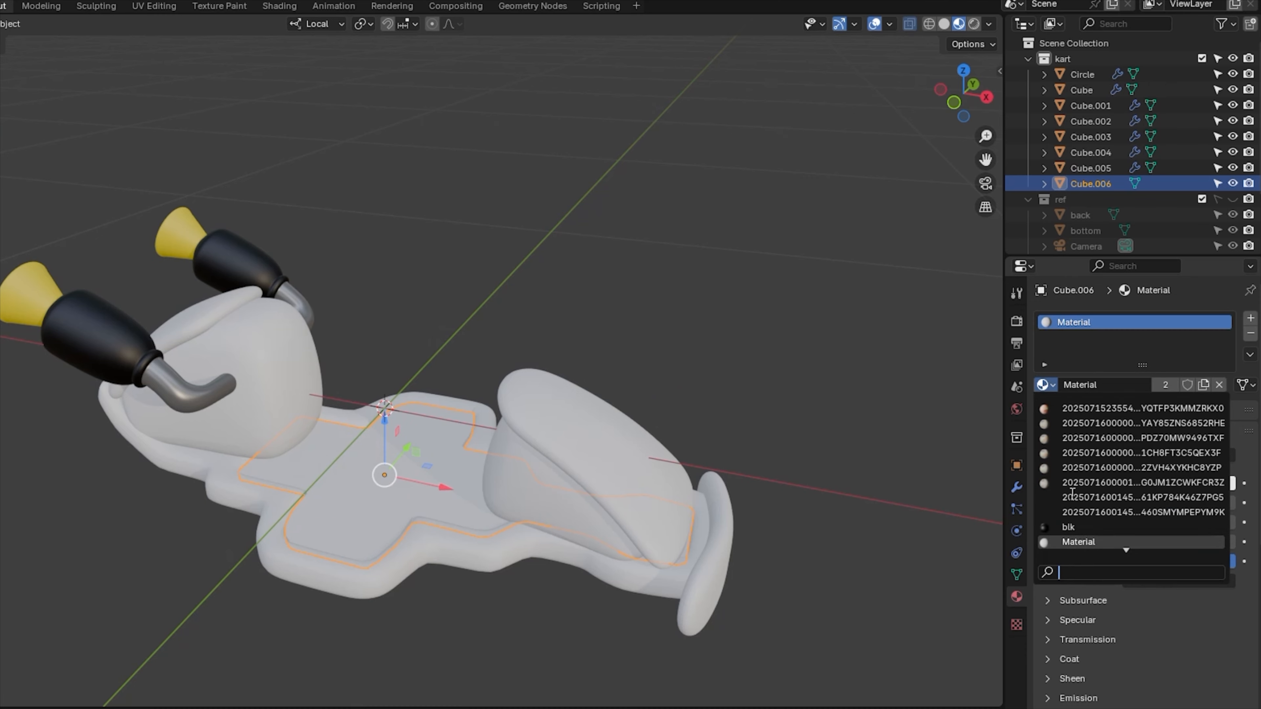
{"action": "left_click", "coordinate": [1071, 529]}
{"action": "left_click", "coordinate": [935, 436]}
{"action": "left_click_drag", "start_coordinate": [954, 92], "coordinate": [866, 48]}
{"action": "left_click", "coordinate": [889, 24]}
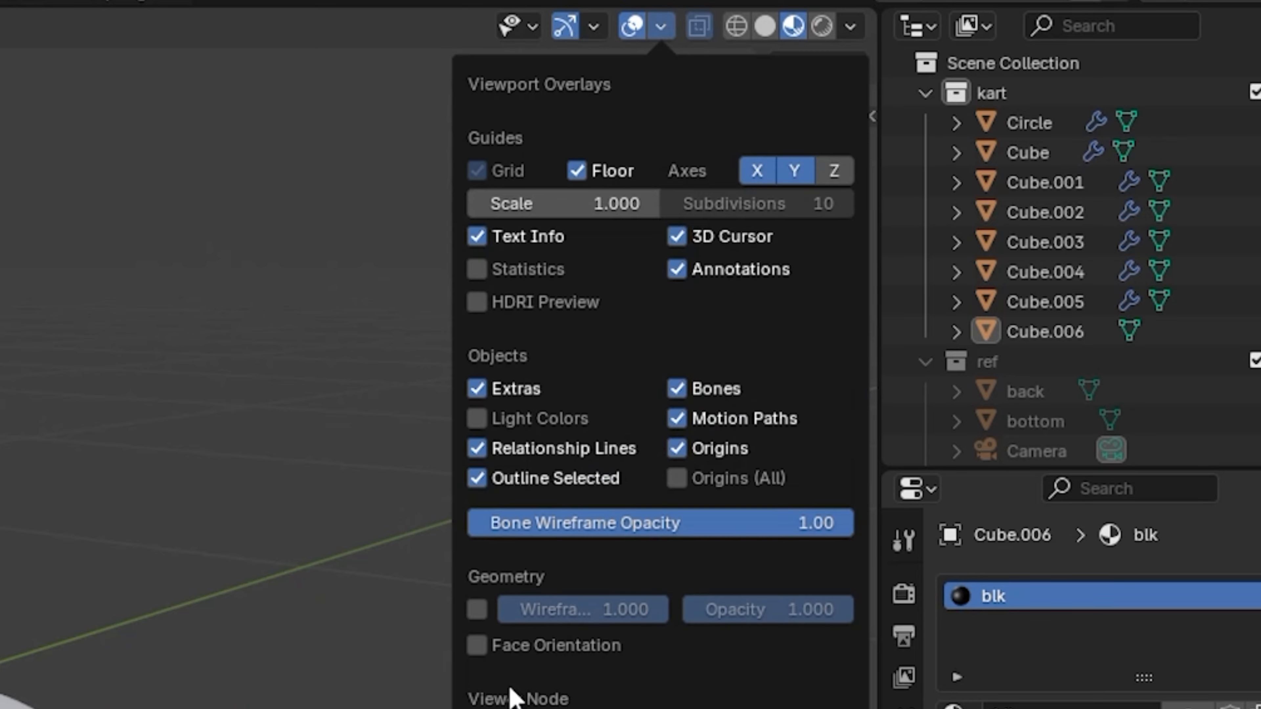
Turn on Face Orientation and flip the seat's inward-facing normals.
{"action": "left_click", "coordinate": [476, 646]}
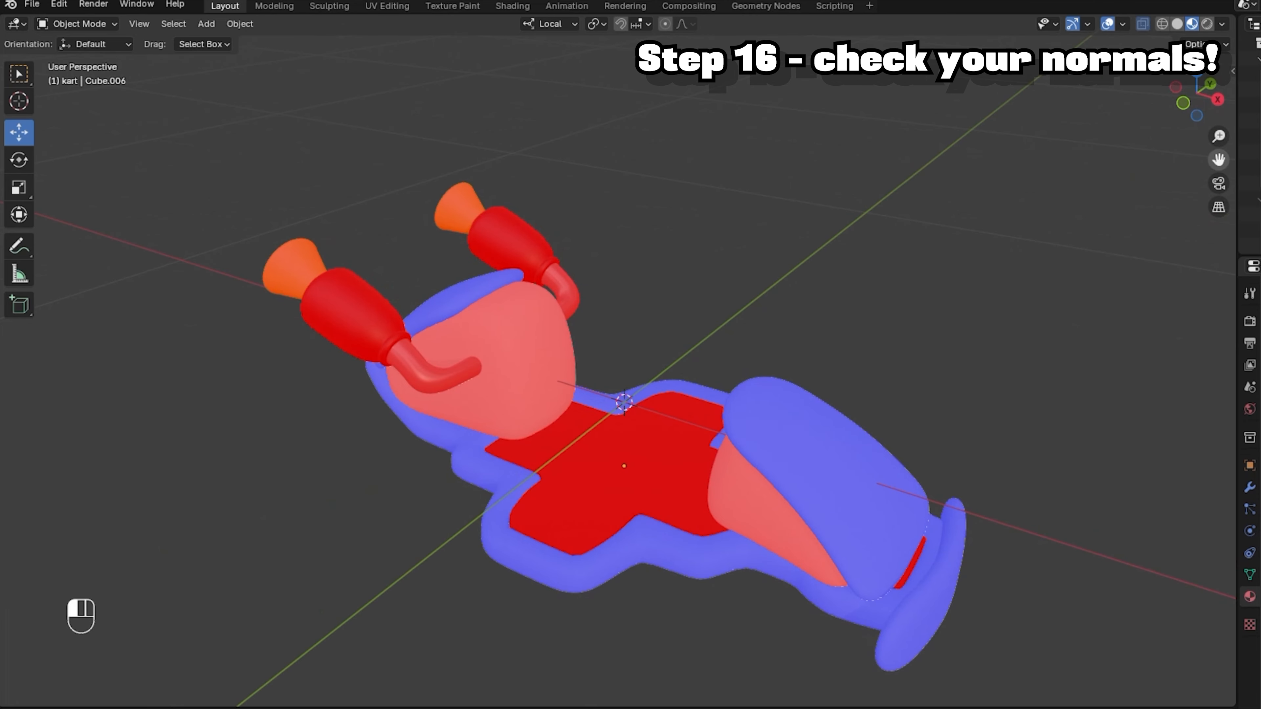
{"action": "left_click_drag", "start_coordinate": [1218, 160], "coordinate": [1185, 130]}
{"action": "left_click", "coordinate": [461, 365]}
{"action": "left_click", "coordinate": [77, 24]}
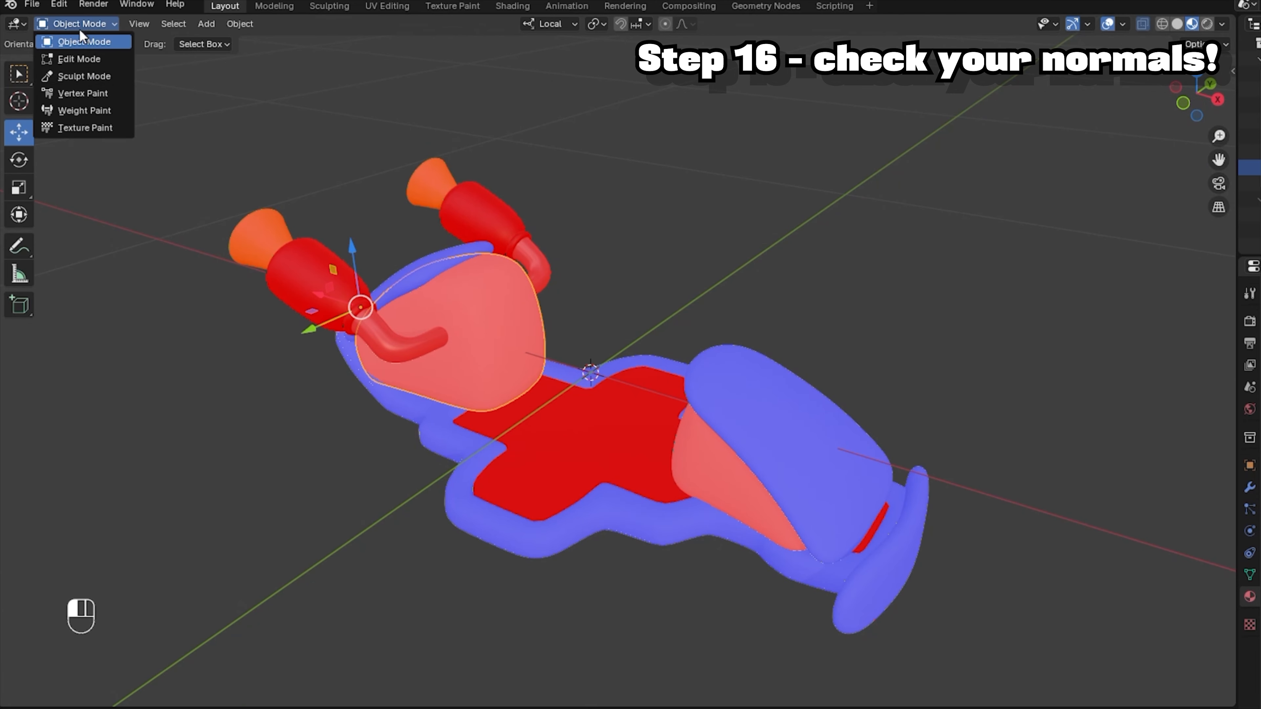
{"action": "left_click", "coordinate": [75, 59]}
{"action": "left_click", "coordinate": [278, 24]}
{"action": "mouse_move", "coordinate": [327, 304]}
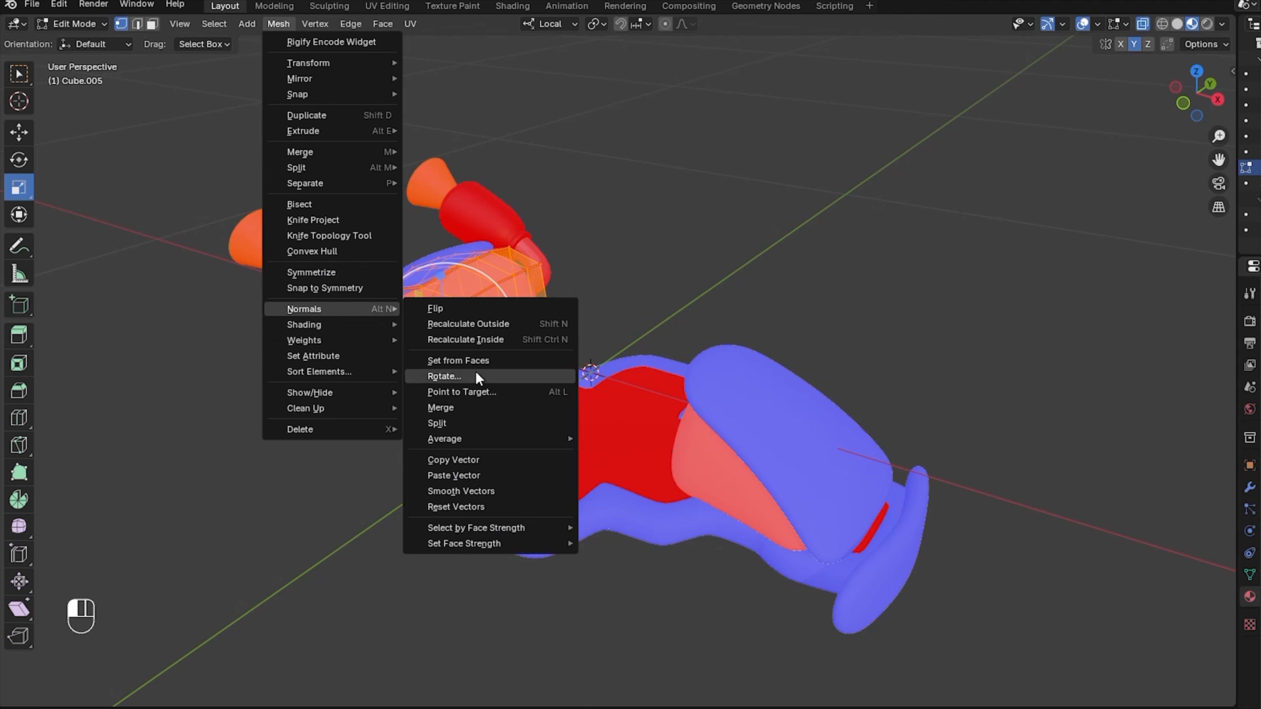
{"action": "left_click", "coordinate": [461, 309]}
Flip the normals of the next red part and the floor so they face outward.
{"action": "left_click_drag", "start_coordinate": [76, 24], "coordinate": [82, 49]}
{"action": "left_click", "coordinate": [278, 24]}
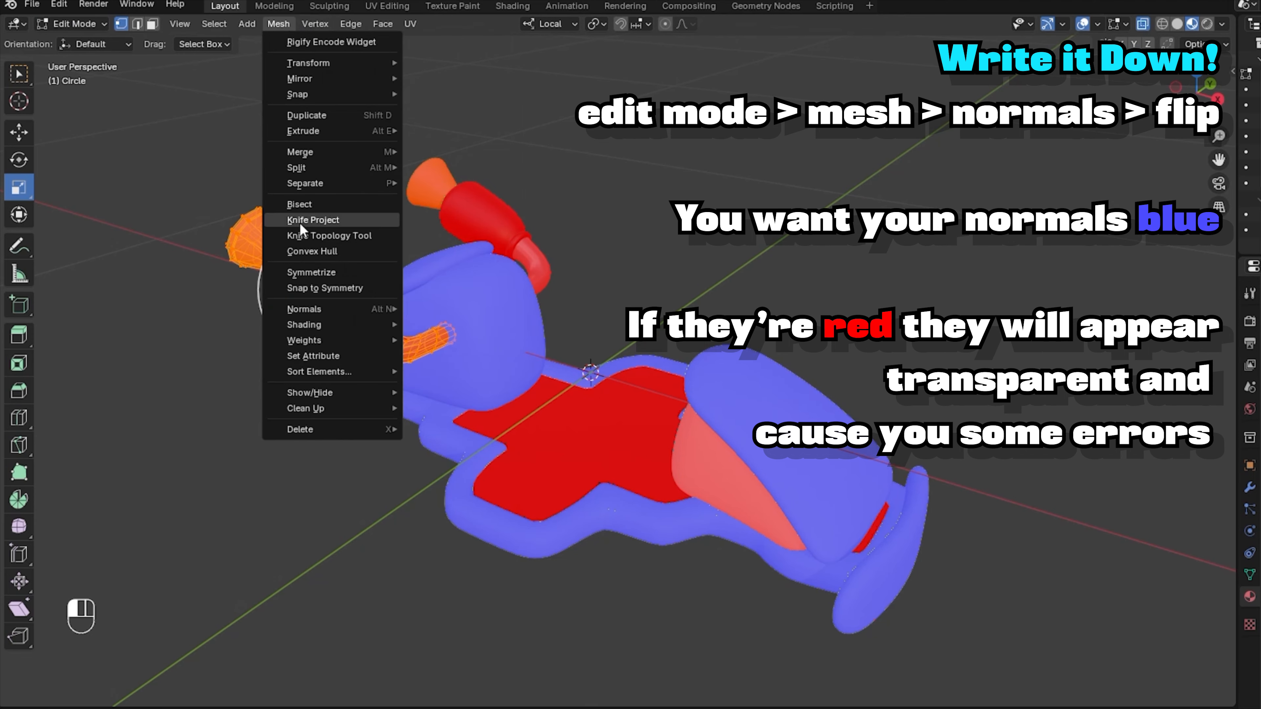
{"action": "mouse_move", "coordinate": [308, 308]}
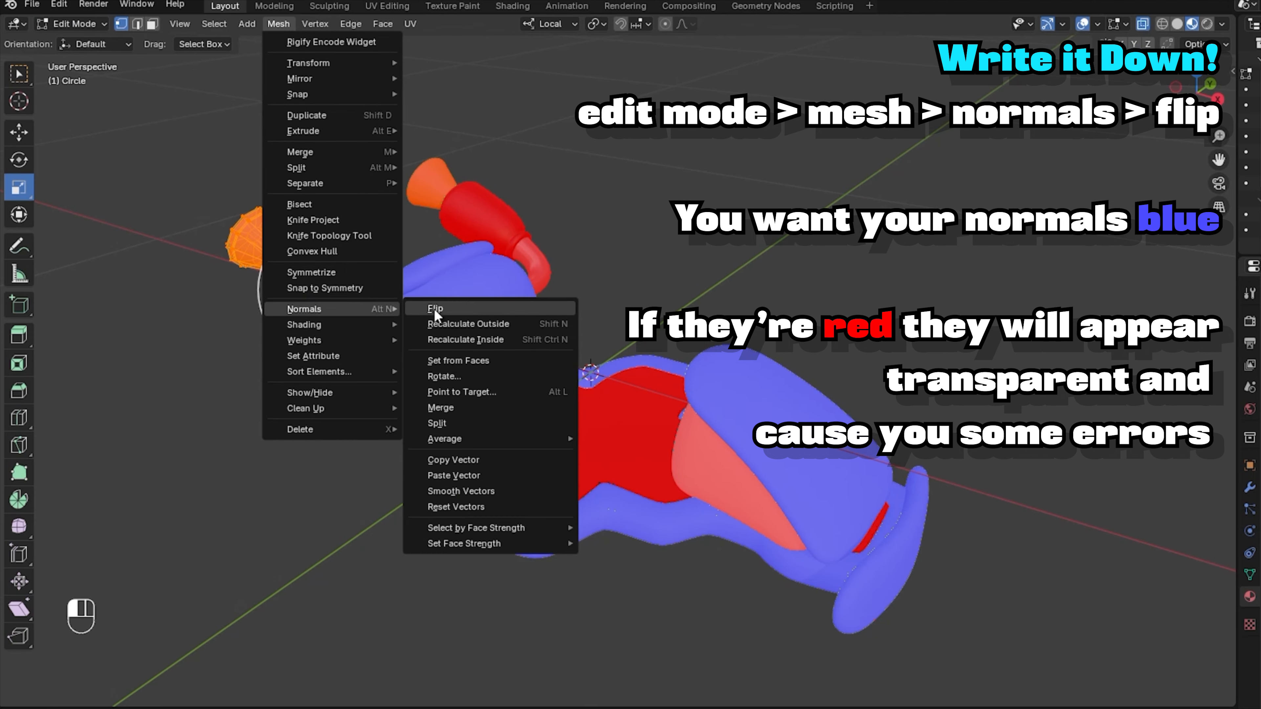
{"action": "left_click", "coordinate": [447, 310]}
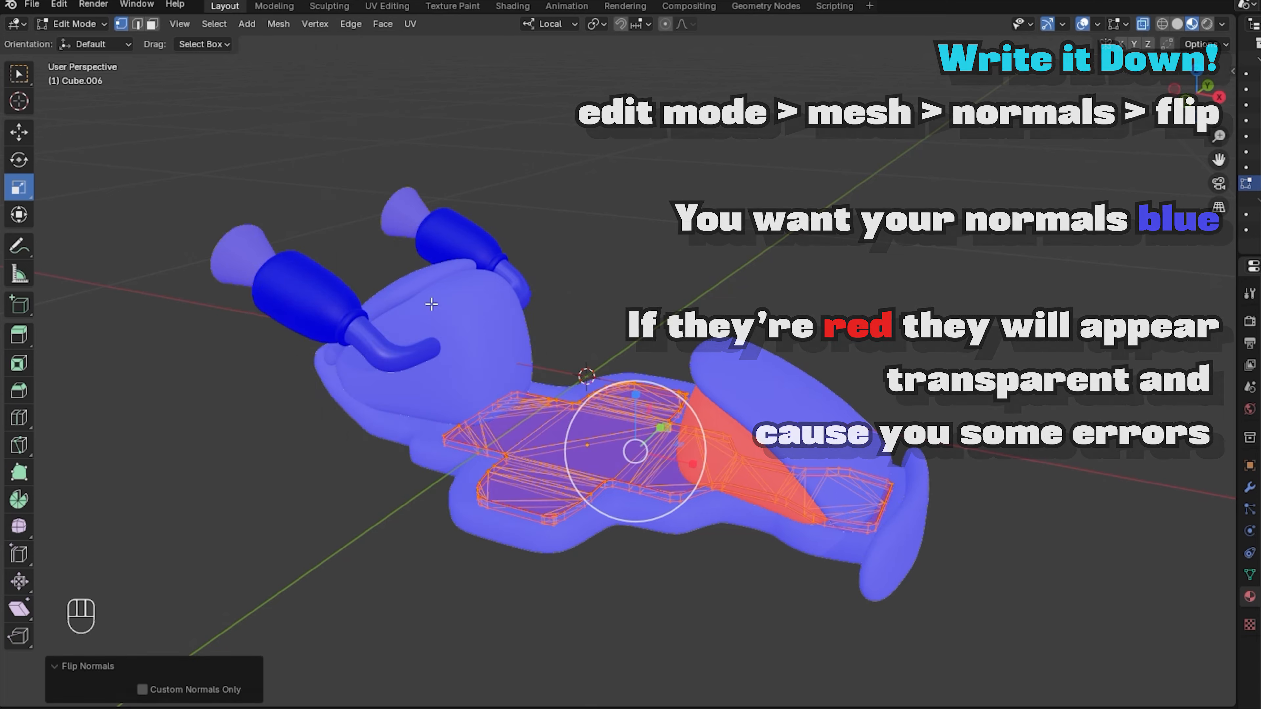
{"action": "mouse_move", "coordinate": [358, 308]}
{"action": "left_click", "coordinate": [436, 308]}
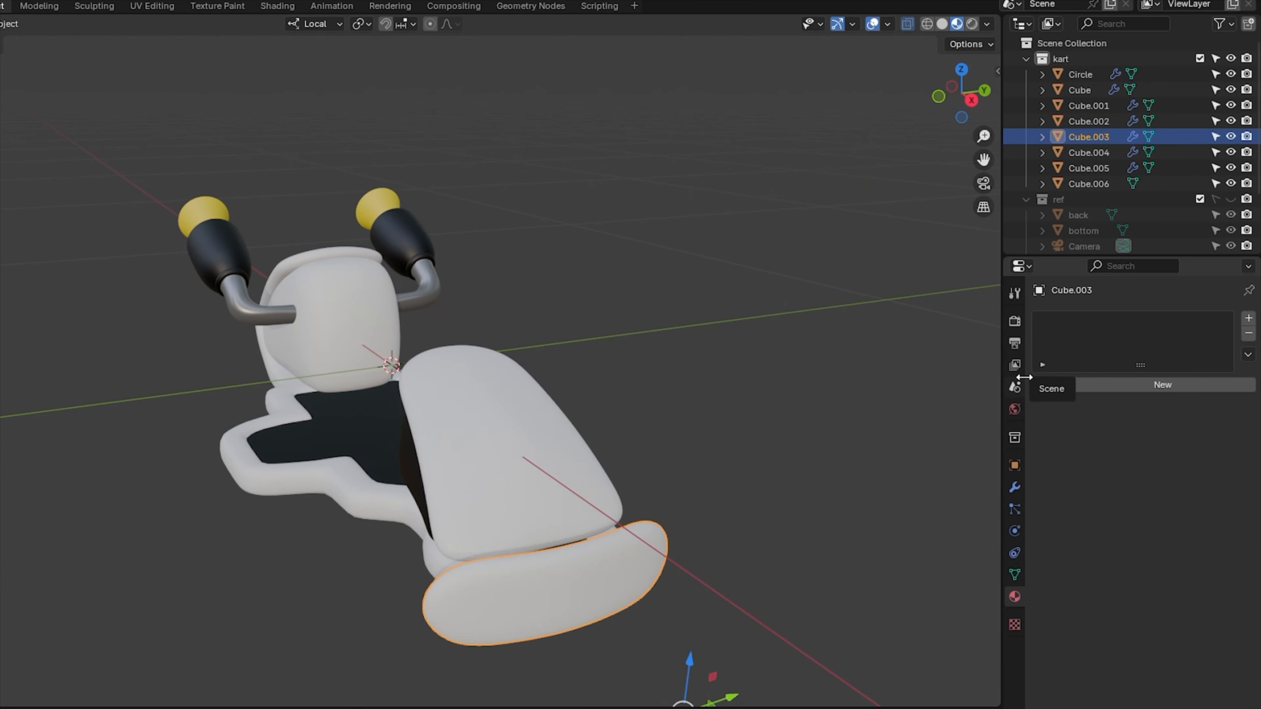
{"action": "left_click", "coordinate": [1043, 384]}
Assign metal to the rear bumper and blk to the dark body part.
{"action": "scroll", "coordinate": [1105, 519], "scroll_direction": "down", "scroll_amount": 1}
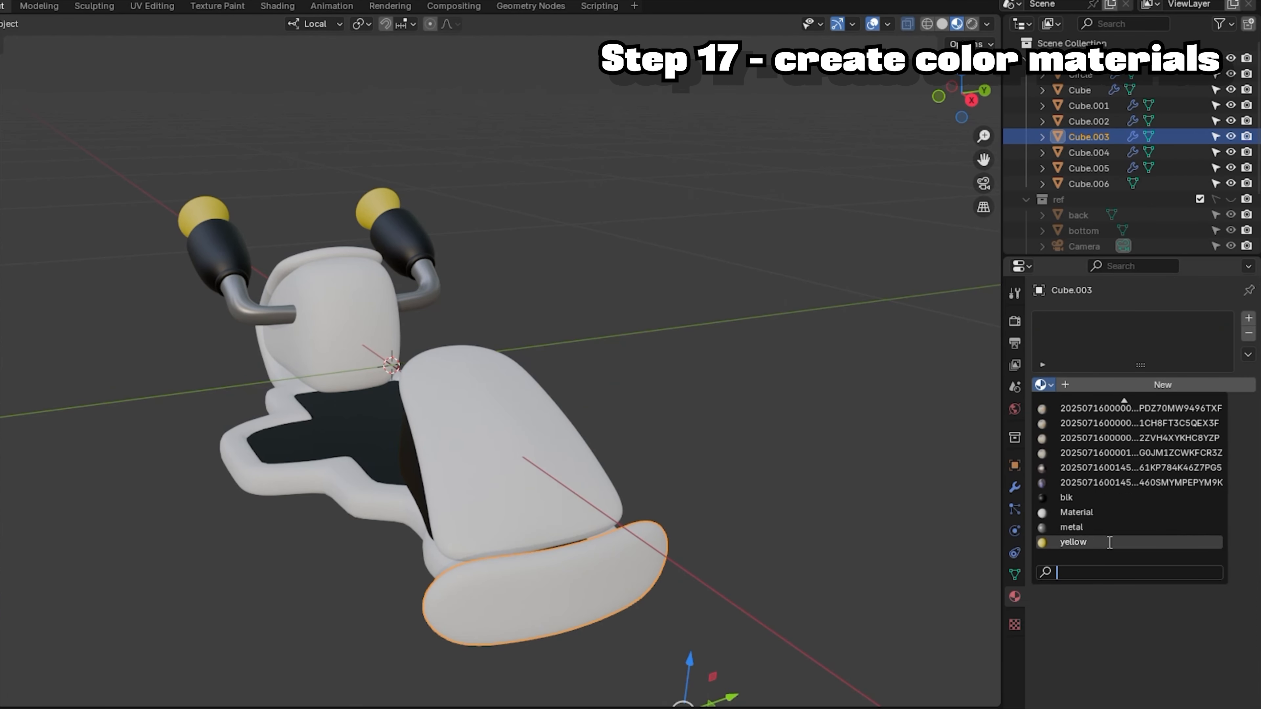
{"action": "left_click", "coordinate": [1105, 542]}
{"action": "right_click", "coordinate": [573, 492]}
{"action": "left_click", "coordinate": [817, 251]}
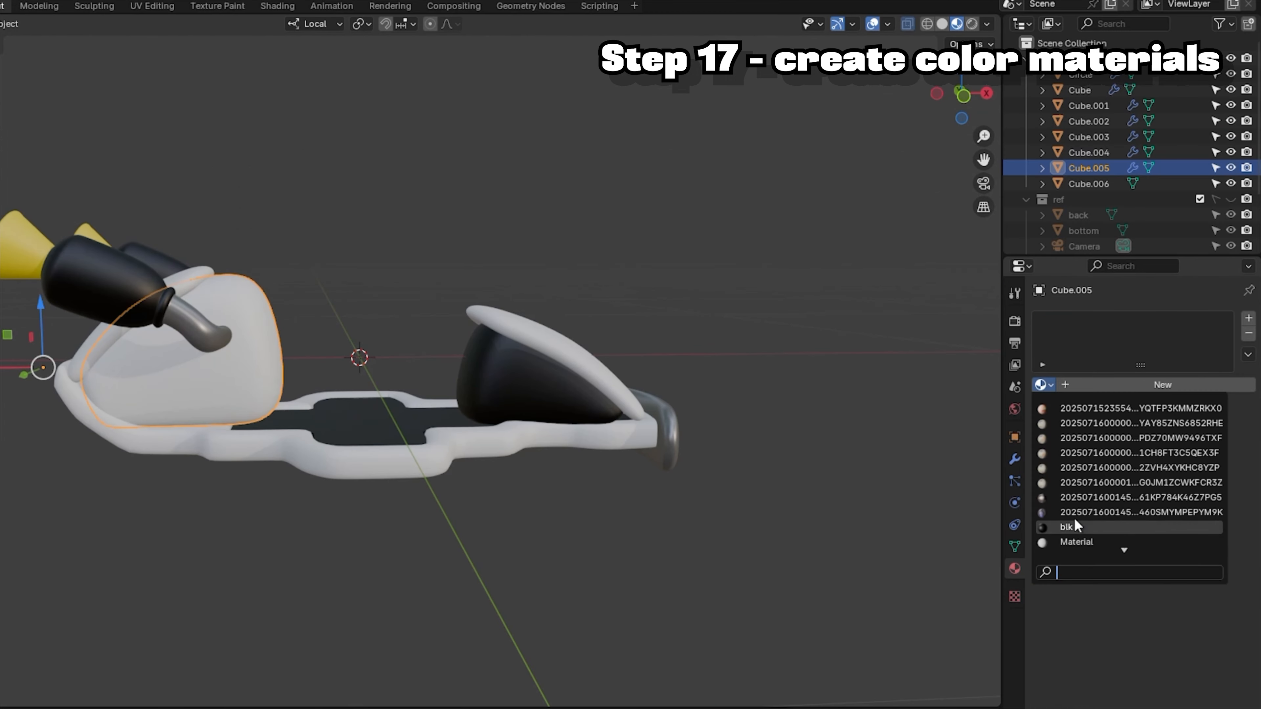
{"action": "left_click", "coordinate": [1092, 497]}
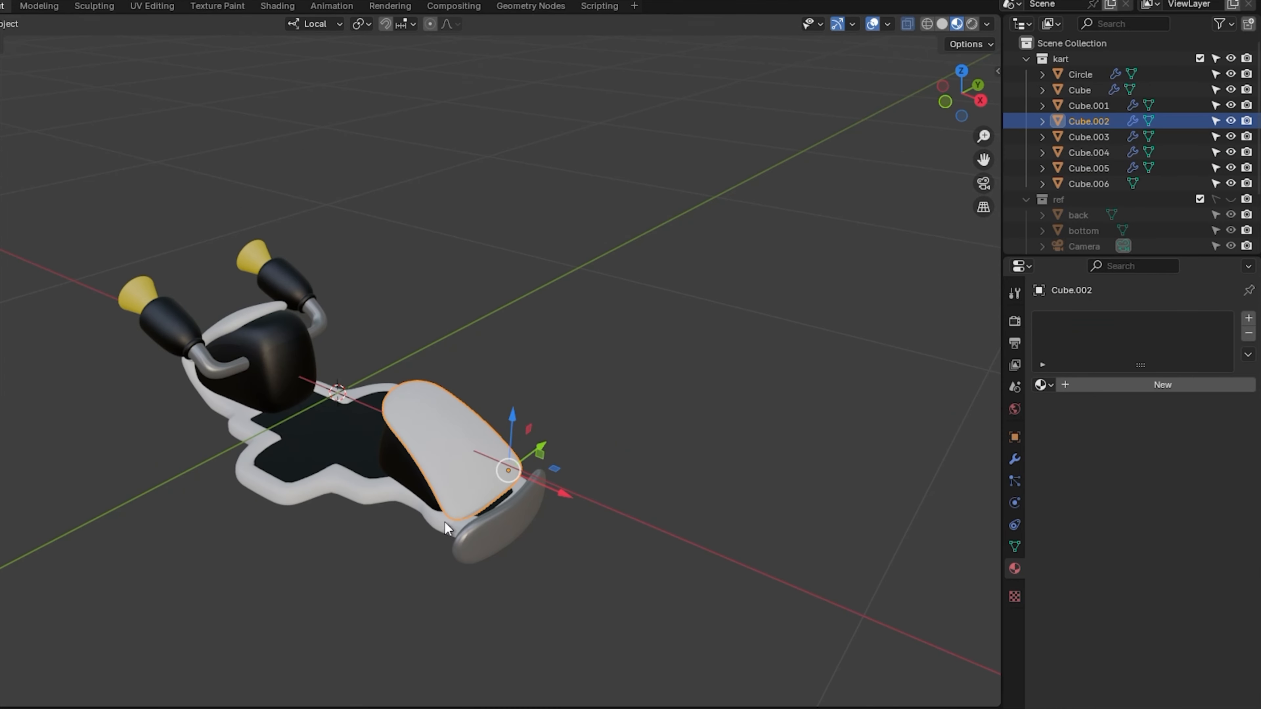
Create a shiny red material for the seat, with higher Metallic and lower Roughness, named red.
{"action": "left_click", "coordinate": [1162, 381]}
{"action": "left_click", "coordinate": [1142, 482]}
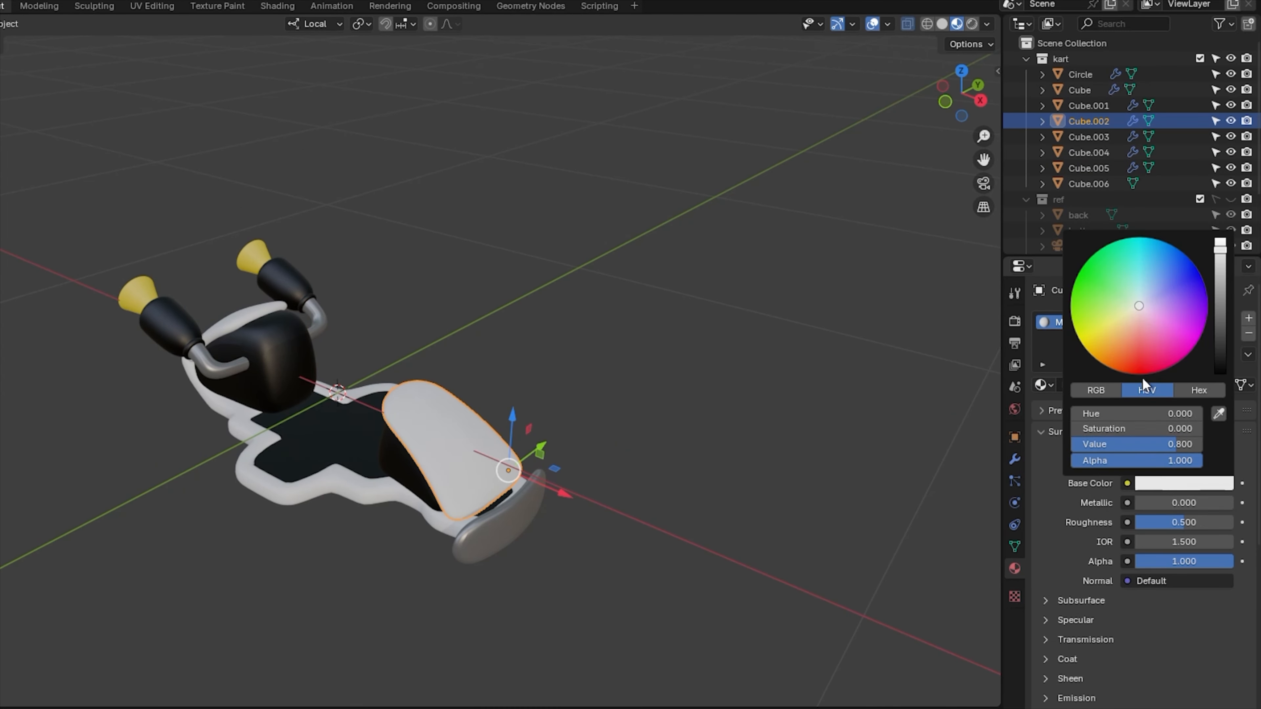
{"action": "left_click_drag", "start_coordinate": [1142, 428], "coordinate": [1178, 428]}
{"action": "left_click_drag", "start_coordinate": [1167, 502], "coordinate": [1212, 502]}
{"action": "left_click_drag", "start_coordinate": [1201, 523], "coordinate": [1194, 523]}
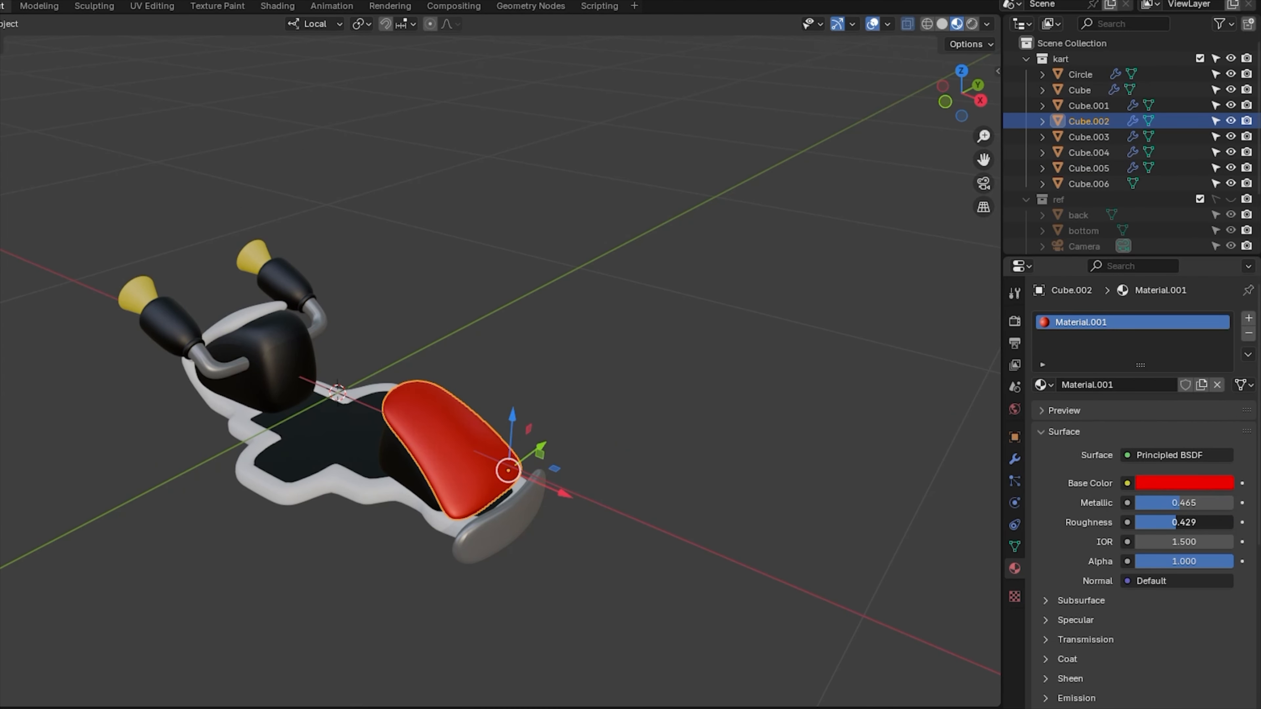
{"action": "key", "text": "Return"}
{"action": "left_click", "coordinate": [369, 492]}
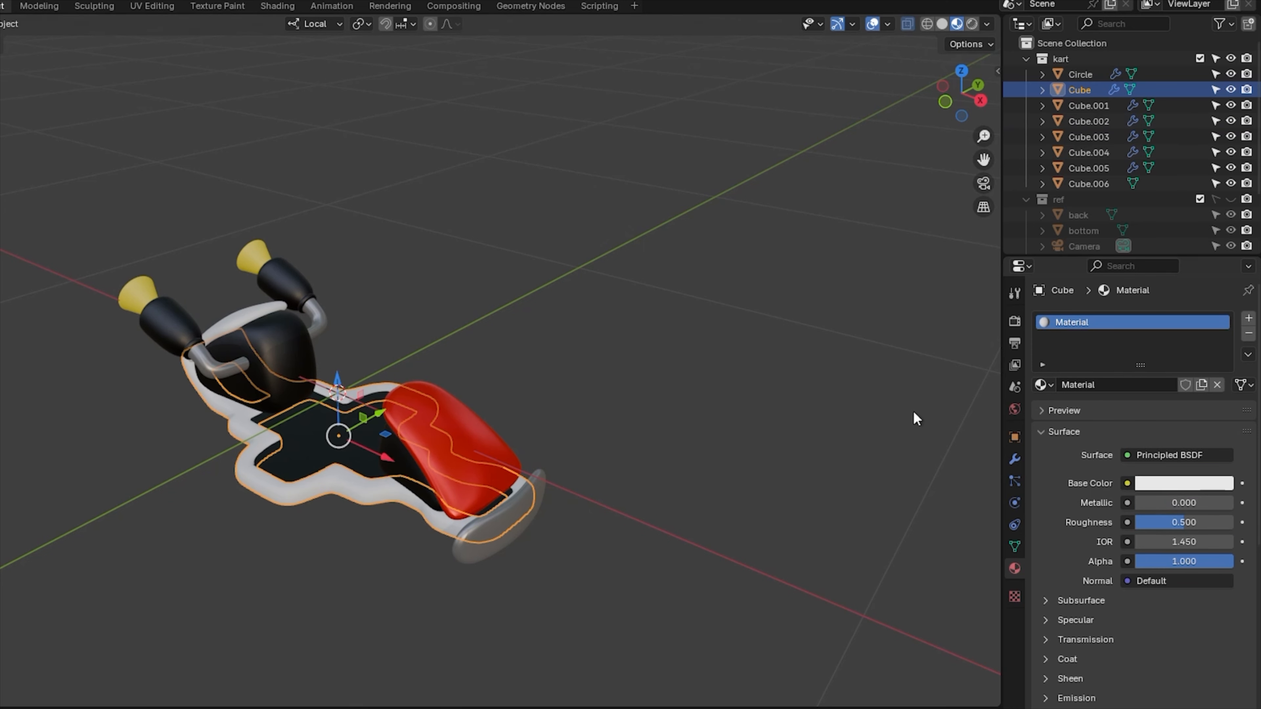
Apply the red material to the base frame and another body part.
{"action": "left_click", "coordinate": [1043, 384]}
{"action": "type", "text": "red"}
{"action": "key", "text": "Return"}
{"action": "left_click", "coordinate": [227, 335]}
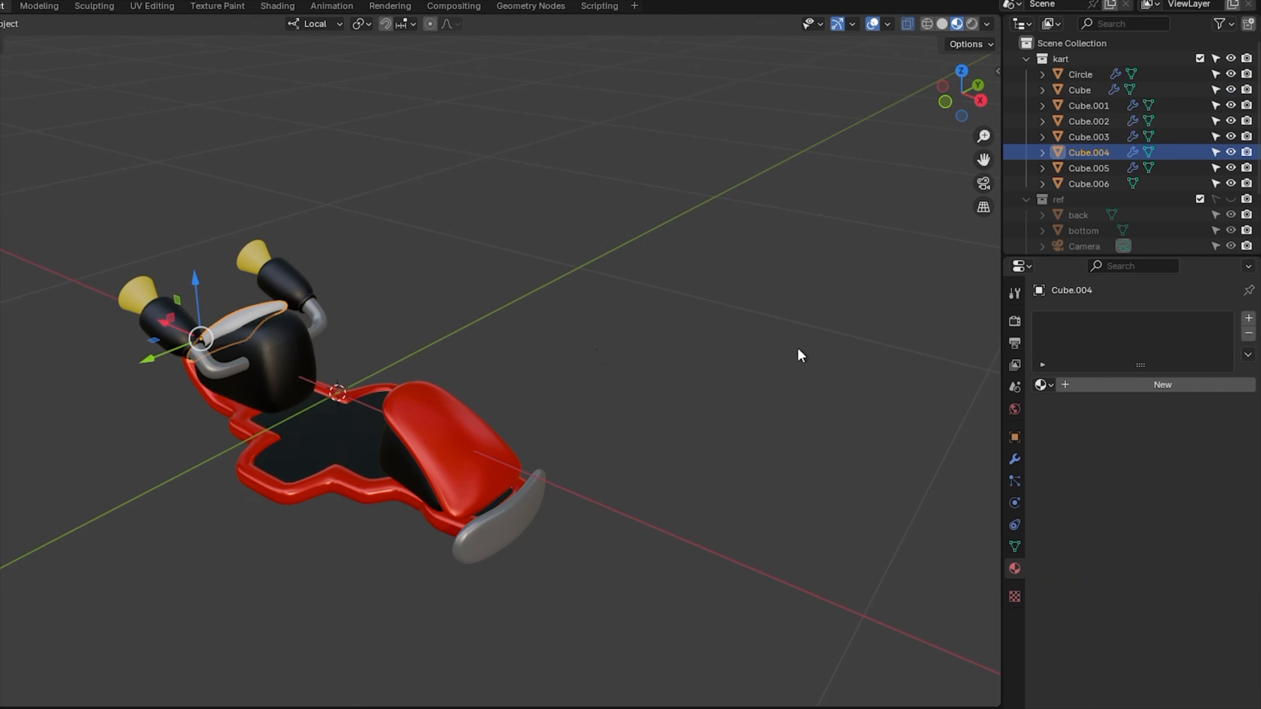
{"action": "left_click", "coordinate": [1043, 385]}
{"action": "type", "text": "red"}
{"action": "key", "text": "Return"}
{"action": "left_click", "coordinate": [903, 155]}
{"action": "middle_click_drag", "start_coordinate": [903, 155], "coordinate": [864, 134]}
{"action": "left_click", "coordinate": [819, 415]}
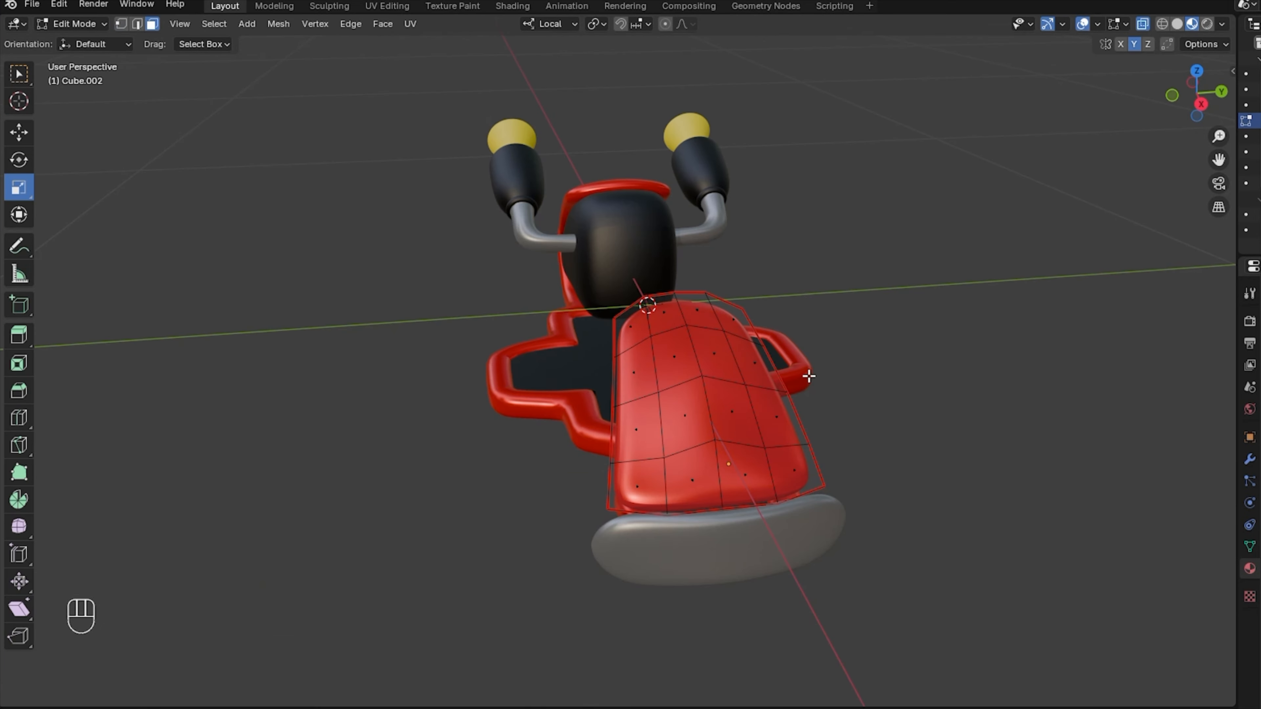